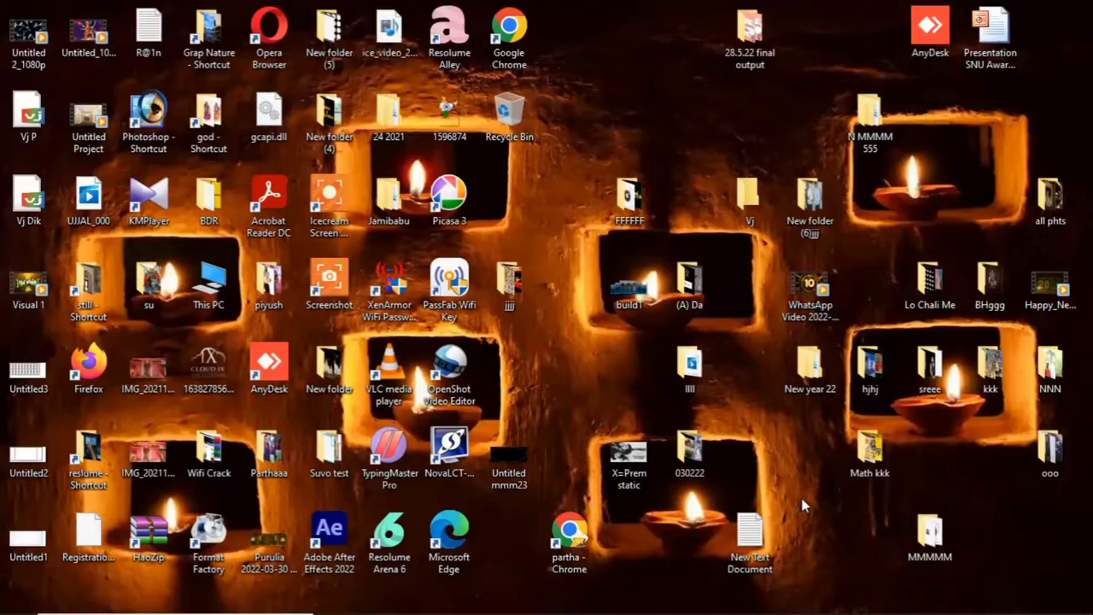
Step: Create a new white Photoshop document 128 × 128 pixels
{"action": "left_click", "coordinate": [627, 606]}
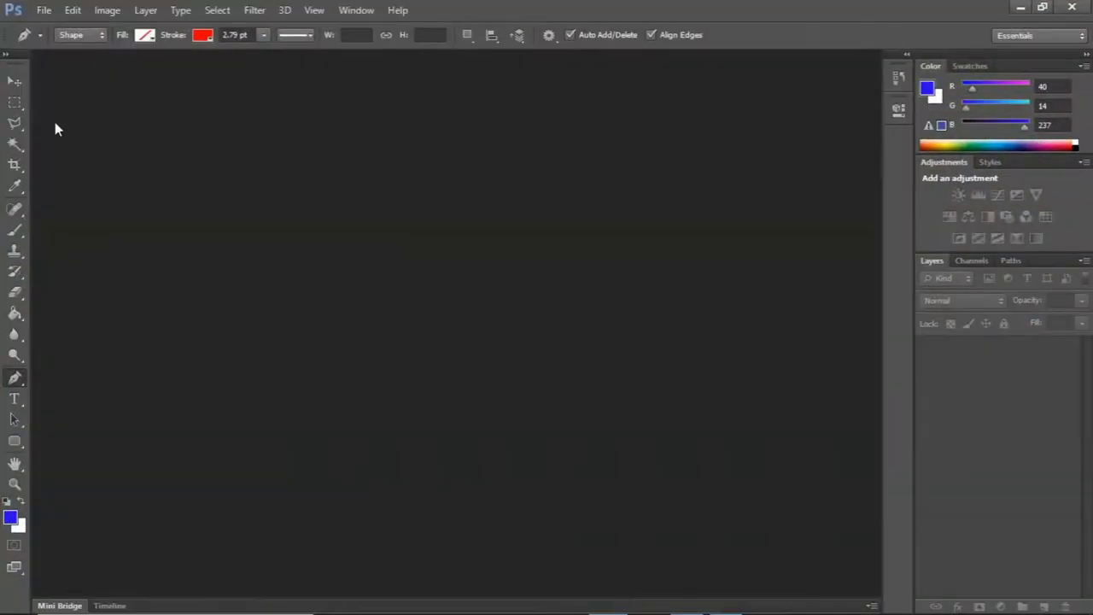
{"action": "left_click", "coordinate": [43, 10]}
{"action": "left_click", "coordinate": [56, 29]}
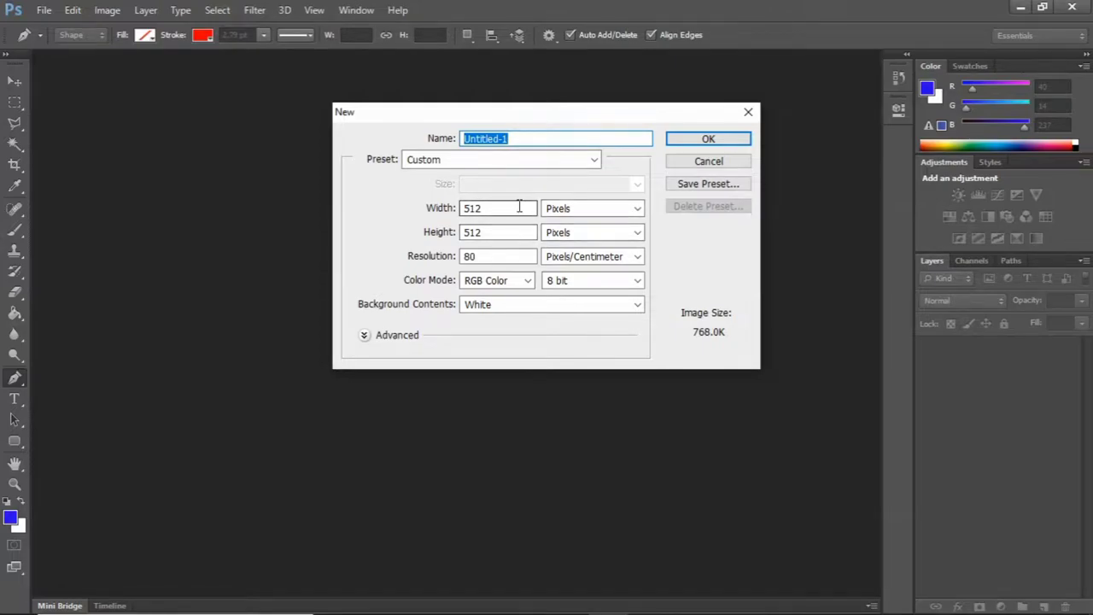
{"action": "left_click", "coordinate": [518, 207]}
{"action": "key", "text": "BackSpace"}
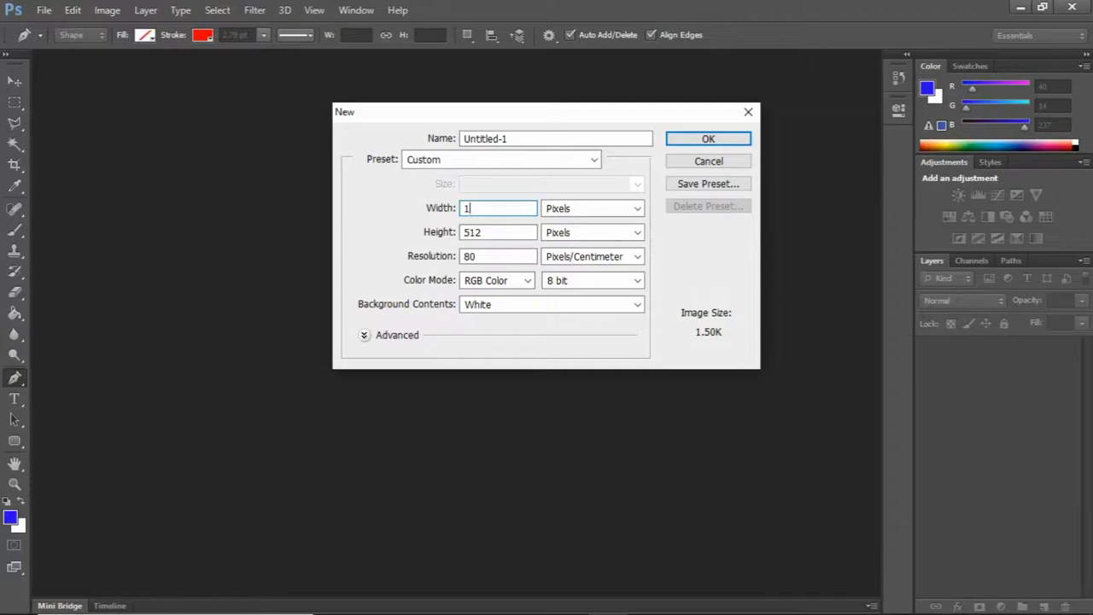
{"action": "type", "text": "28"}
{"action": "left_click", "coordinate": [504, 232]}
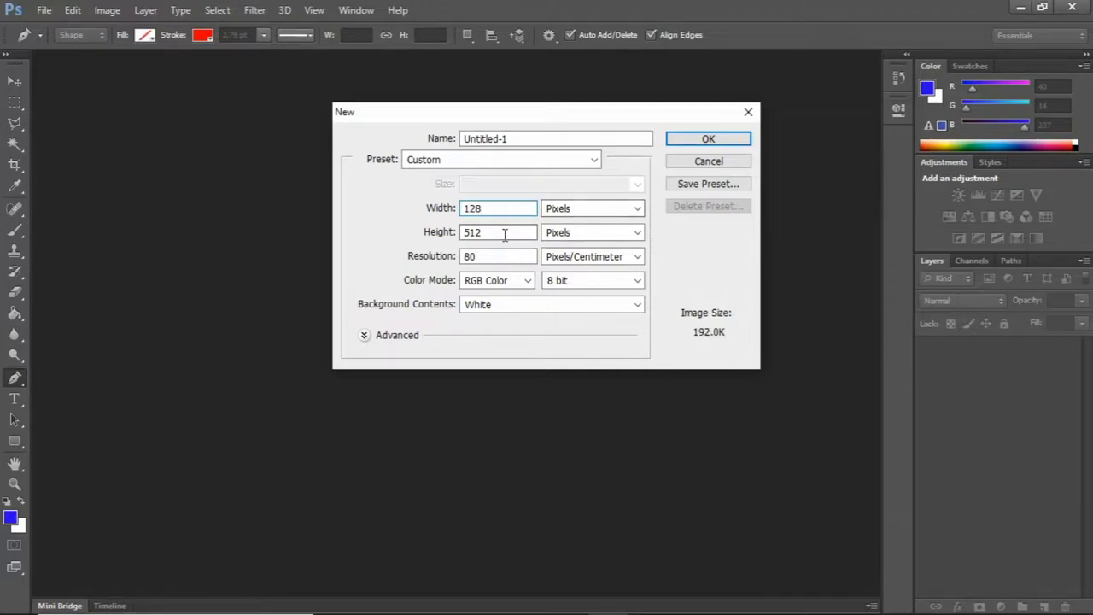
{"action": "type", "text": "12"}
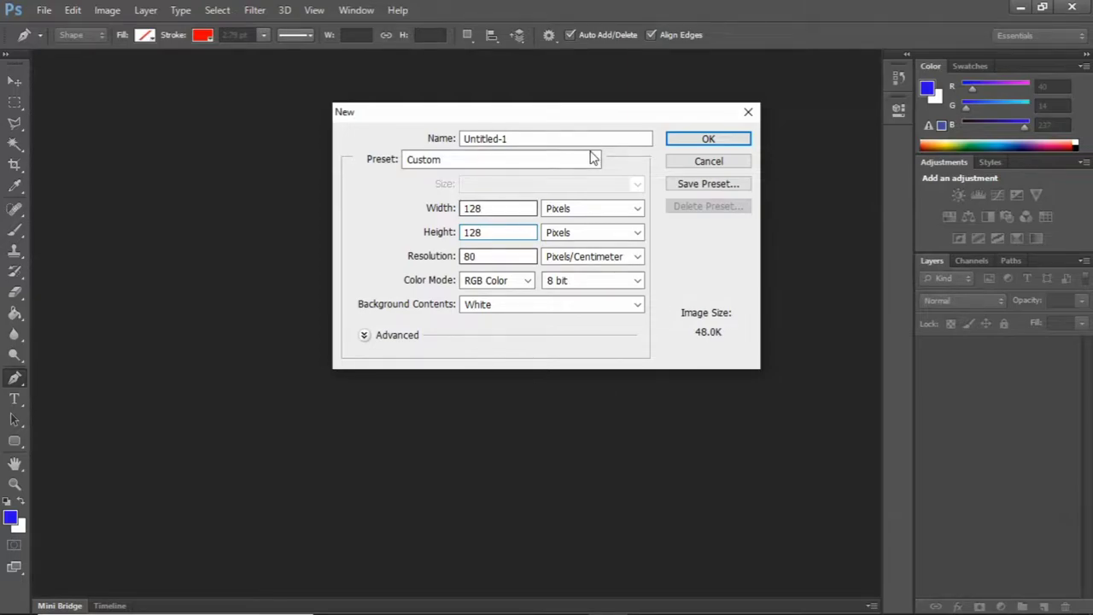
{"action": "left_click", "coordinate": [716, 141]}
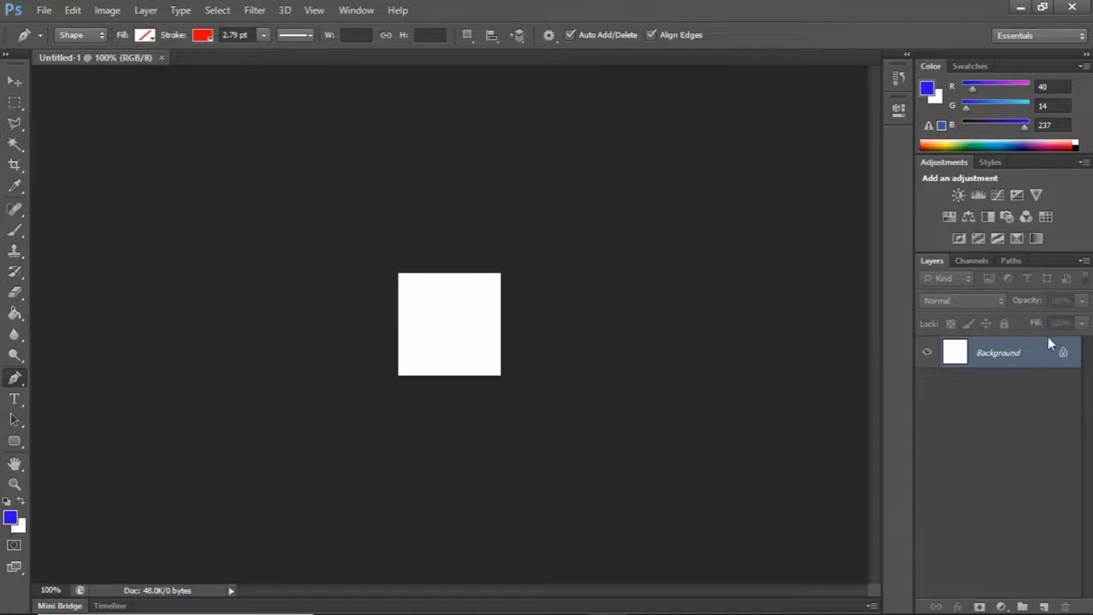
Step: Convert the Background to Layer 0 and give it a 1 px black inside stroke
{"action": "double_click", "coordinate": [1013, 361]}
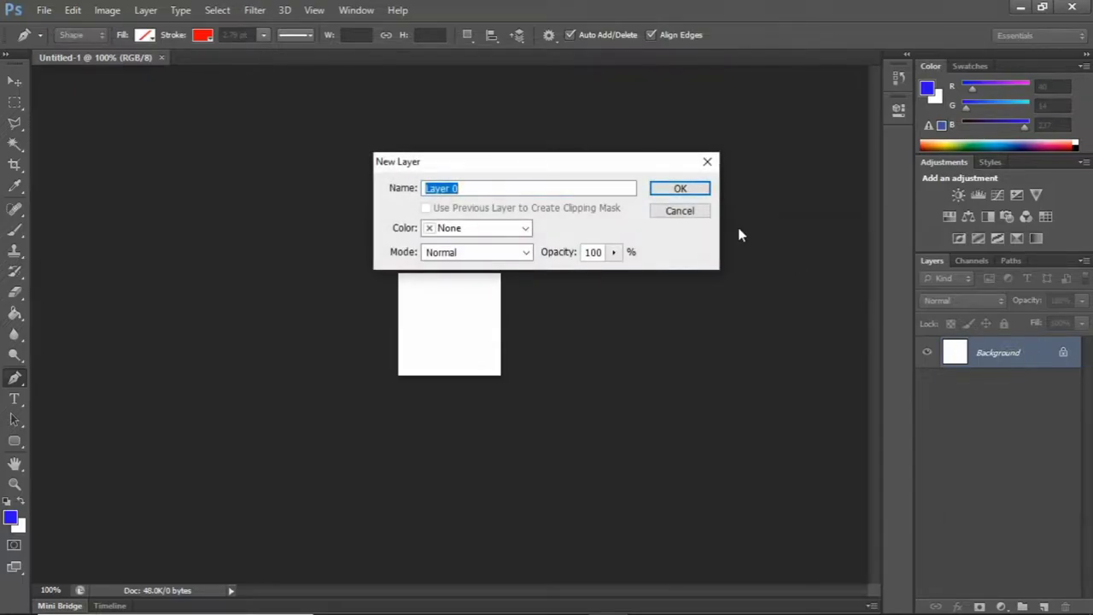
{"action": "left_click", "coordinate": [673, 188]}
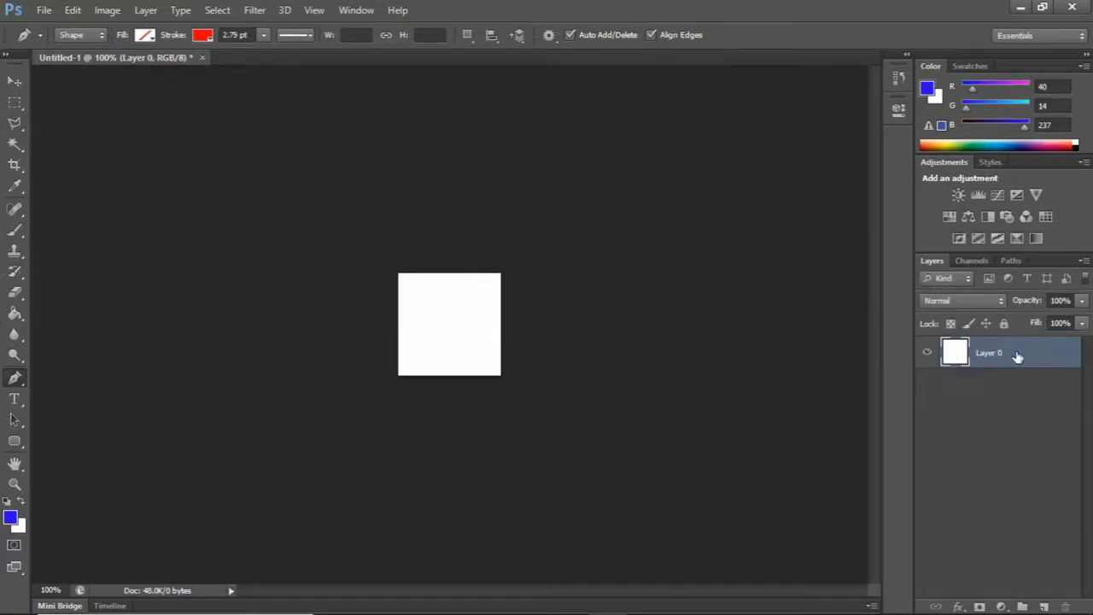
{"action": "right_click", "coordinate": [1016, 356]}
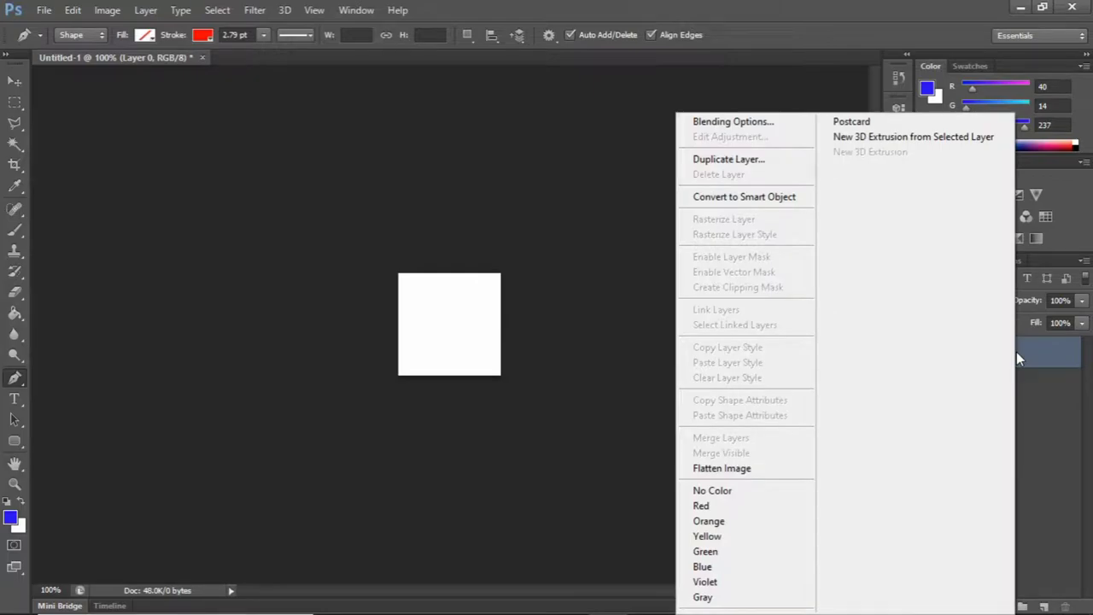
{"action": "left_click", "coordinate": [739, 127]}
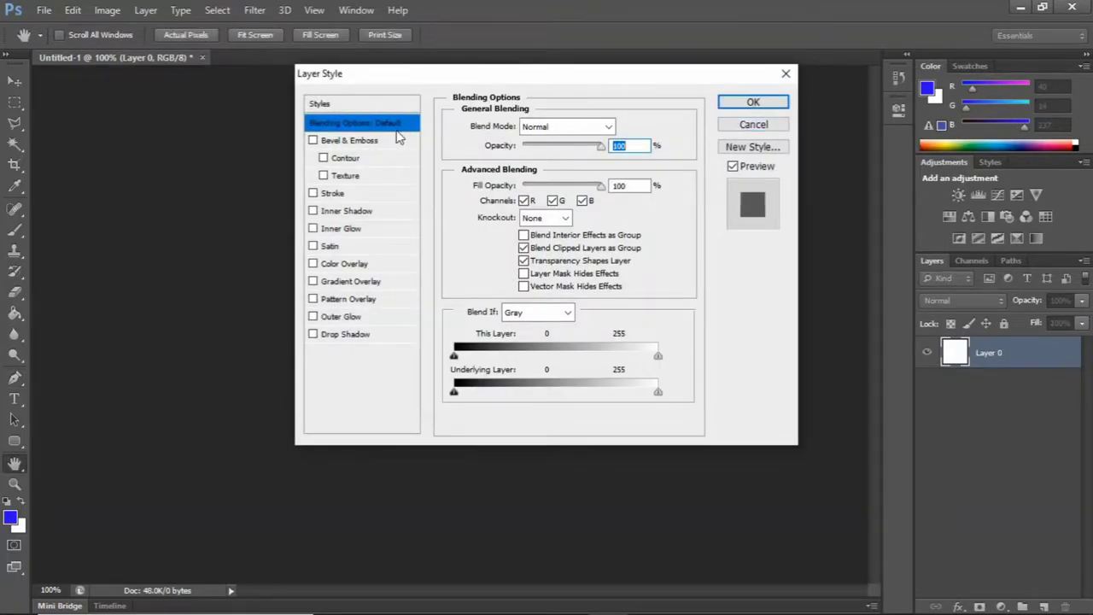
{"action": "left_click", "coordinate": [332, 195]}
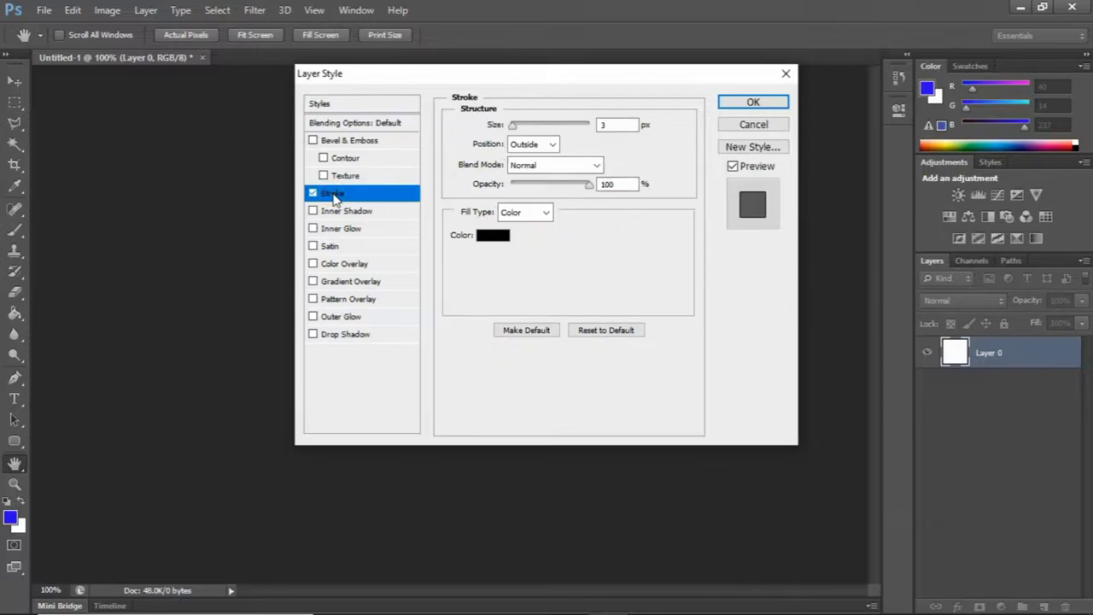
{"action": "left_click", "coordinate": [551, 144]}
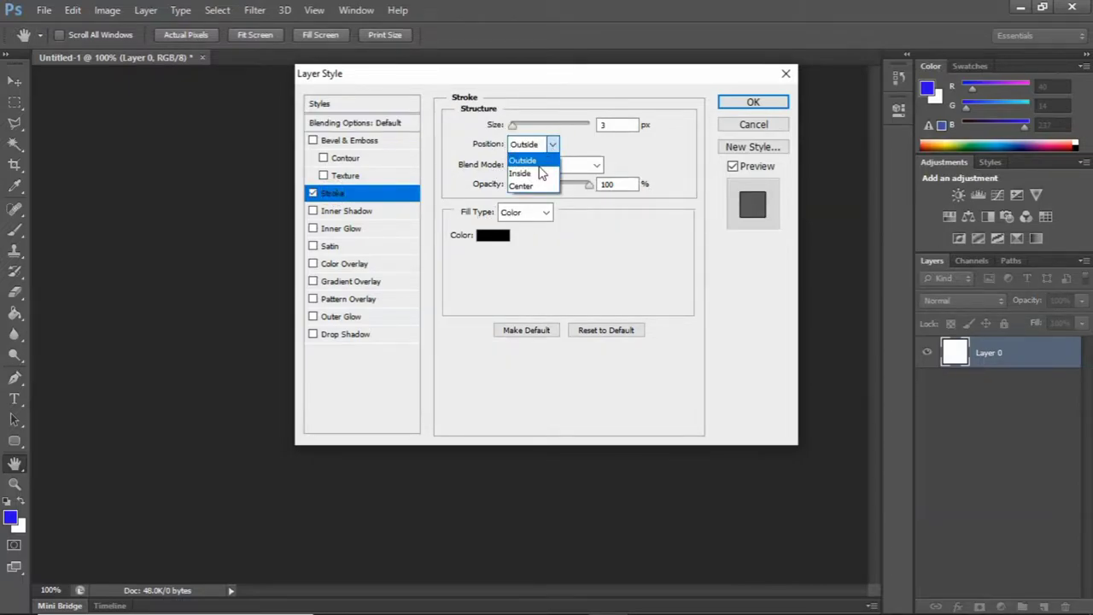
{"action": "left_click", "coordinate": [522, 168]}
{"action": "double_click", "coordinate": [620, 125]}
{"action": "type", "text": "1"}
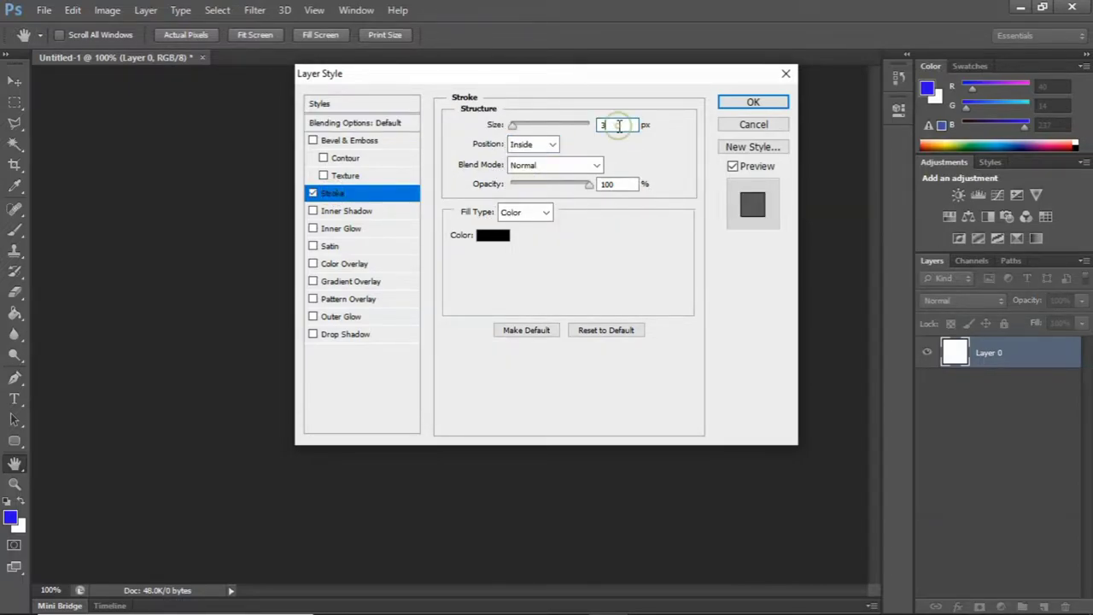
{"action": "left_click", "coordinate": [749, 102]}
Step: Define the outlined square as a new pattern (Pattern 14)
{"action": "key", "text": "p"}
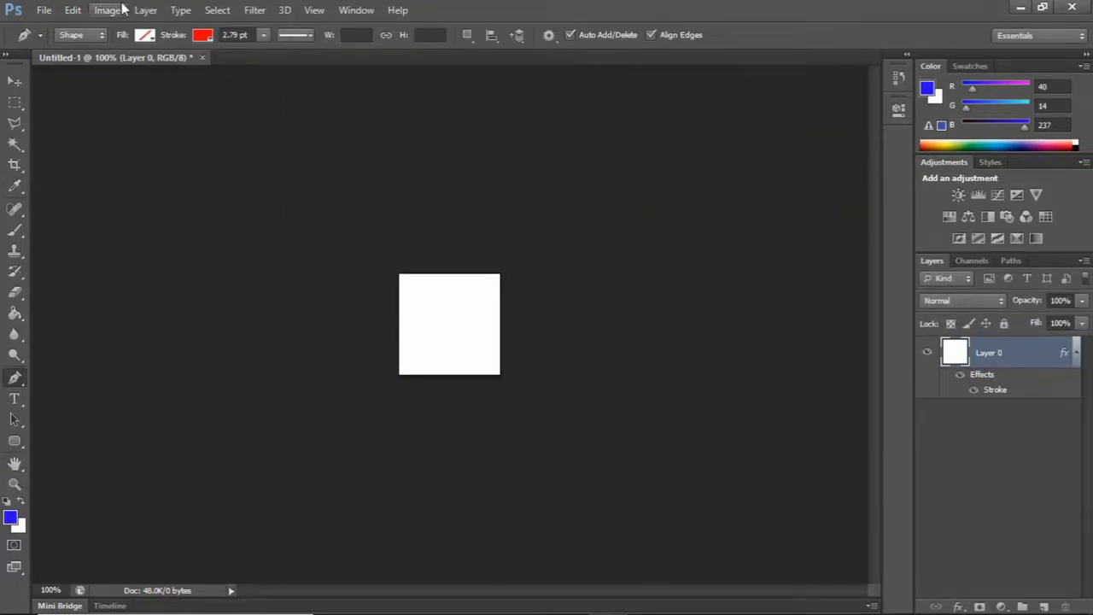
{"action": "left_click", "coordinate": [108, 9]}
{"action": "mouse_move", "coordinate": [73, 10]}
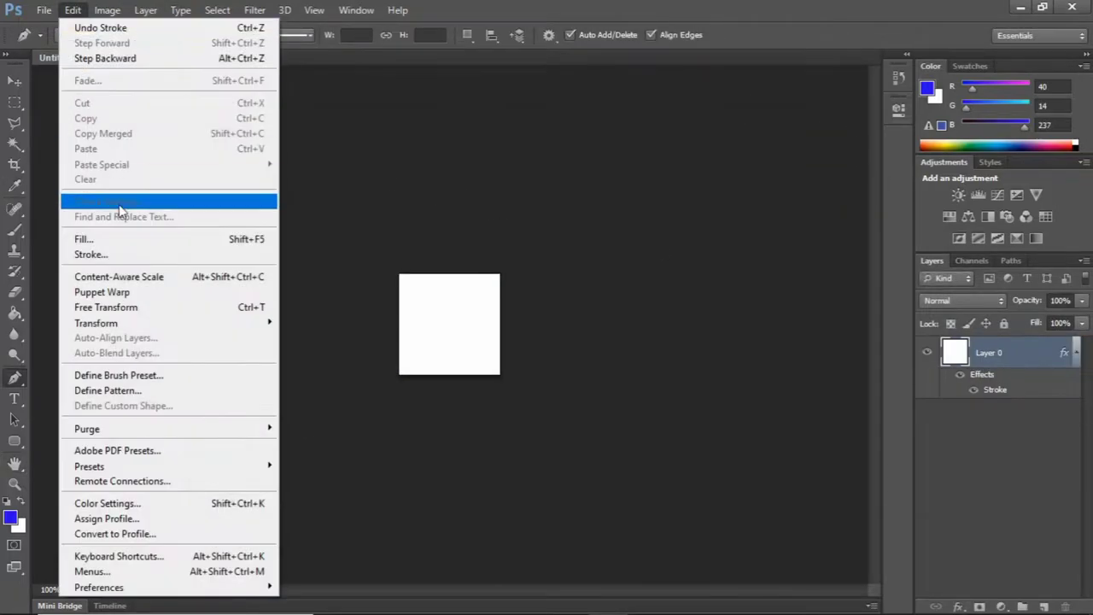
{"action": "left_click", "coordinate": [132, 395]}
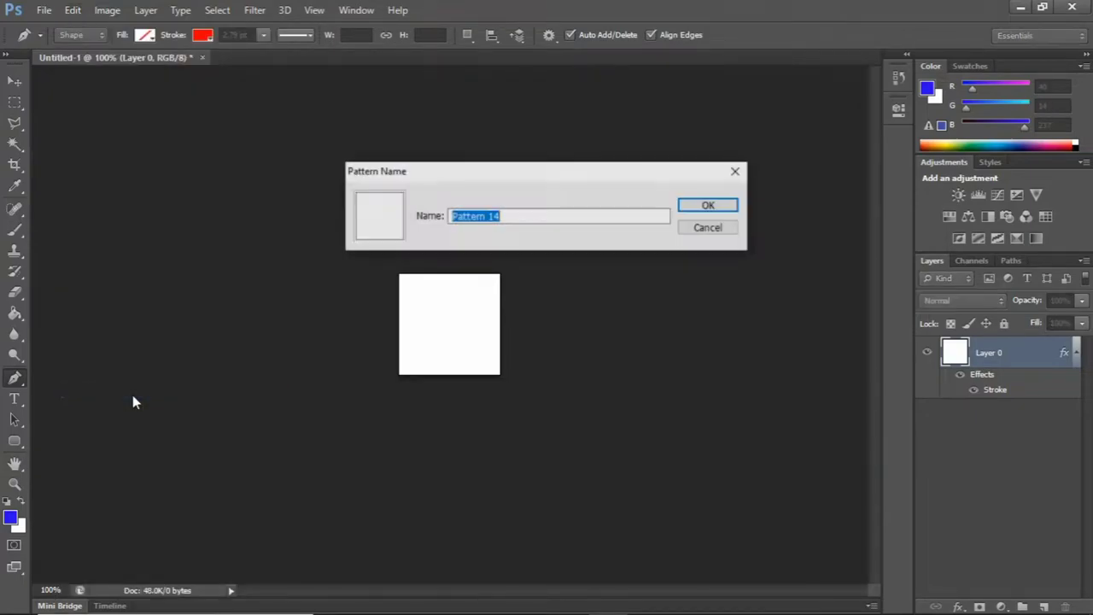
{"action": "left_click", "coordinate": [709, 205]}
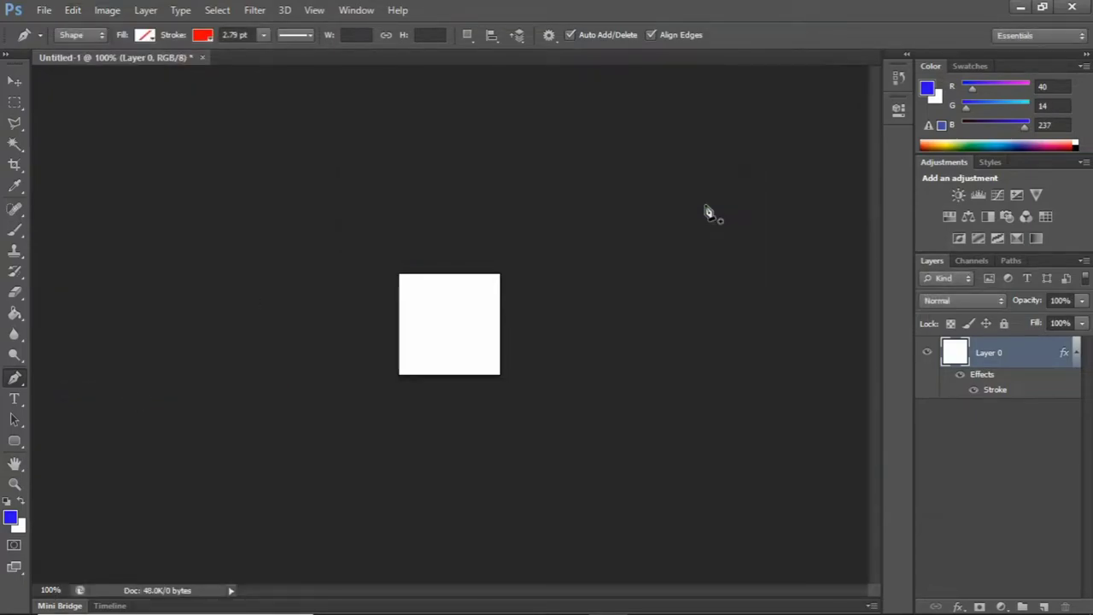
Step: Close the square document without saving and bring up new 128 × 128 document settings
{"action": "left_click", "coordinate": [206, 61]}
{"action": "left_click", "coordinate": [549, 249]}
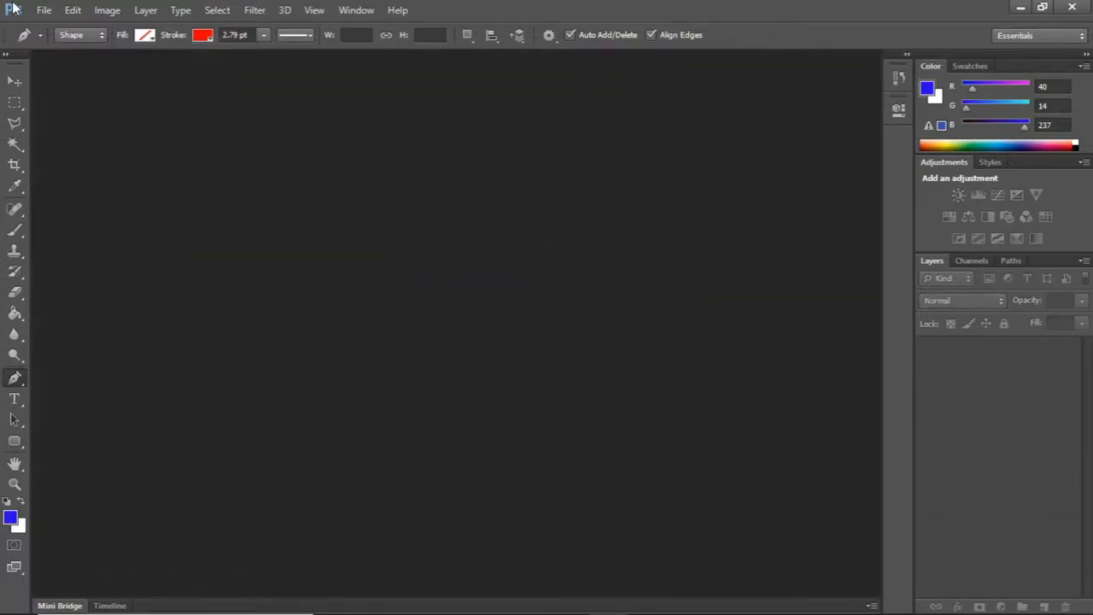
{"action": "left_click", "coordinate": [43, 11]}
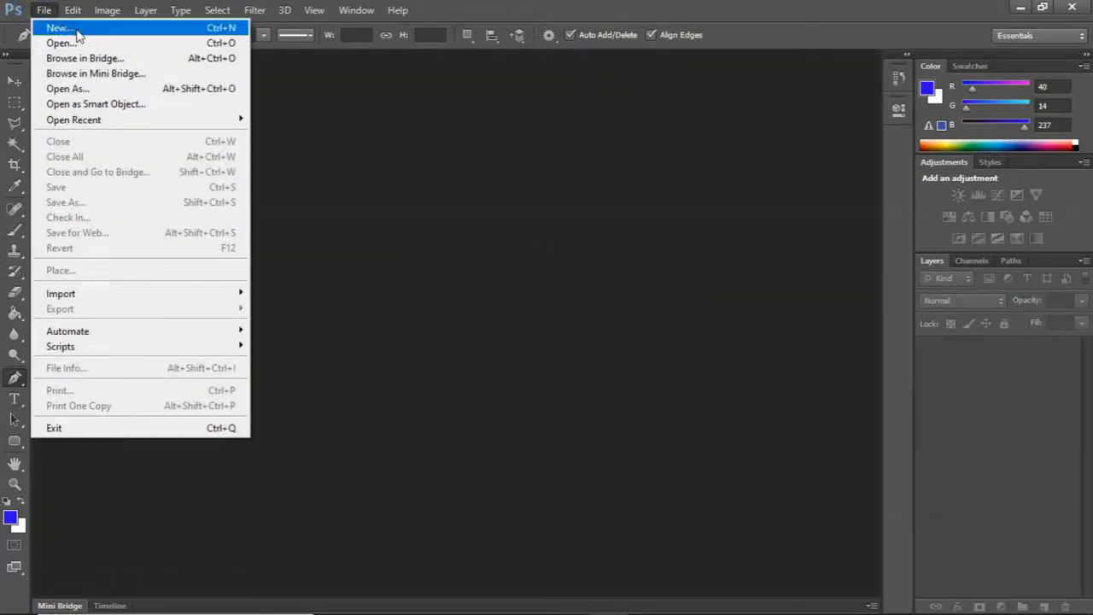
{"action": "left_click", "coordinate": [77, 31]}
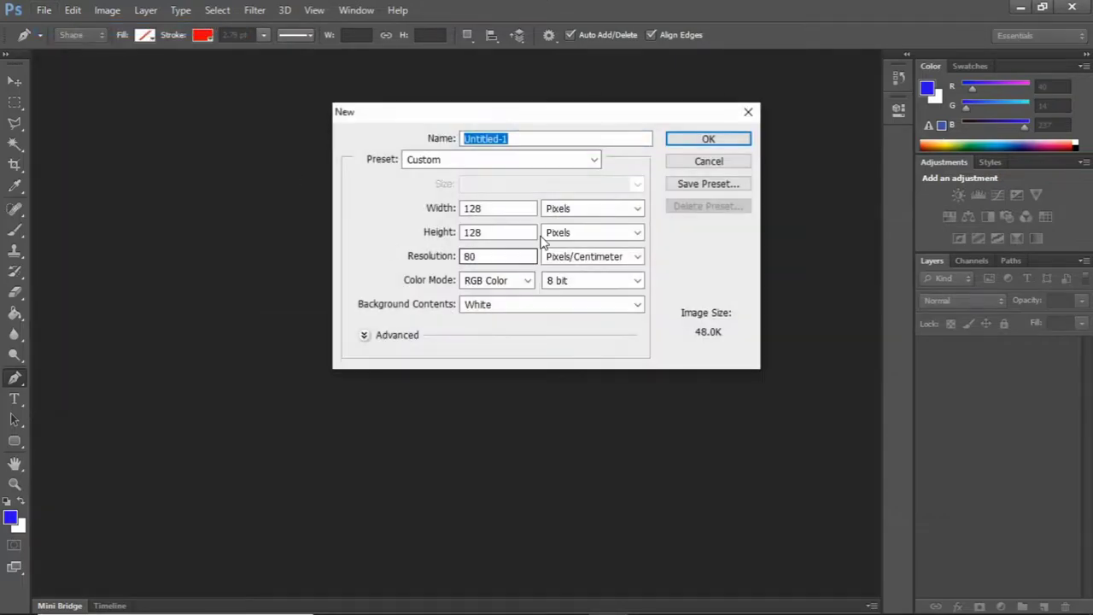
{"action": "left_click", "coordinate": [529, 598]}
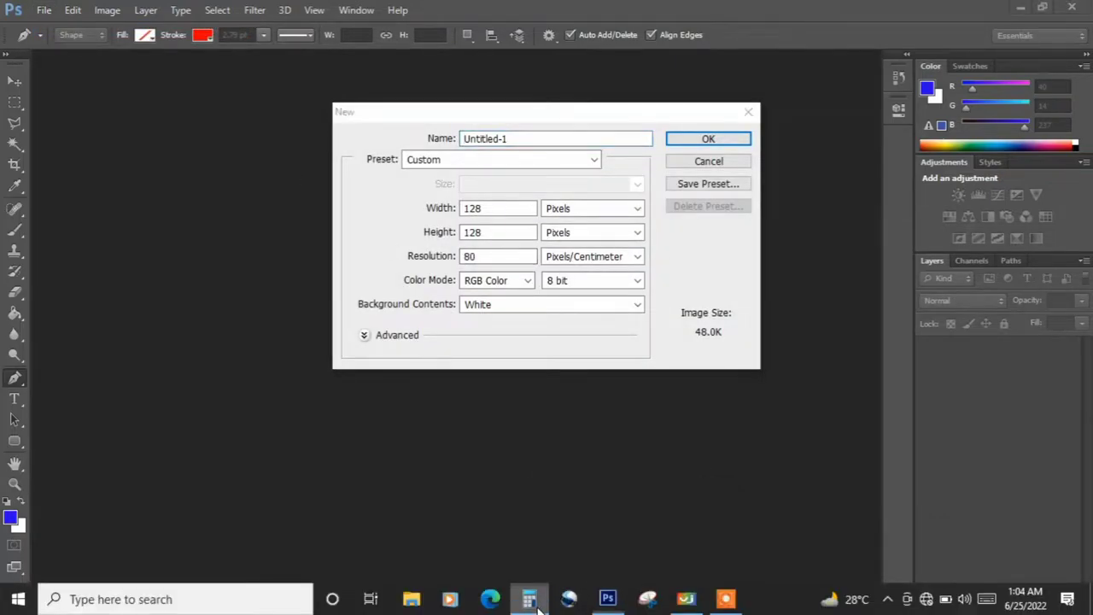
Step: Compute 128 × 7 = 896 and 128 × 5 = 640 in Calculator for the canvas size
{"action": "type", "text": "128 × "}
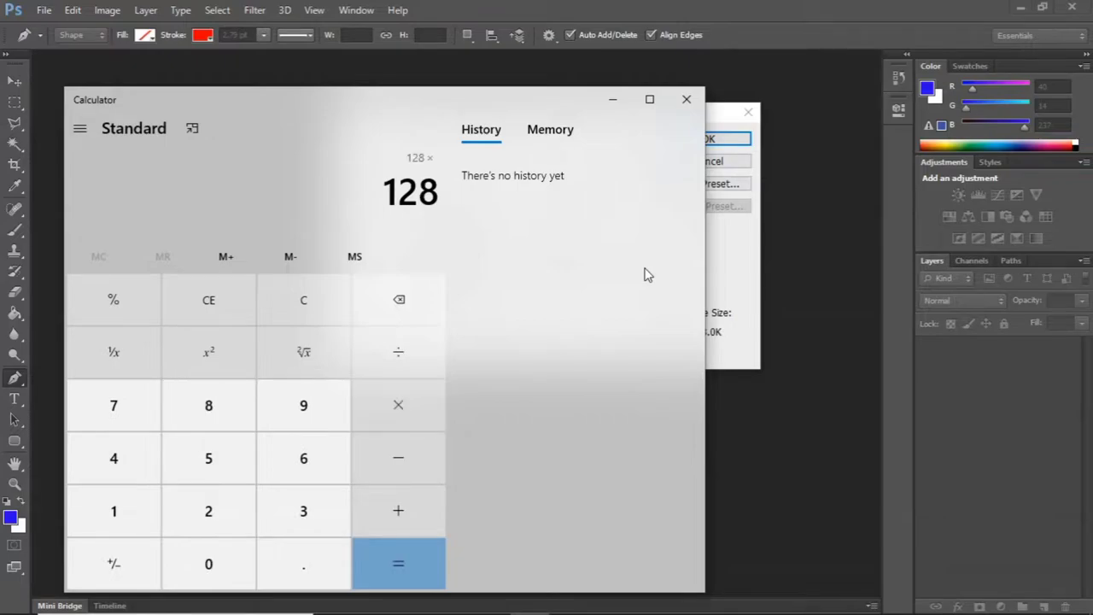
{"action": "type", "text": "7"}
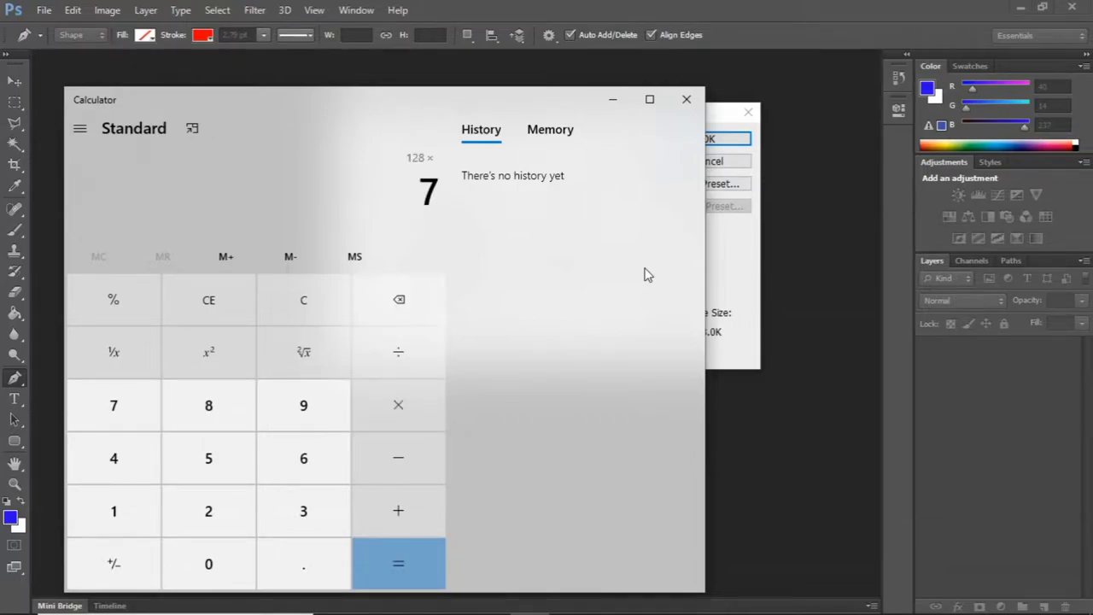
{"action": "key", "text": "Return"}
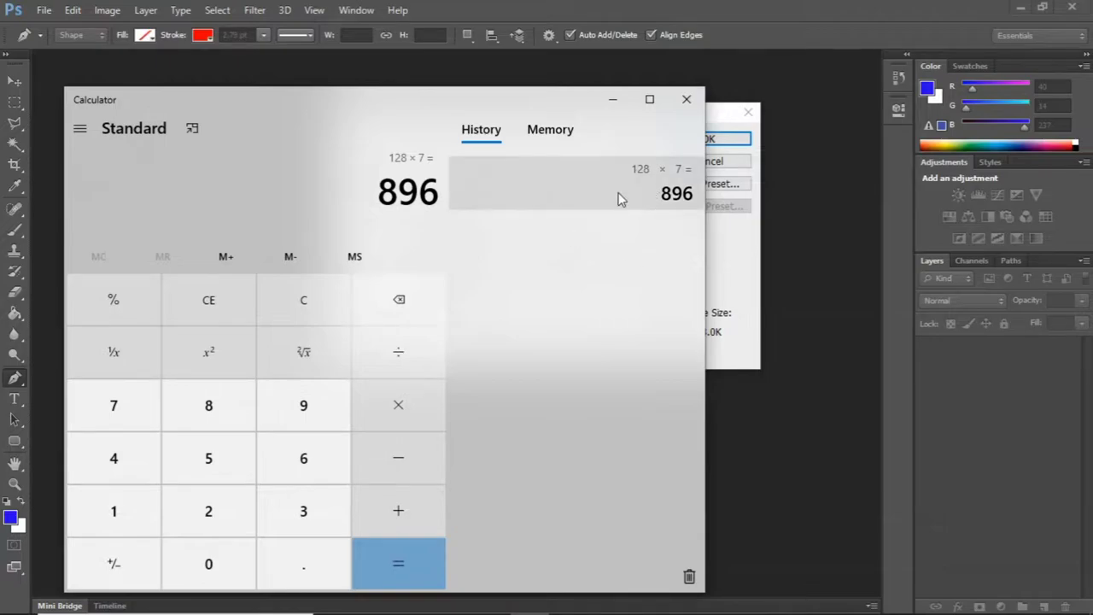
{"action": "left_click", "coordinate": [305, 298]}
{"action": "type", "text": "1"}
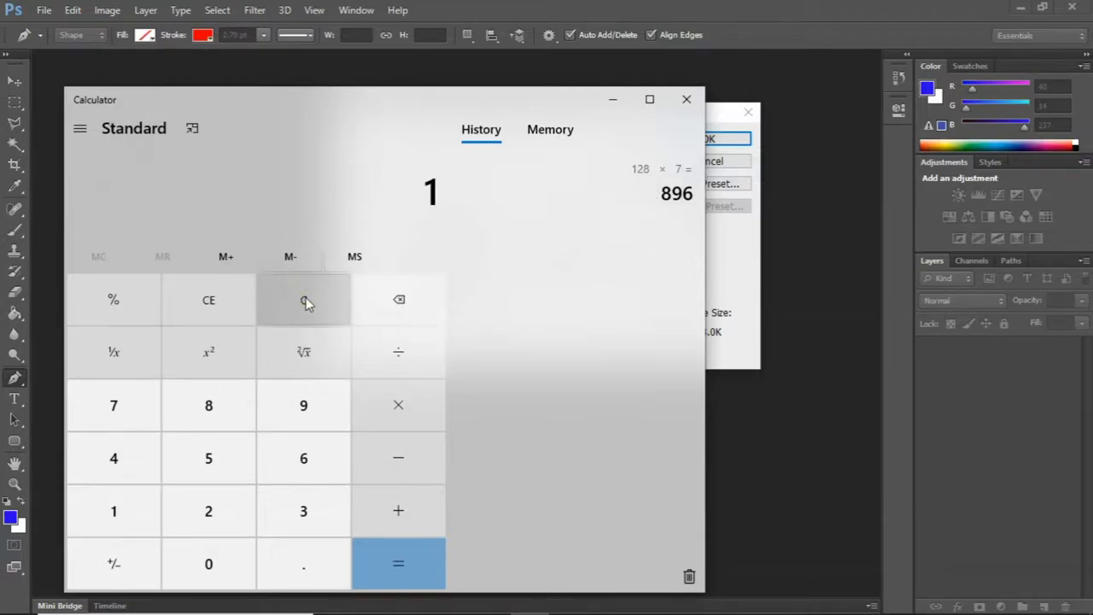
{"action": "type", "text": "28*"}
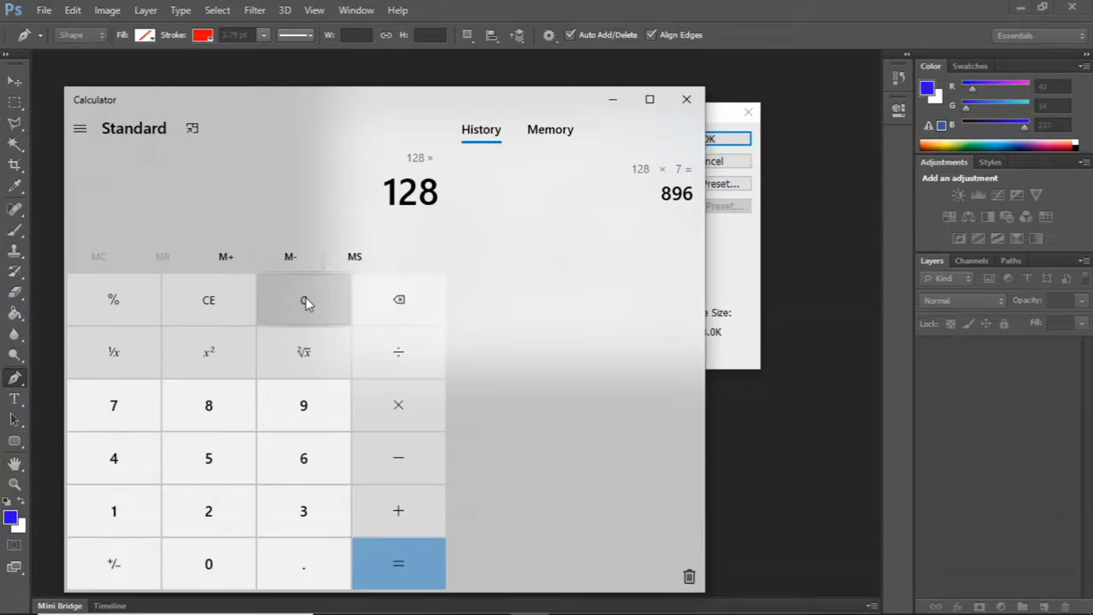
{"action": "type", "text": "5"}
{"action": "key", "text": "Return"}
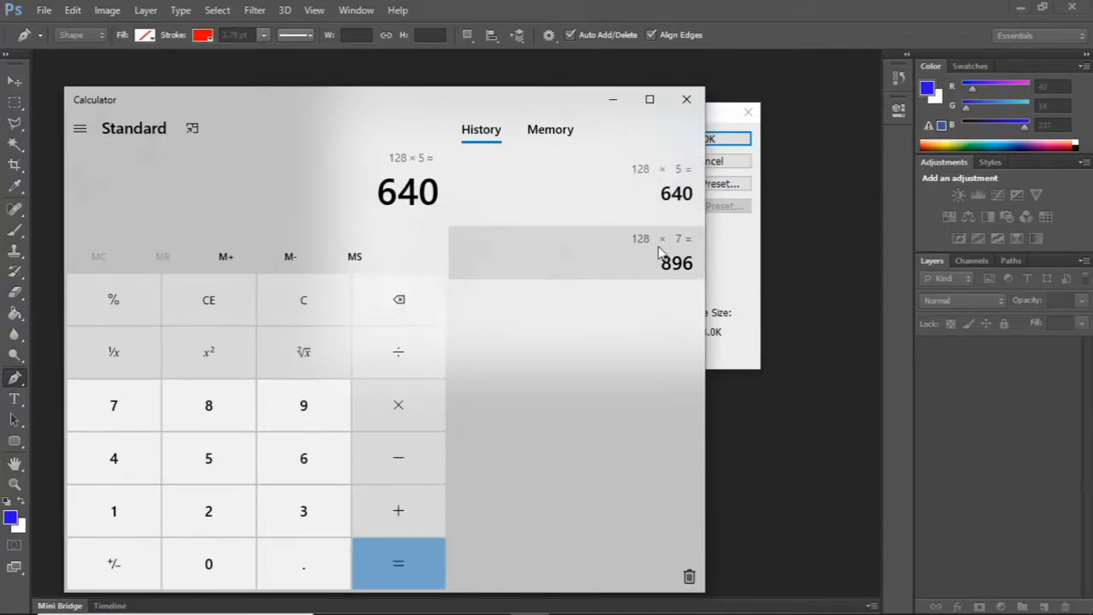
{"action": "left_click", "coordinate": [738, 287]}
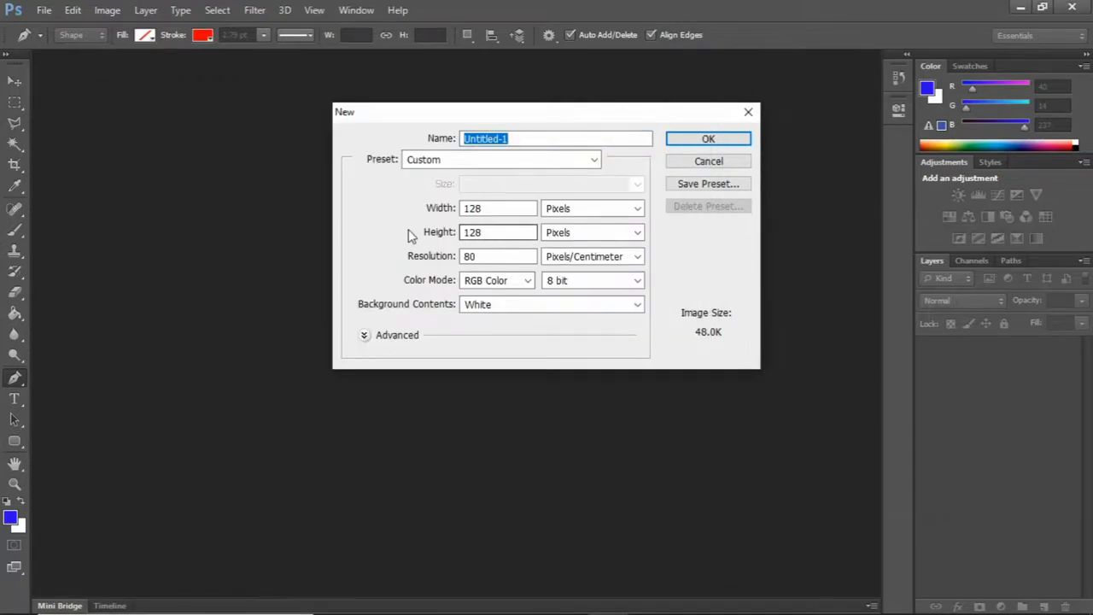
{"action": "left_click", "coordinate": [494, 207]}
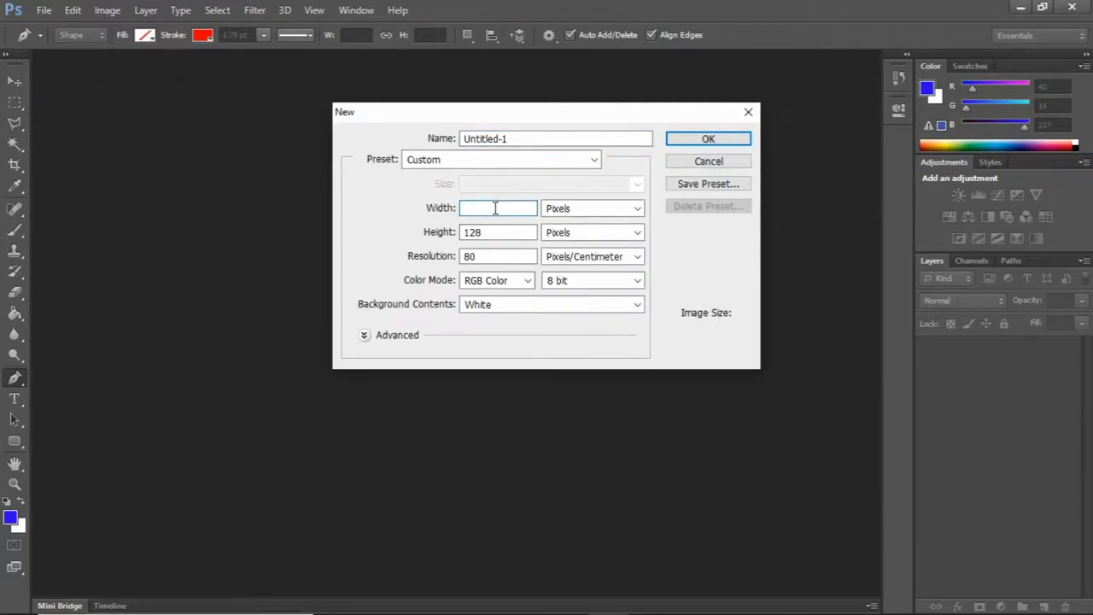
{"action": "type", "text": "896"}
{"action": "key", "text": "alt+Tab"}
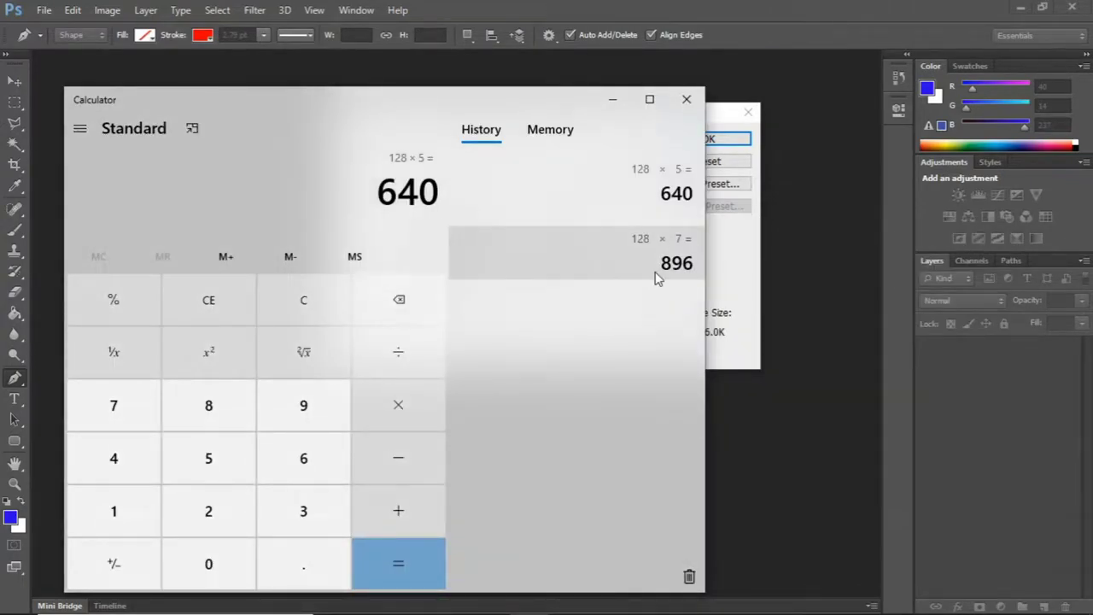
Step: Create a 896 × 640 px white document named Vj 01
{"action": "left_click", "coordinate": [612, 99]}
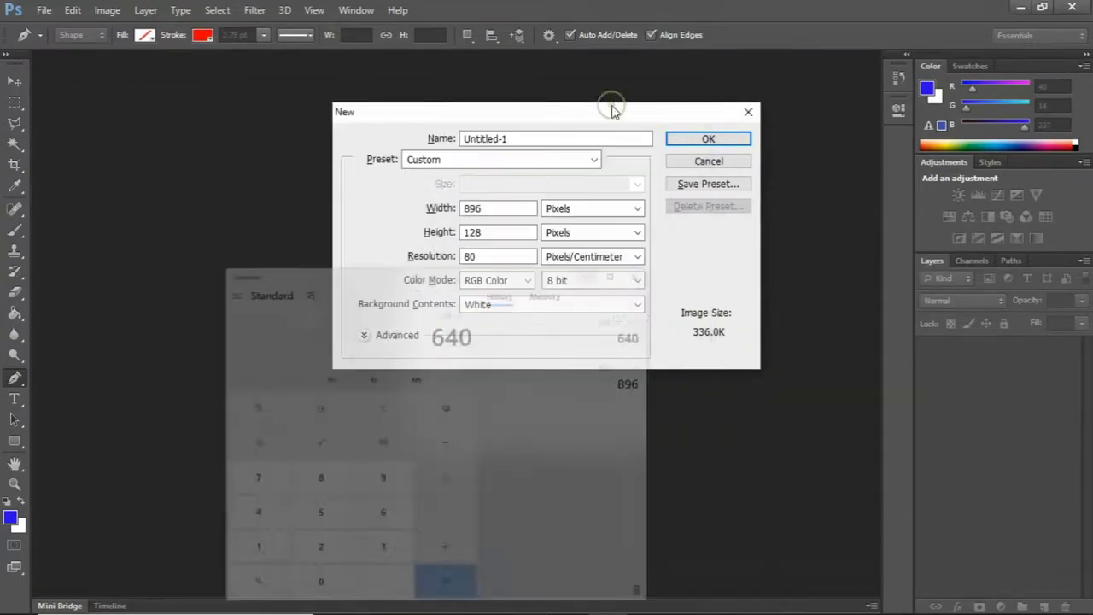
{"action": "left_click", "coordinate": [502, 232]}
{"action": "key", "text": "BackSpace"}
{"action": "key", "text": "BackSpace"}
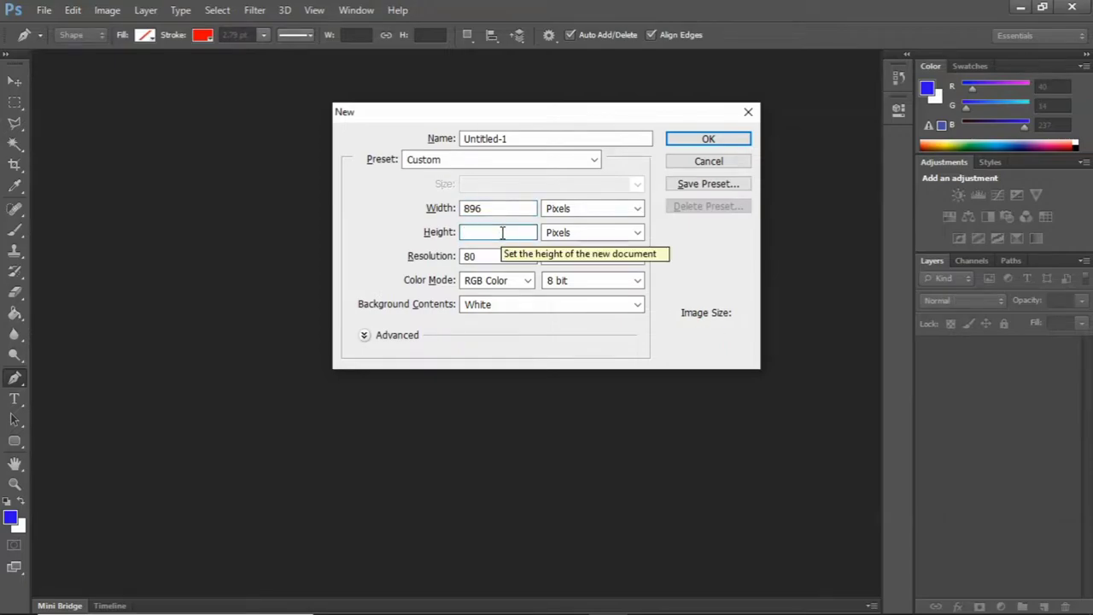
{"action": "type", "text": "640"}
{"action": "left_click", "coordinate": [529, 141]}
{"action": "type", "text": "Vj 01"}
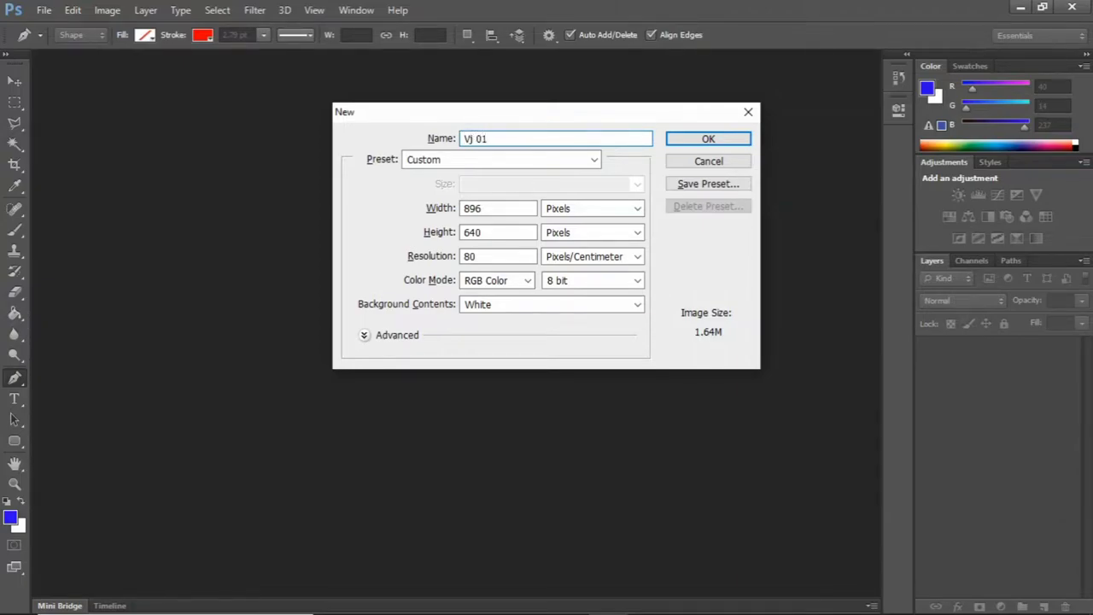
{"action": "left_click", "coordinate": [707, 141]}
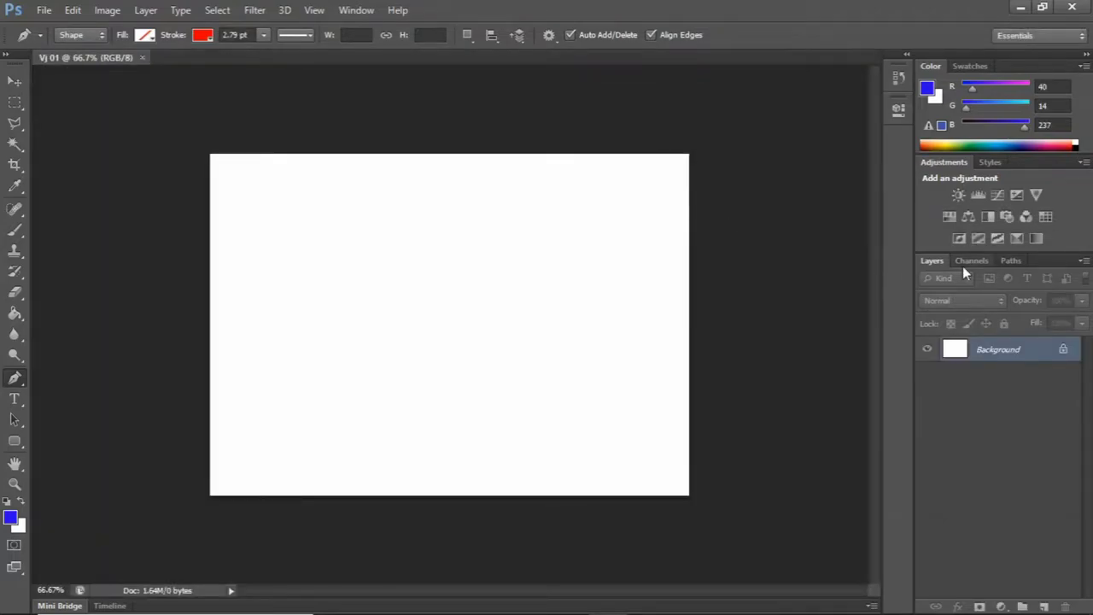
Step: Make Background into Layer 0 and add a Pattern Overlay using the outlined-square grid pattern
{"action": "double_click", "coordinate": [1001, 356]}
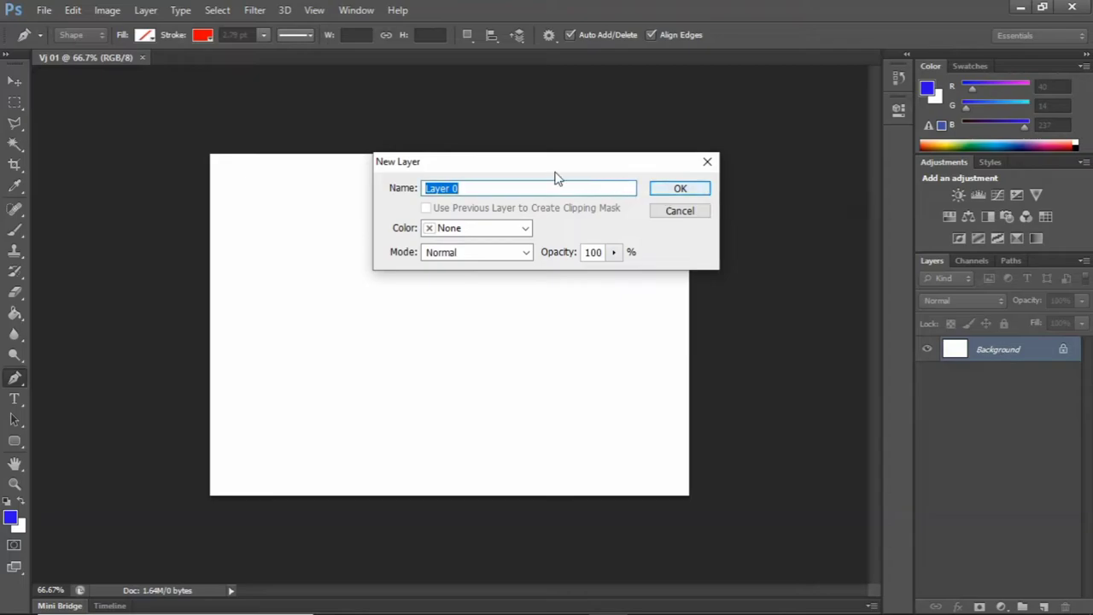
{"action": "left_click", "coordinate": [679, 189]}
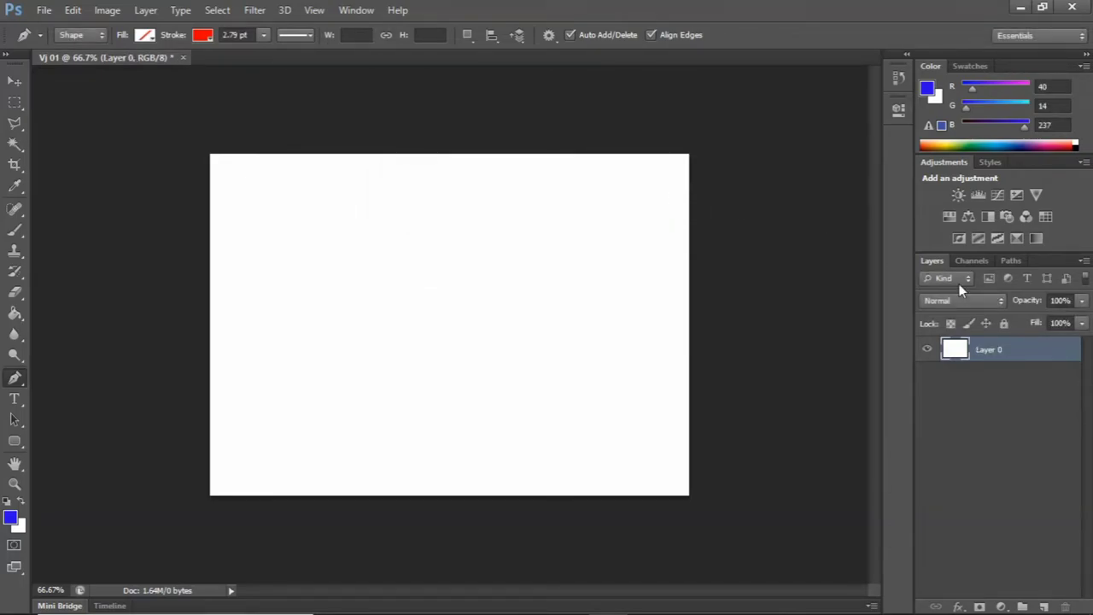
{"action": "right_click", "coordinate": [1012, 355]}
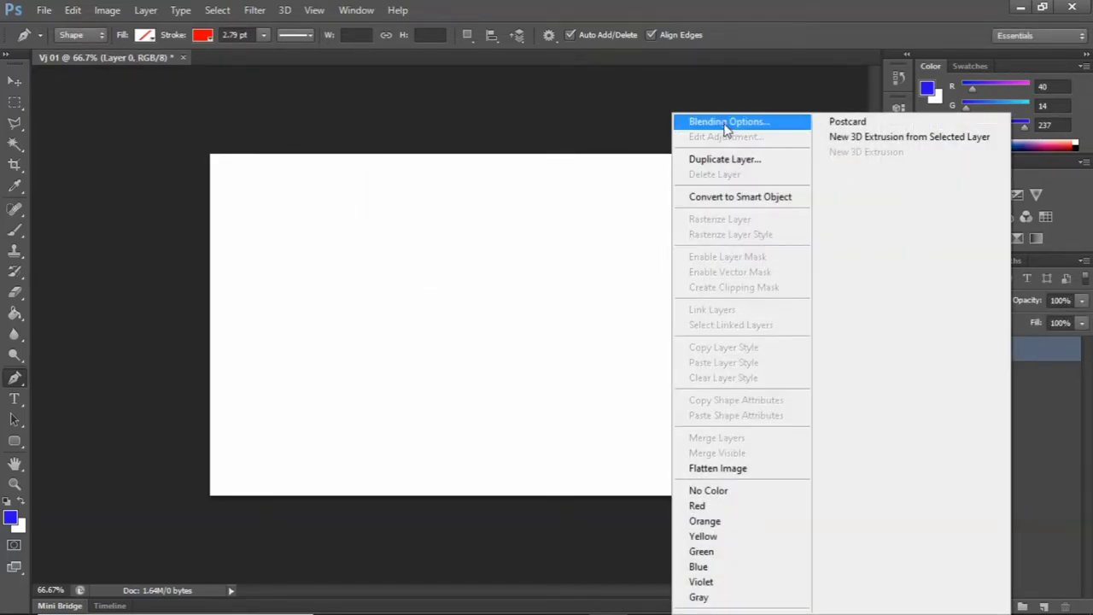
{"action": "left_click", "coordinate": [722, 126]}
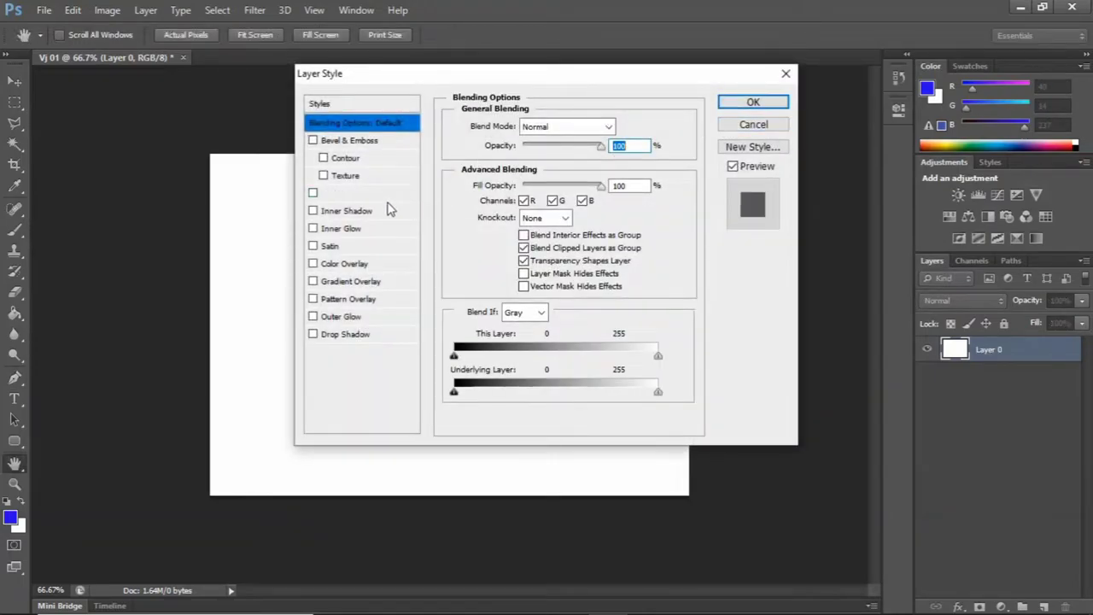
{"action": "left_click", "coordinate": [350, 300]}
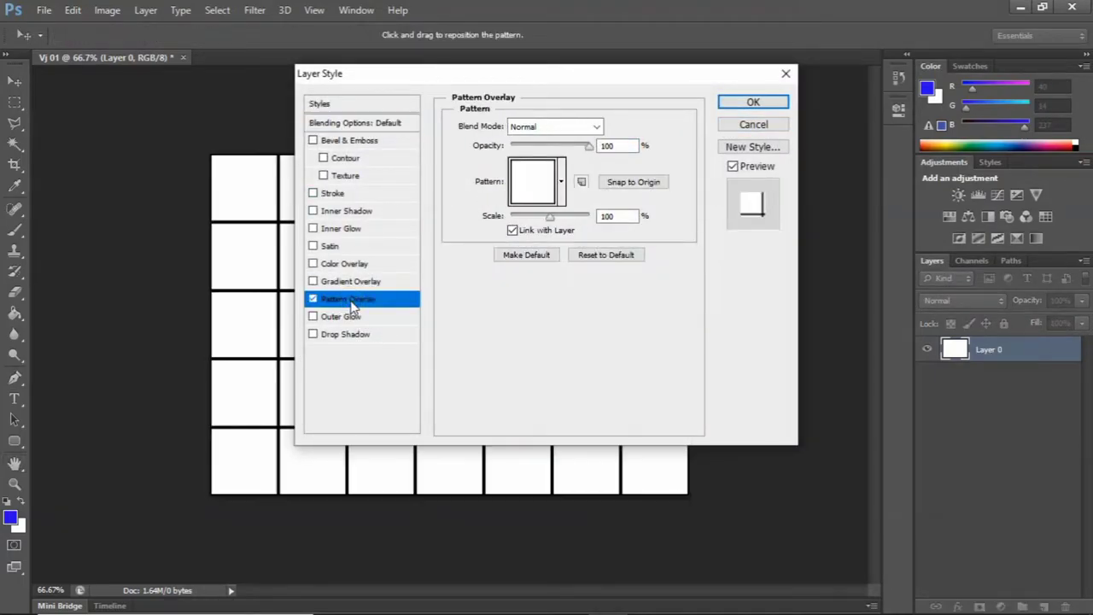
{"action": "left_click", "coordinate": [560, 184]}
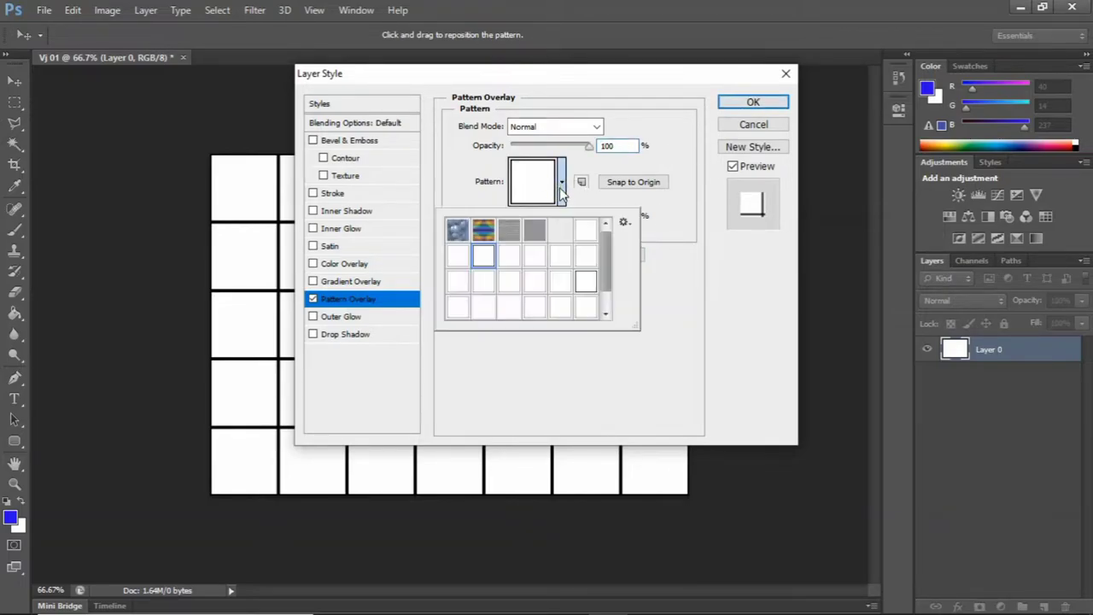
{"action": "left_click", "coordinate": [586, 284]}
{"action": "left_click", "coordinate": [485, 262]}
{"action": "left_click", "coordinate": [561, 181]}
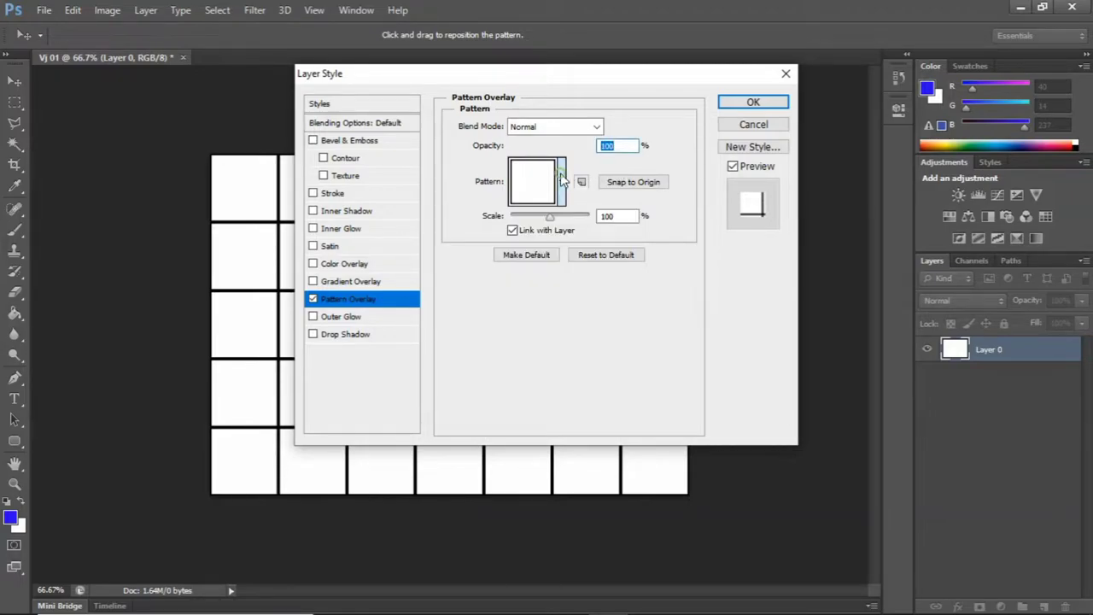
{"action": "left_click", "coordinate": [764, 103]}
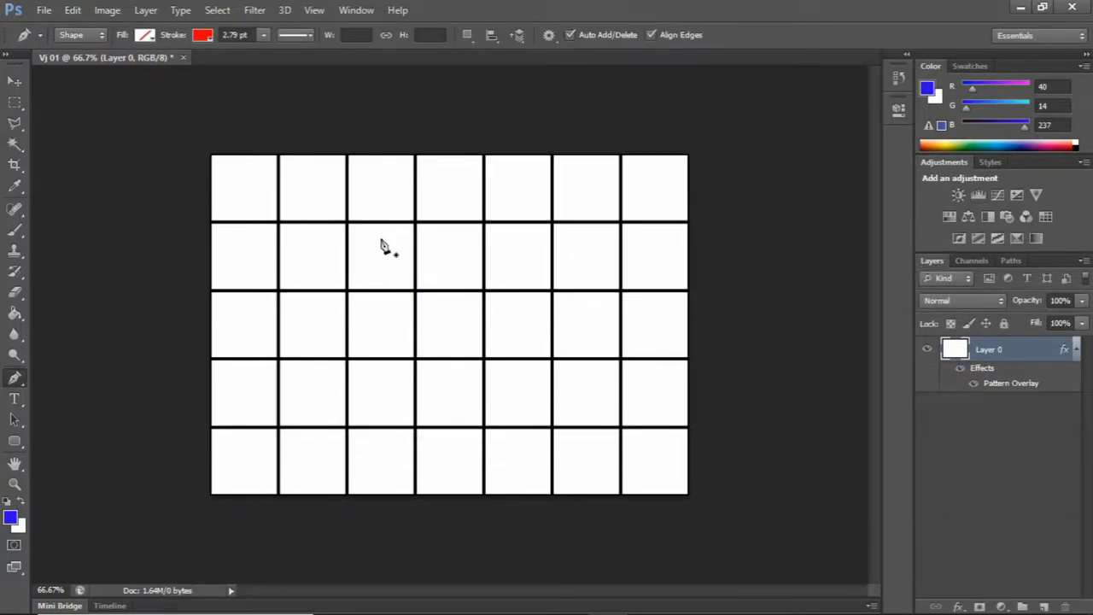
{"action": "left_click", "coordinate": [43, 11]}
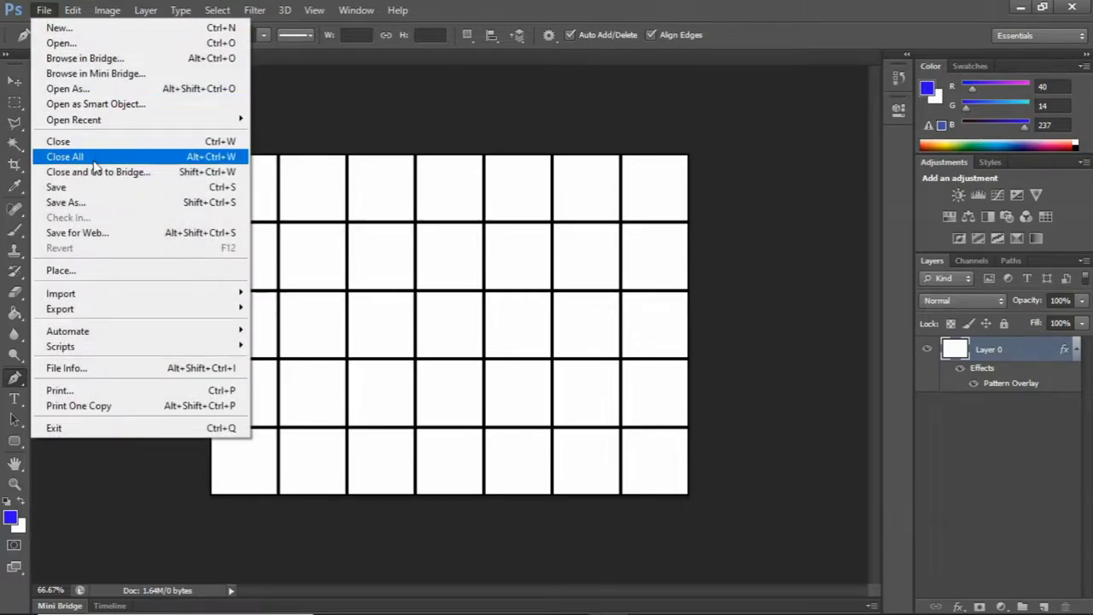
Step: Save the grid as Vj 01.png in the Vj folder on the Desktop
{"action": "left_click", "coordinate": [65, 202]}
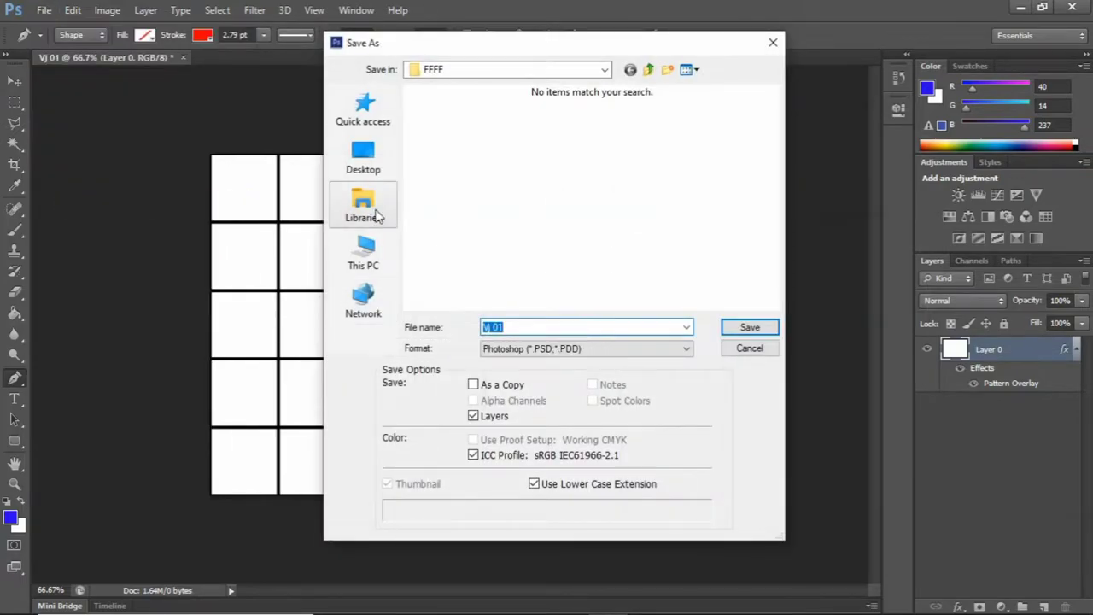
{"action": "left_click", "coordinate": [363, 155]}
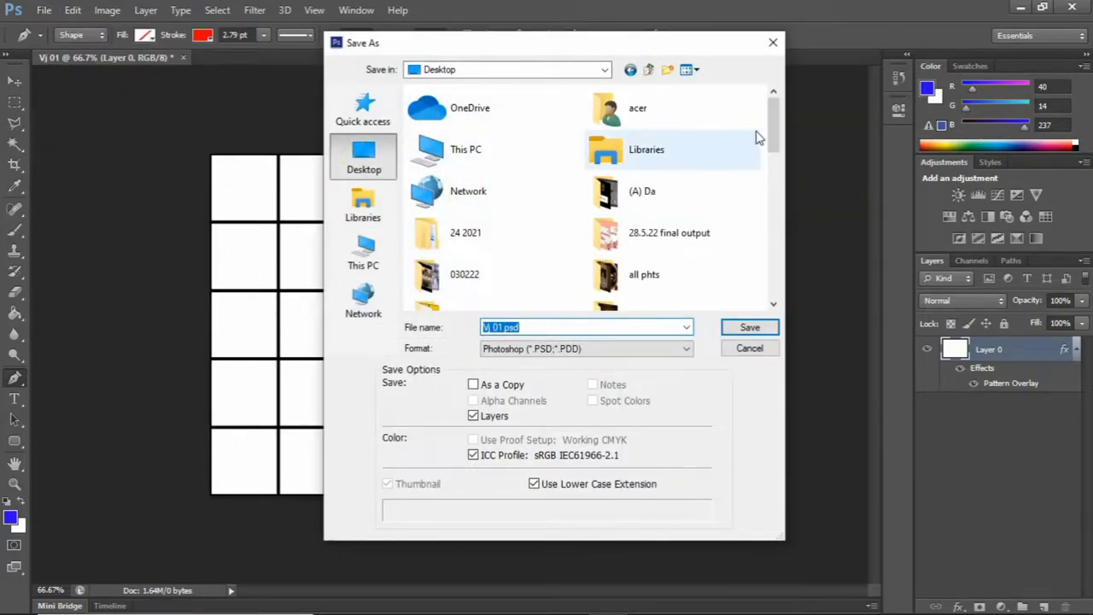
{"action": "left_click_drag", "start_coordinate": [773, 143], "coordinate": [773, 291]}
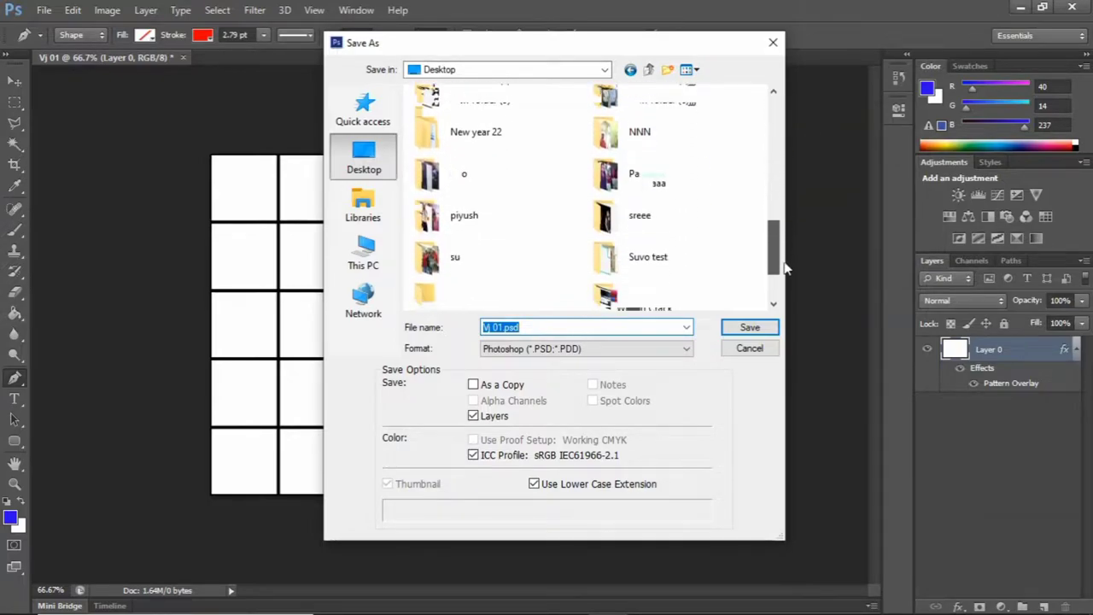
{"action": "double_click", "coordinate": [499, 205]}
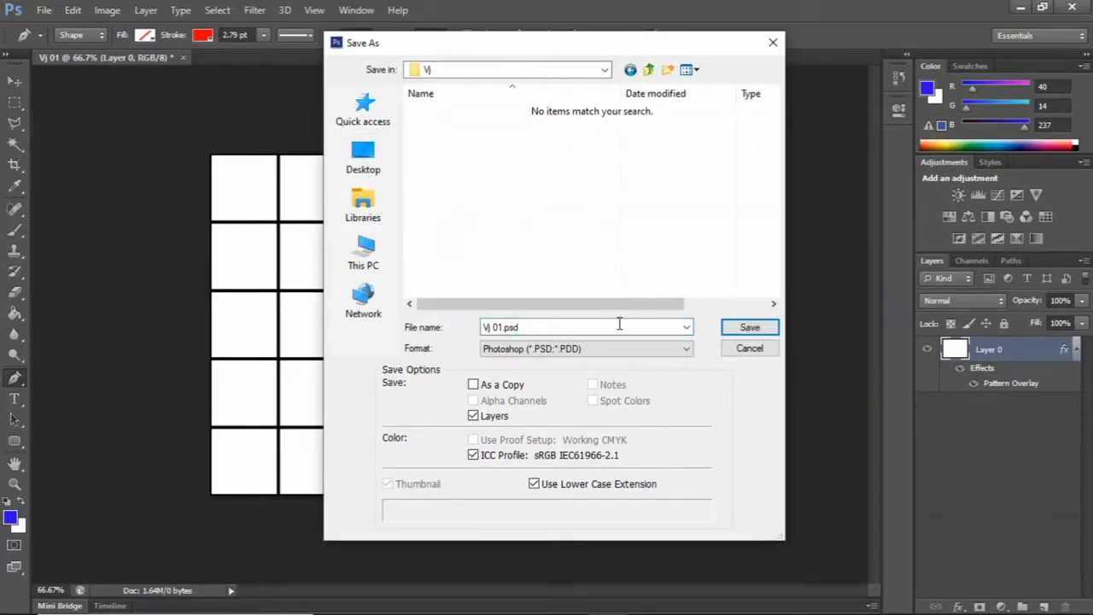
{"action": "right_click", "coordinate": [559, 199]}
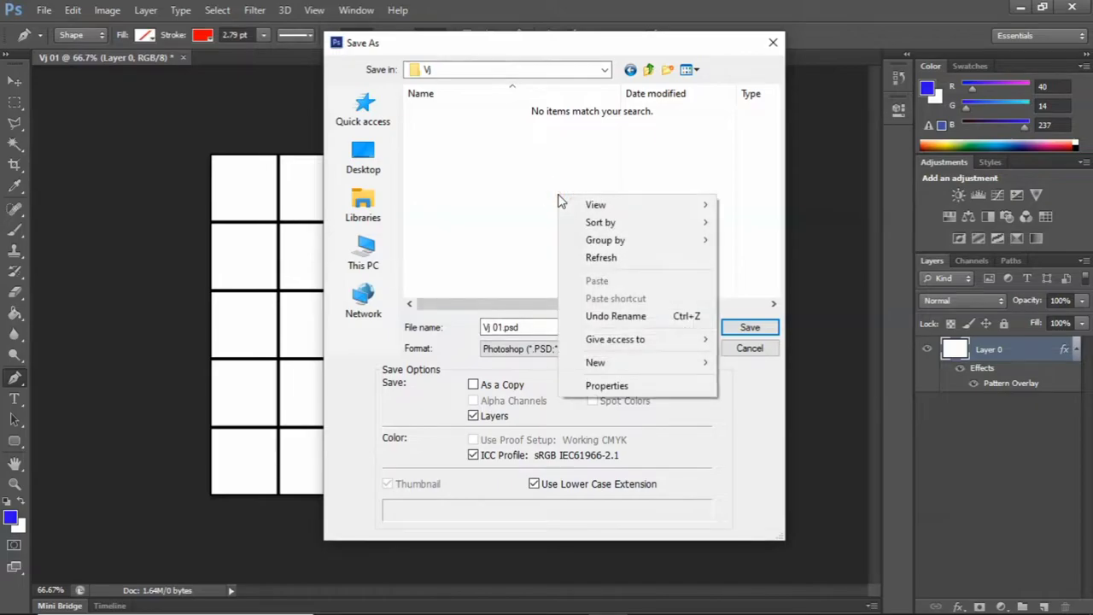
{"action": "left_click", "coordinate": [486, 186]}
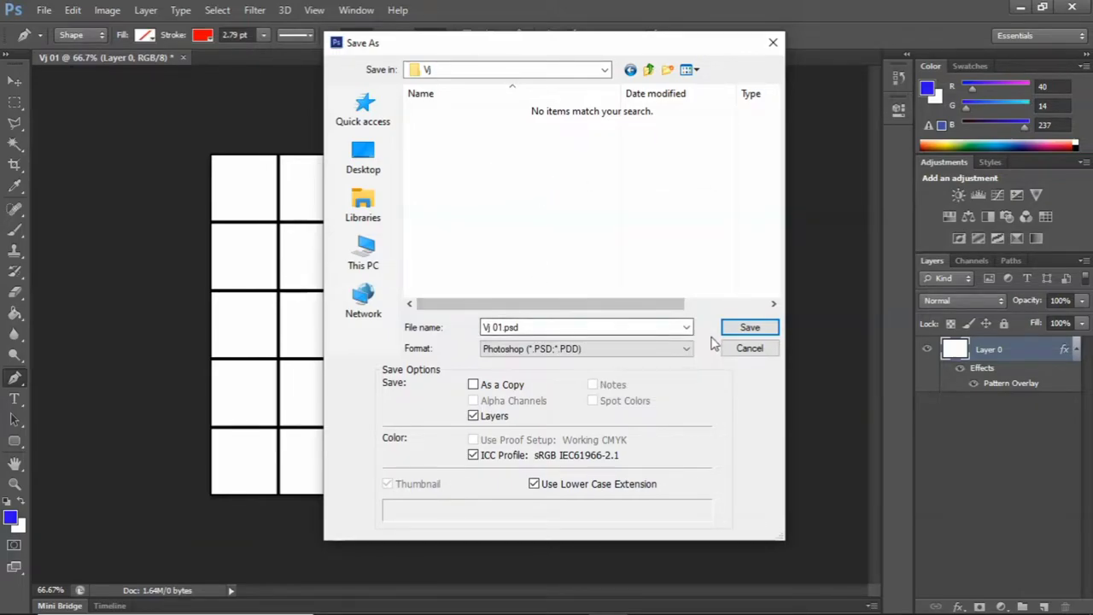
{"action": "left_click", "coordinate": [685, 348]}
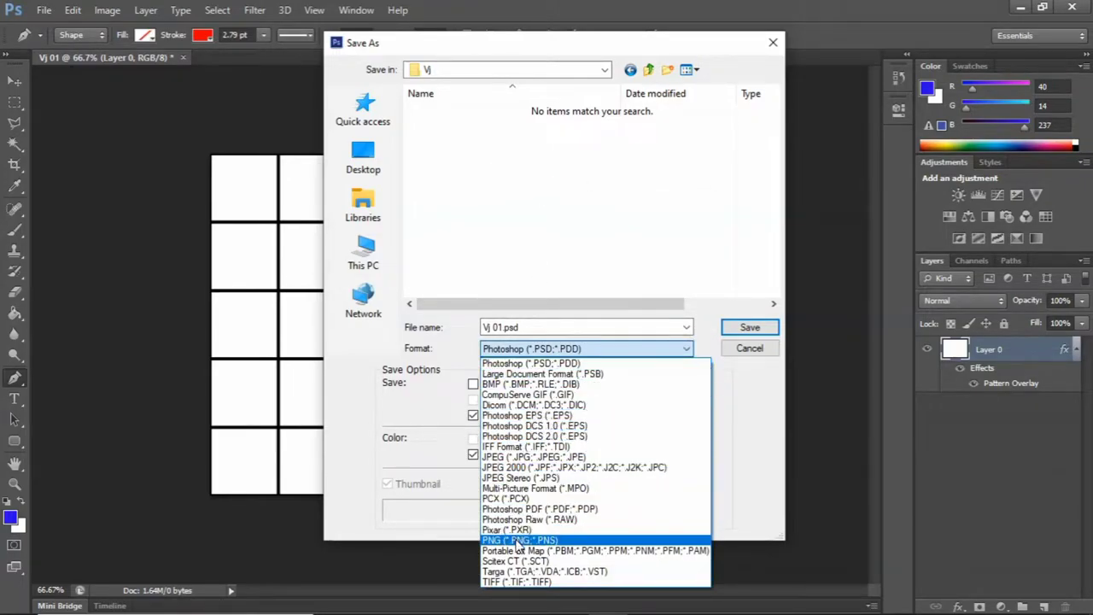
{"action": "left_click", "coordinate": [517, 540]}
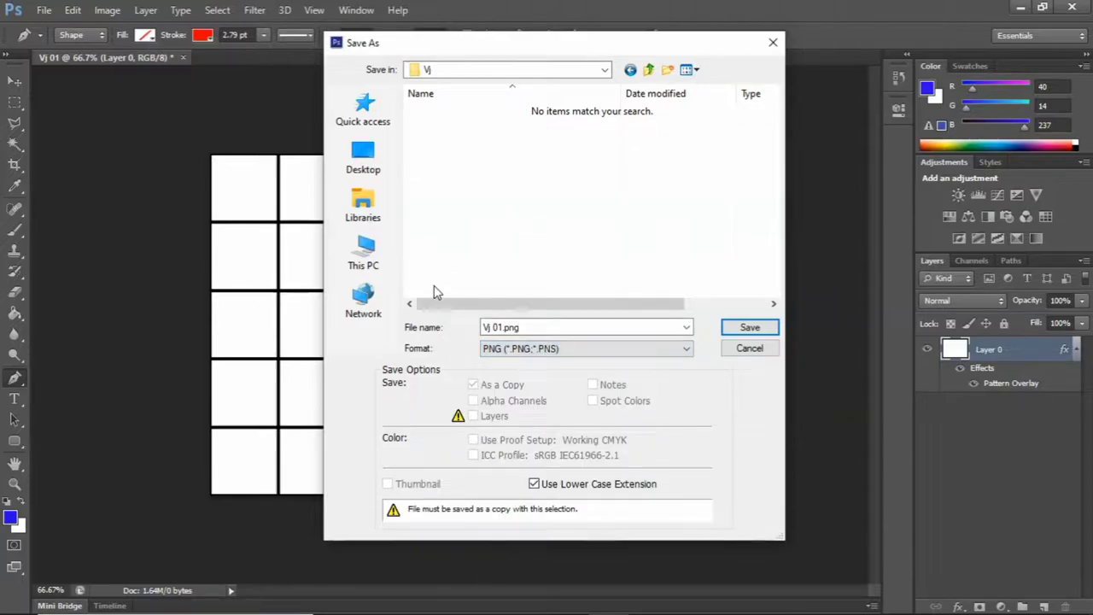
{"action": "left_click", "coordinate": [769, 332]}
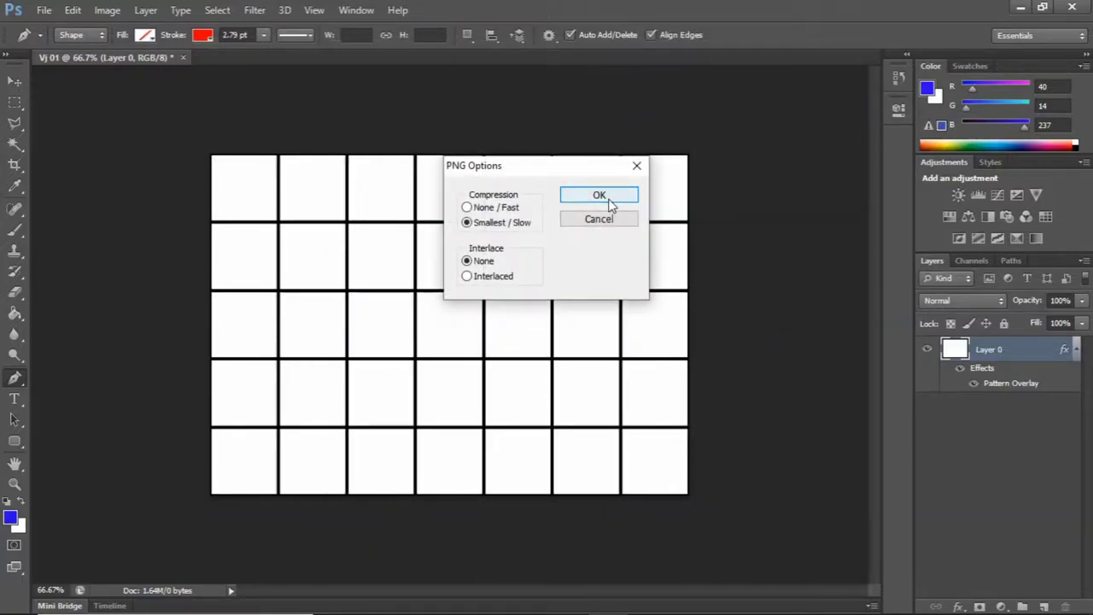
{"action": "left_click", "coordinate": [608, 202]}
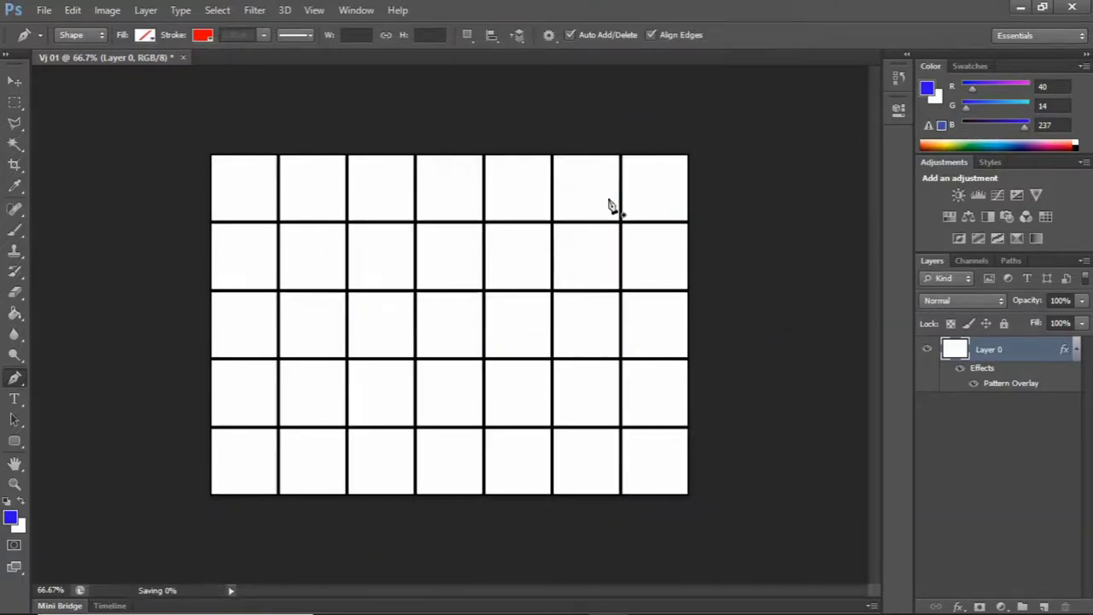
Step: Close the layered document without saving and reopen Vj 01.png from the Vj folder
{"action": "left_click", "coordinate": [183, 58]}
{"action": "left_click", "coordinate": [553, 248]}
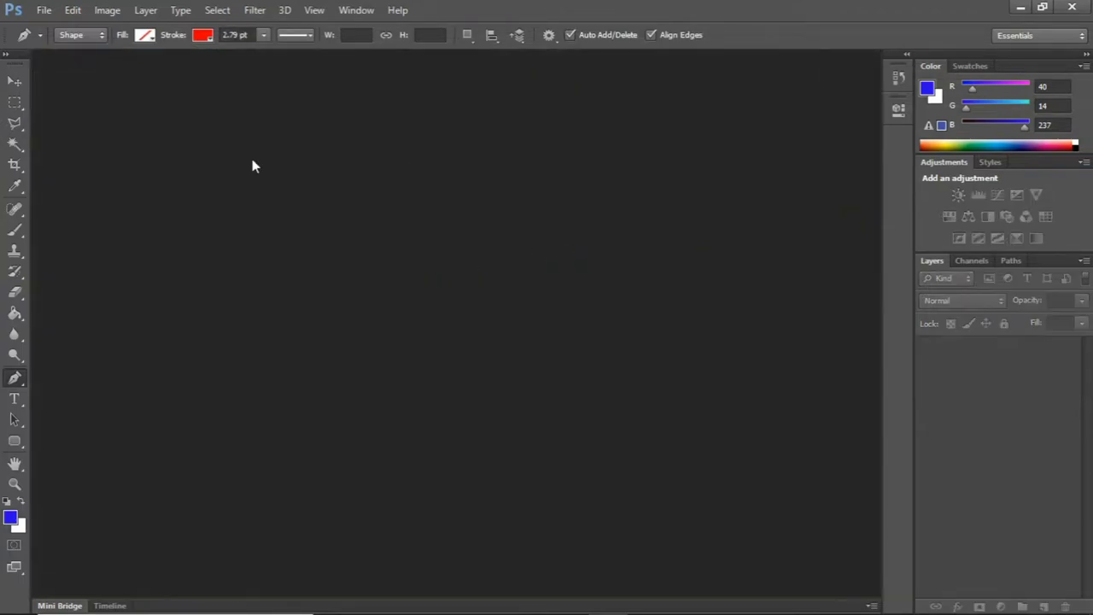
{"action": "left_click", "coordinate": [45, 10]}
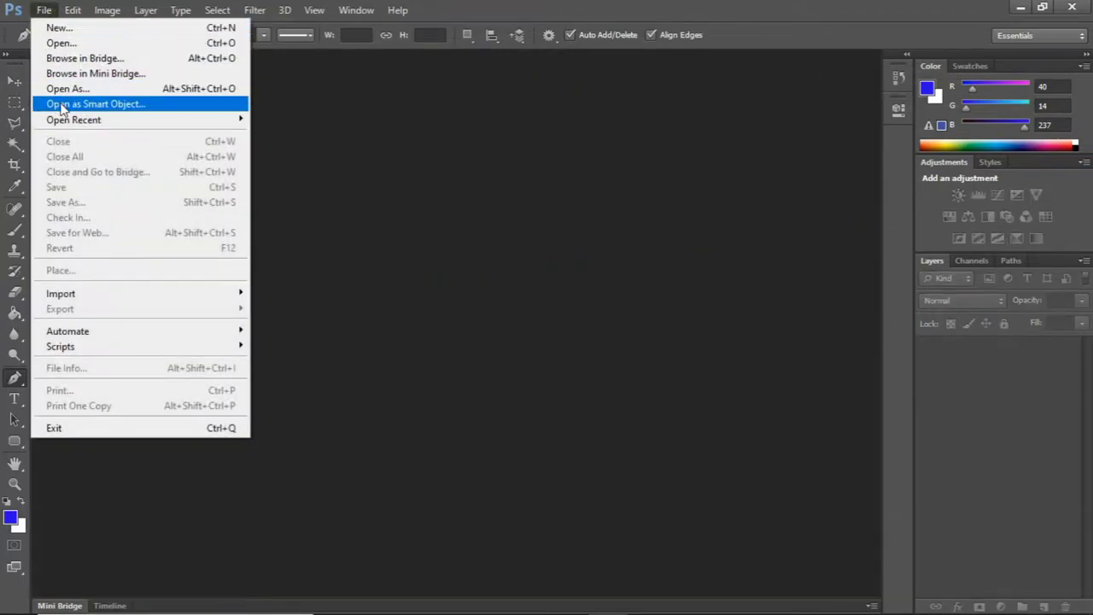
{"action": "left_click", "coordinate": [106, 43]}
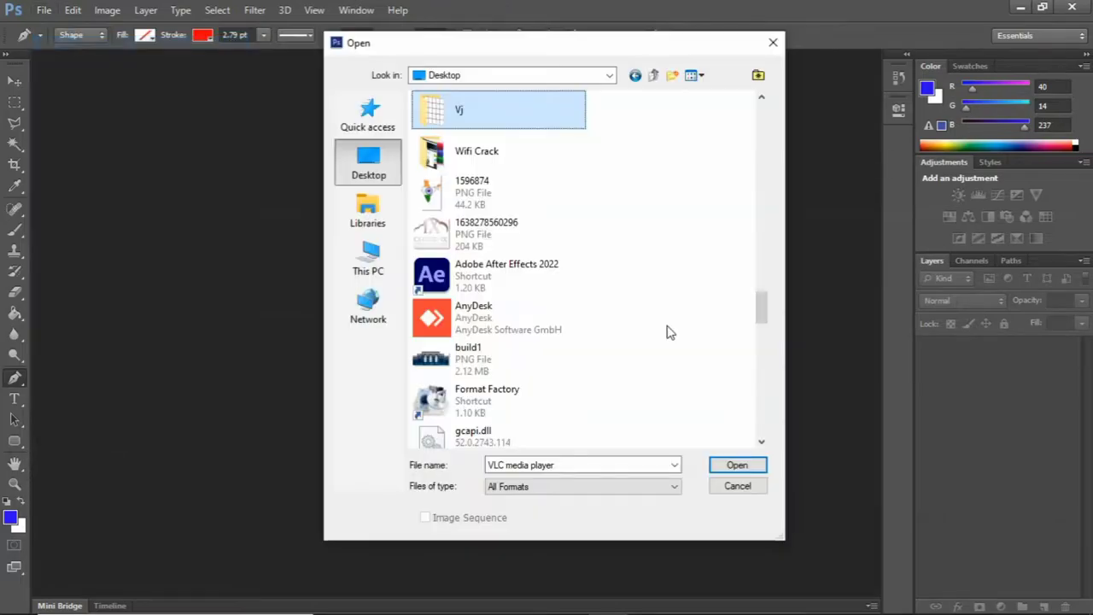
{"action": "double_click", "coordinate": [510, 107]}
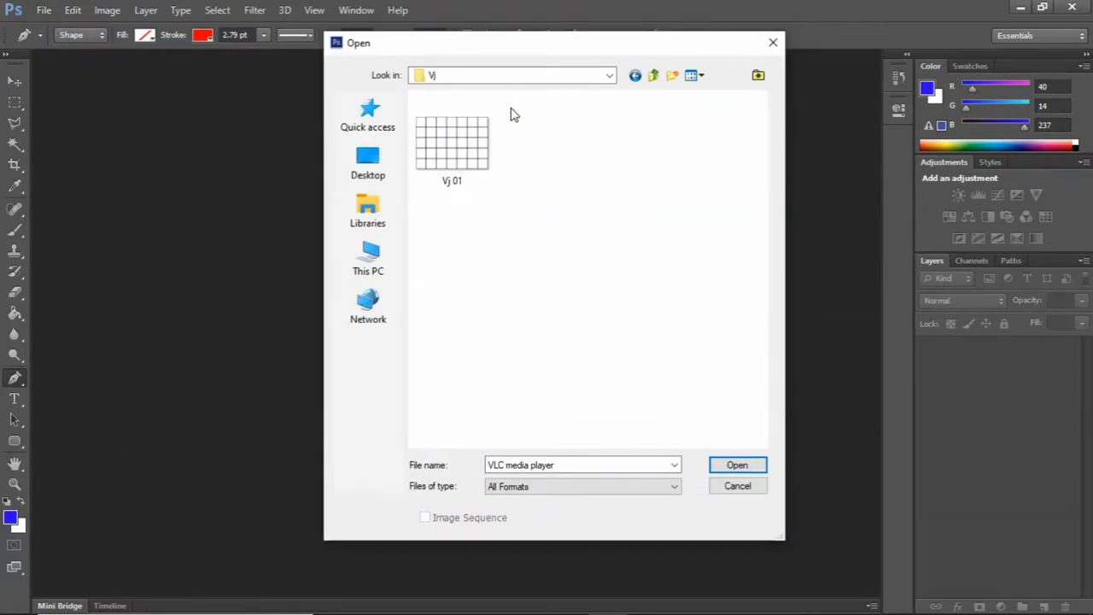
{"action": "double_click", "coordinate": [454, 164]}
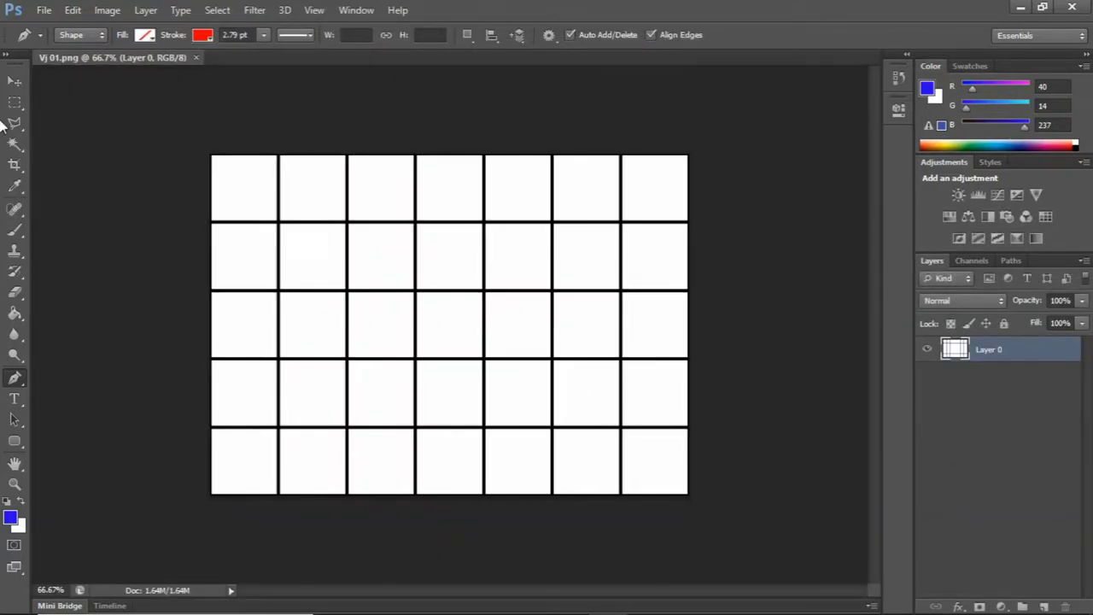
Step: Use the Magic Wand to select all 35 white grid squares, excluding the black lines
{"action": "left_click", "coordinate": [17, 147]}
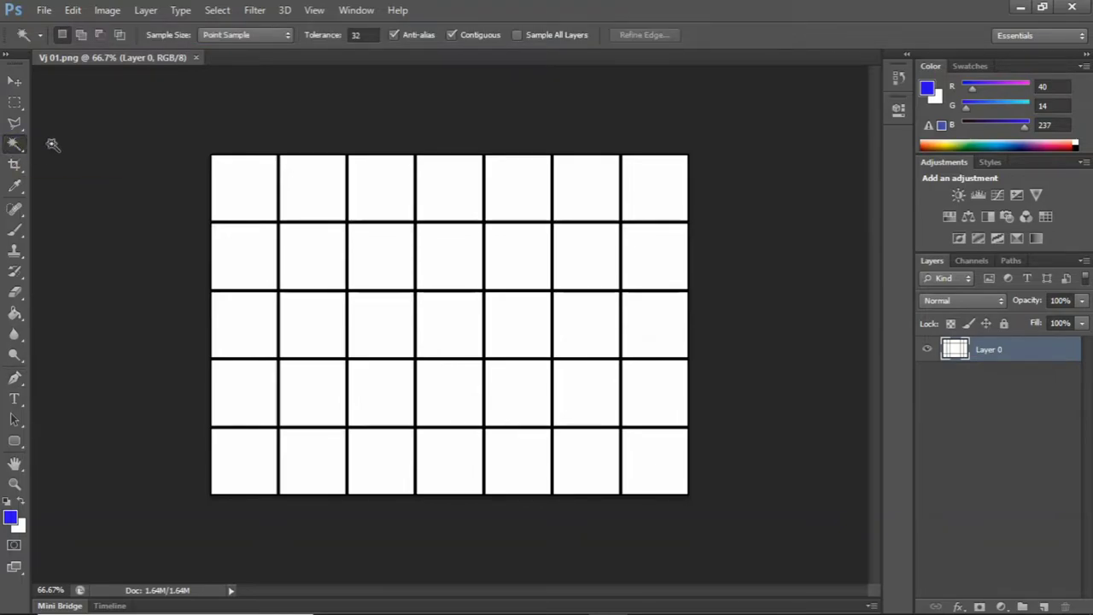
{"action": "left_click", "coordinate": [249, 184]}
{"action": "left_click", "coordinate": [256, 282]}
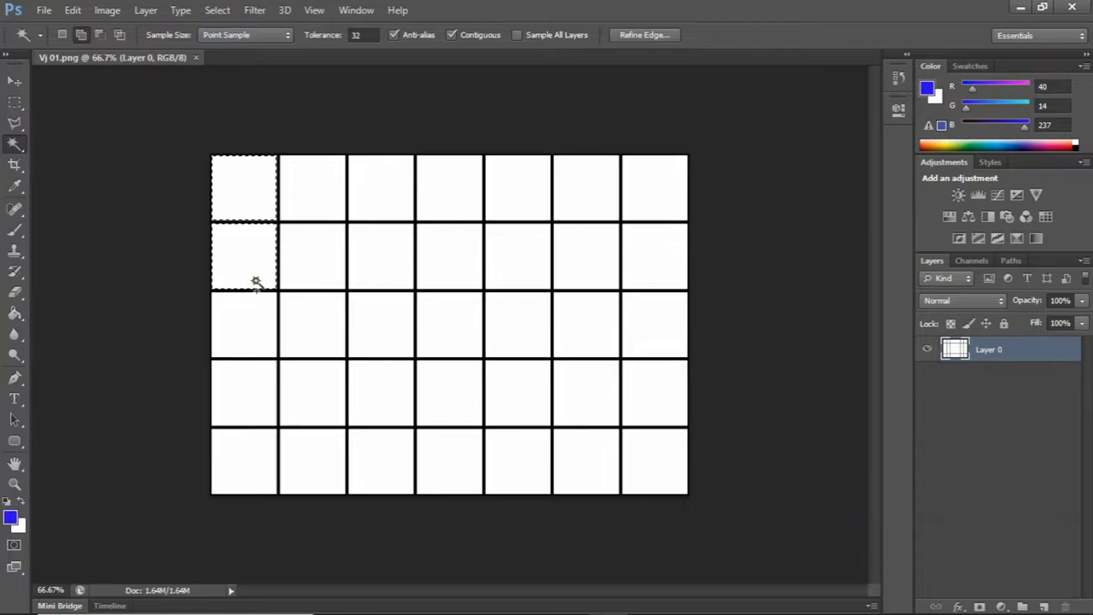
{"action": "left_click", "coordinate": [252, 313]}
{"action": "left_click", "coordinate": [248, 384]}
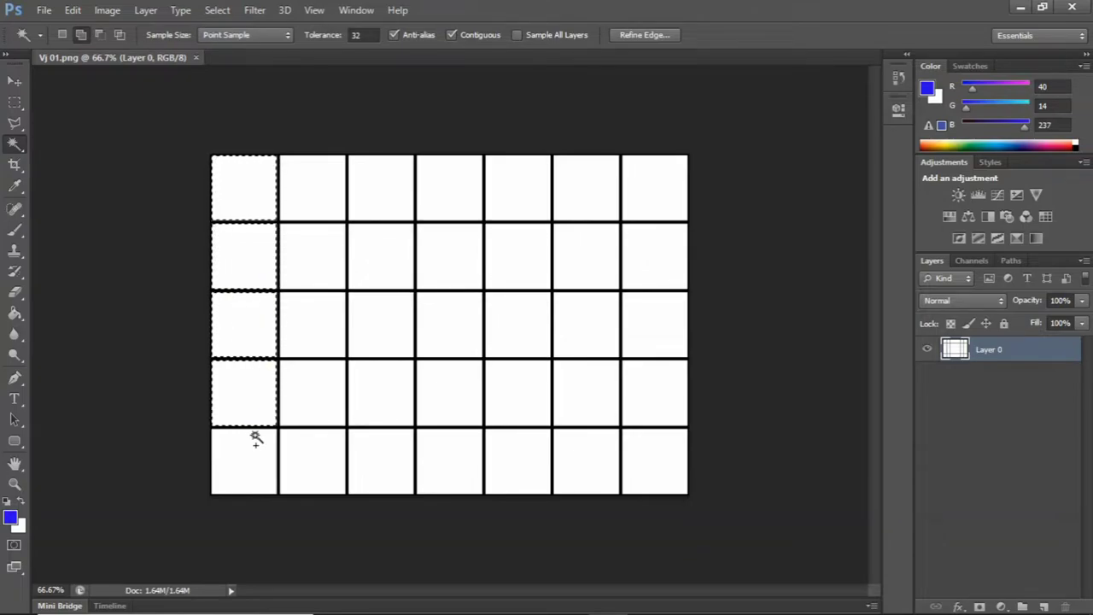
{"action": "left_click", "coordinate": [311, 460]}
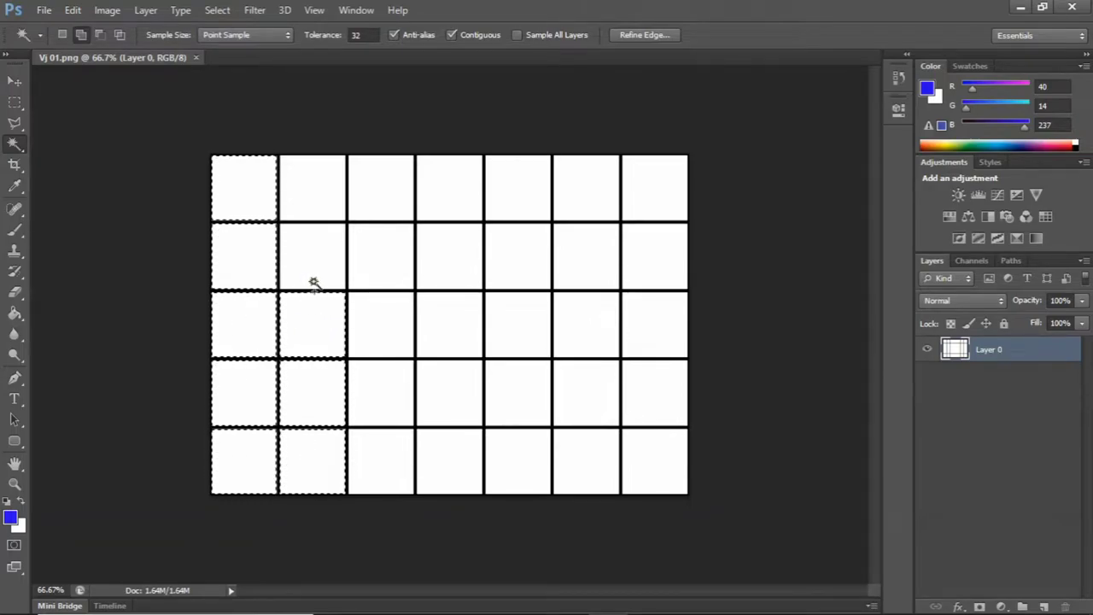
{"action": "left_click", "coordinate": [373, 203]}
{"action": "left_click", "coordinate": [395, 270]}
{"action": "left_click", "coordinate": [379, 324]}
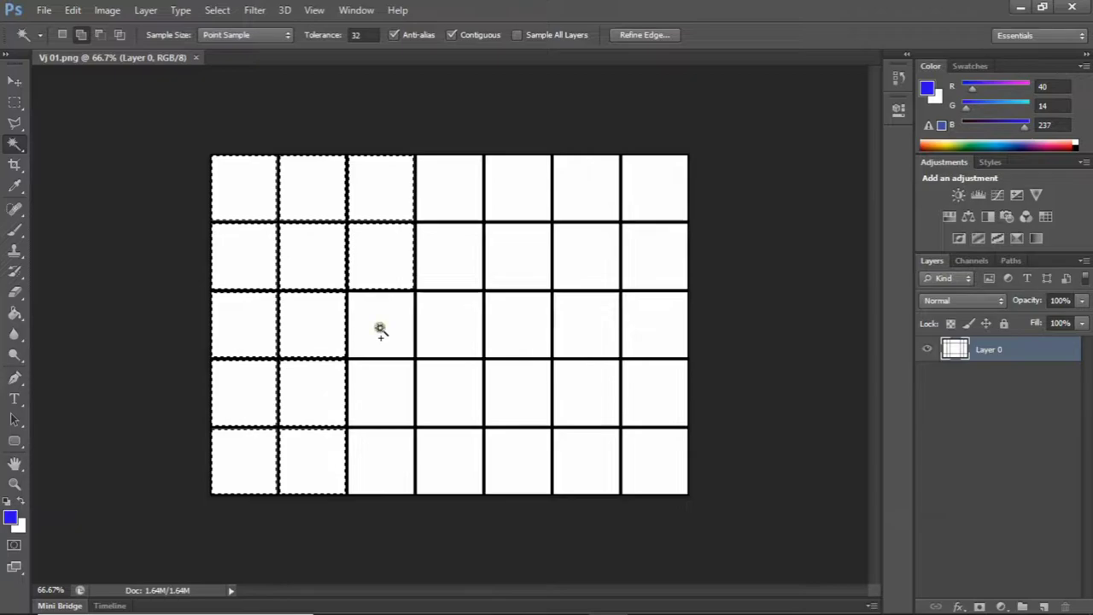
{"action": "left_click", "coordinate": [378, 390]}
{"action": "left_click", "coordinate": [380, 446]}
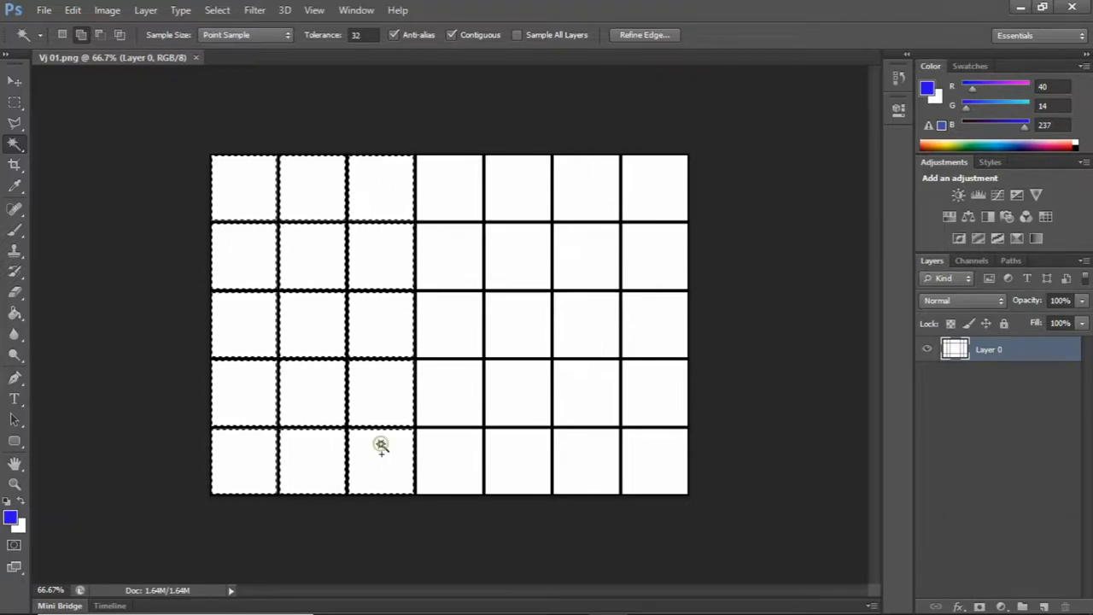
{"action": "left_click", "coordinate": [444, 465]}
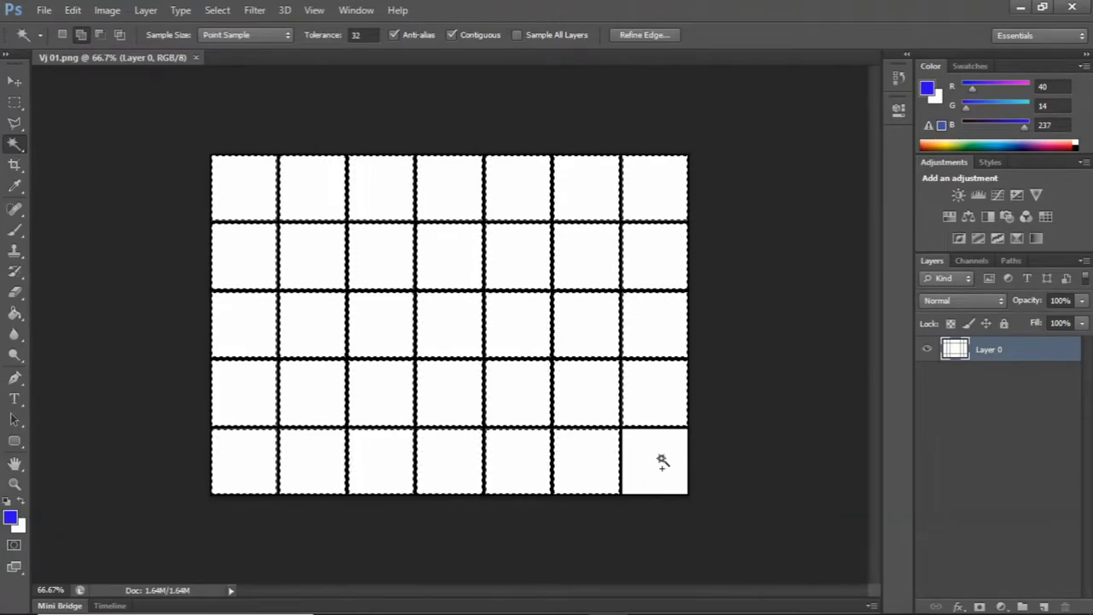
{"action": "left_click", "coordinate": [660, 459]}
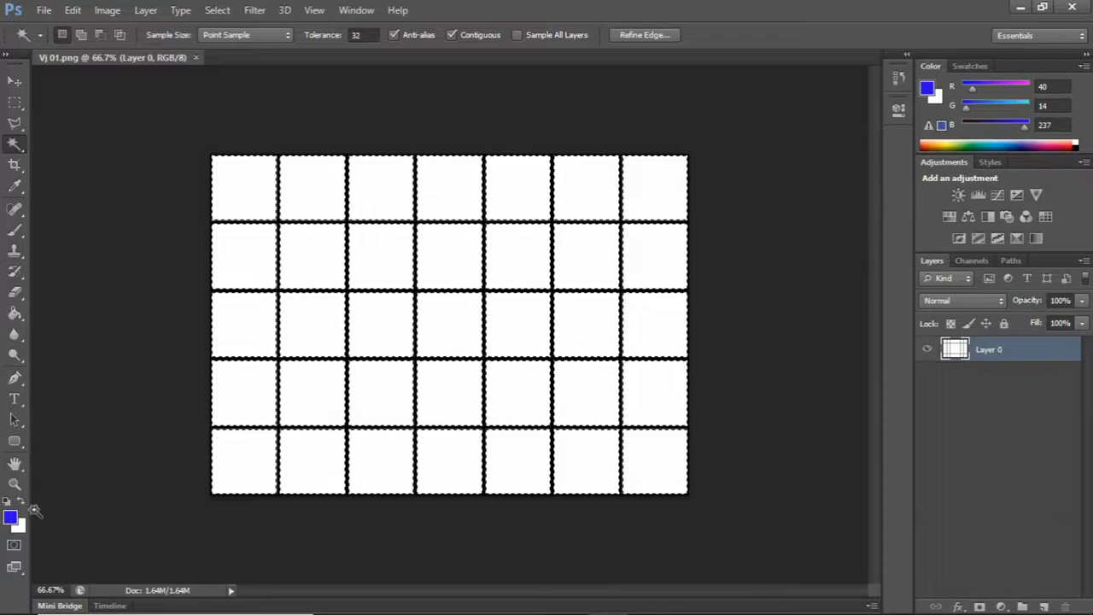
Step: Set the foreground colour to yellow (eddb0e)
{"action": "left_click", "coordinate": [11, 518]}
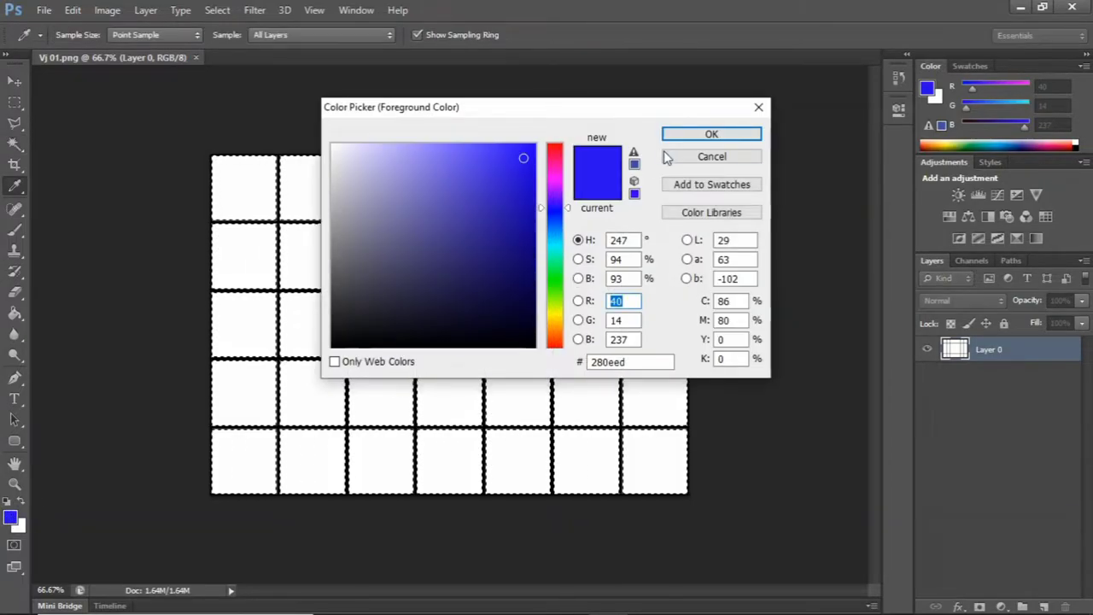
{"action": "left_click_drag", "start_coordinate": [553, 182], "coordinate": [566, 319]}
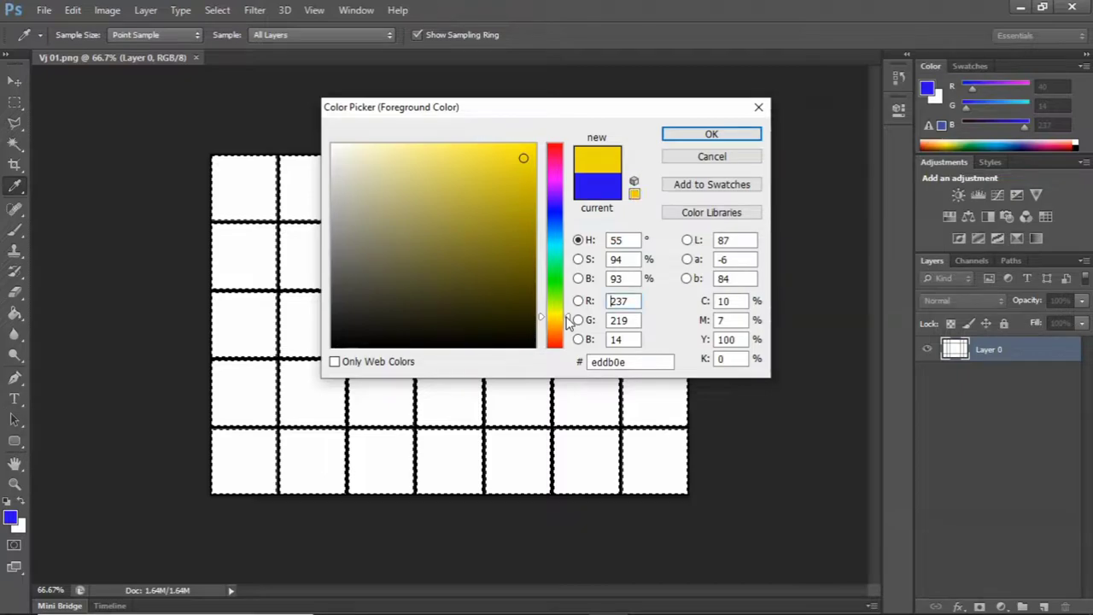
{"action": "left_click", "coordinate": [696, 137]}
{"action": "key", "text": "w"}
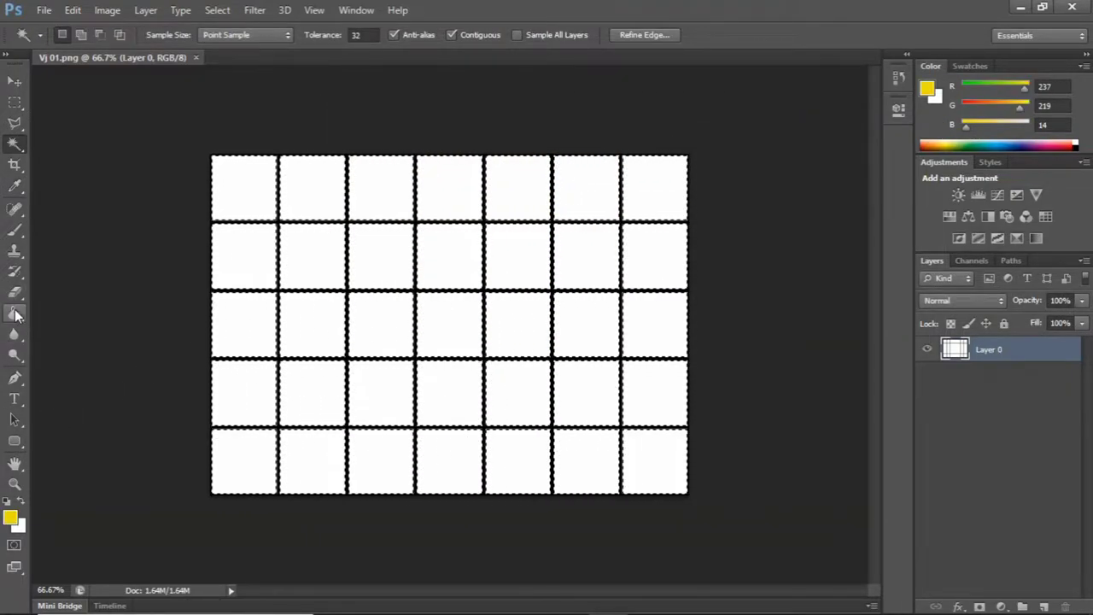
Step: Paint-bucket the bottom three squares of the leftmost and rightmost columns yellow
{"action": "left_click", "coordinate": [14, 314]}
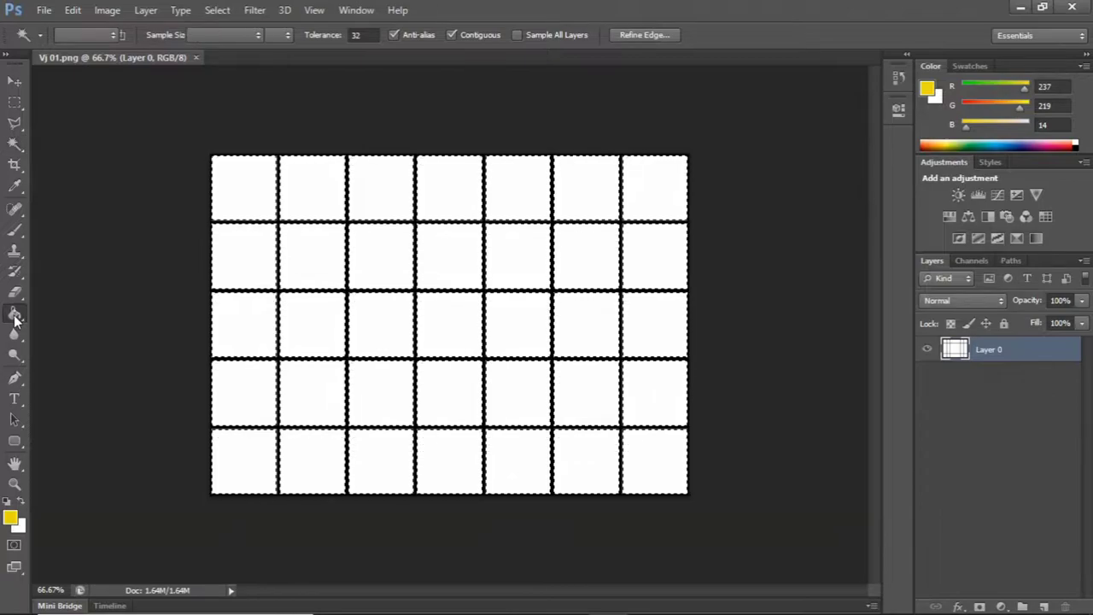
{"action": "left_click", "coordinate": [241, 312]}
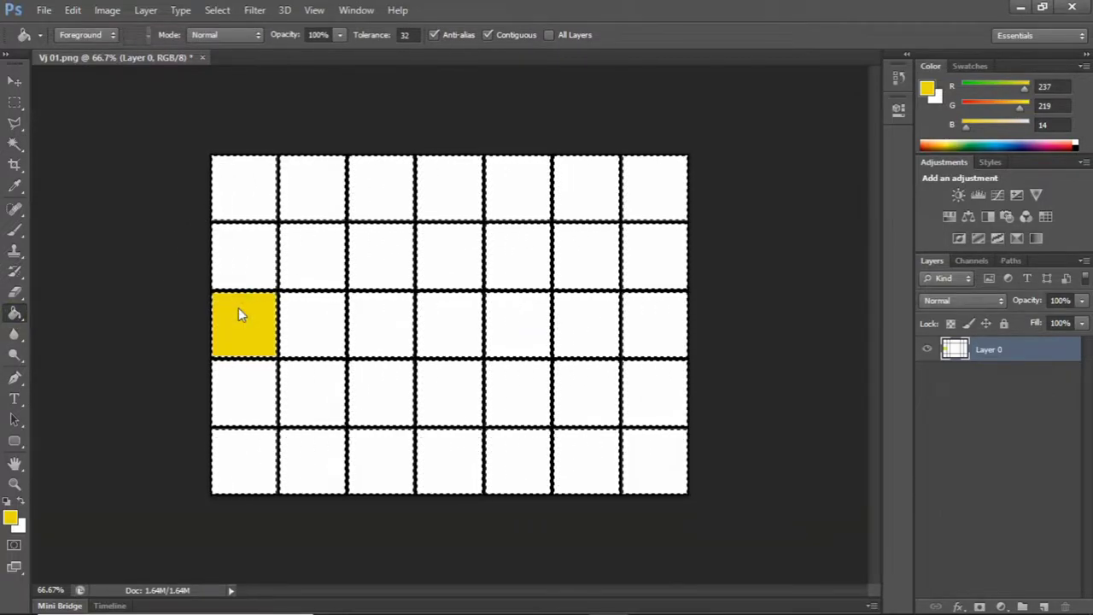
{"action": "left_click", "coordinate": [237, 385]}
{"action": "left_click", "coordinate": [241, 449]}
{"action": "left_click", "coordinate": [661, 311]}
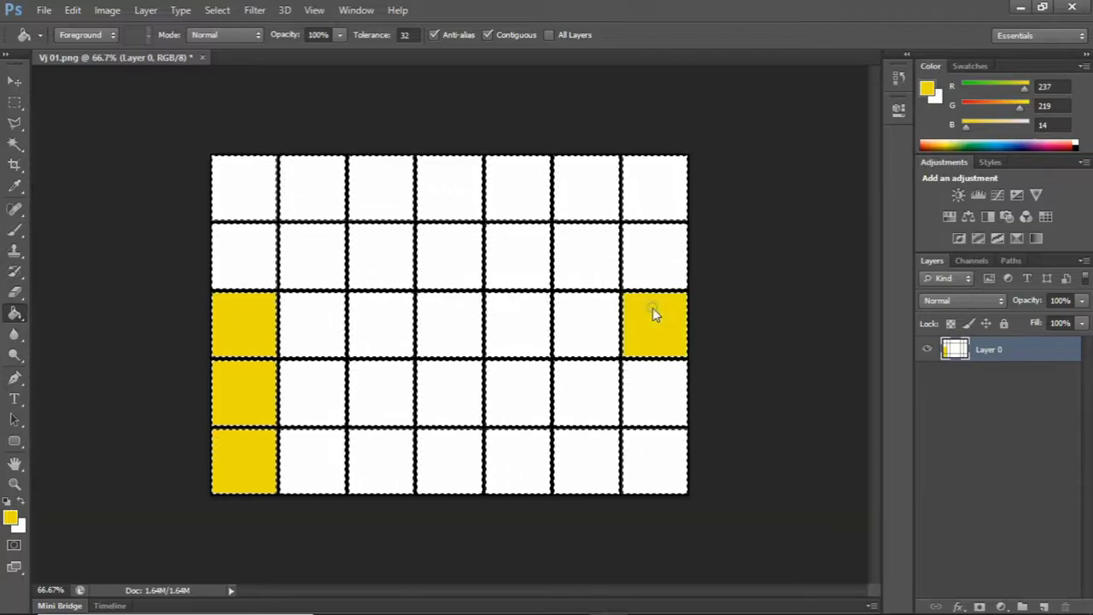
{"action": "left_click", "coordinate": [657, 405]}
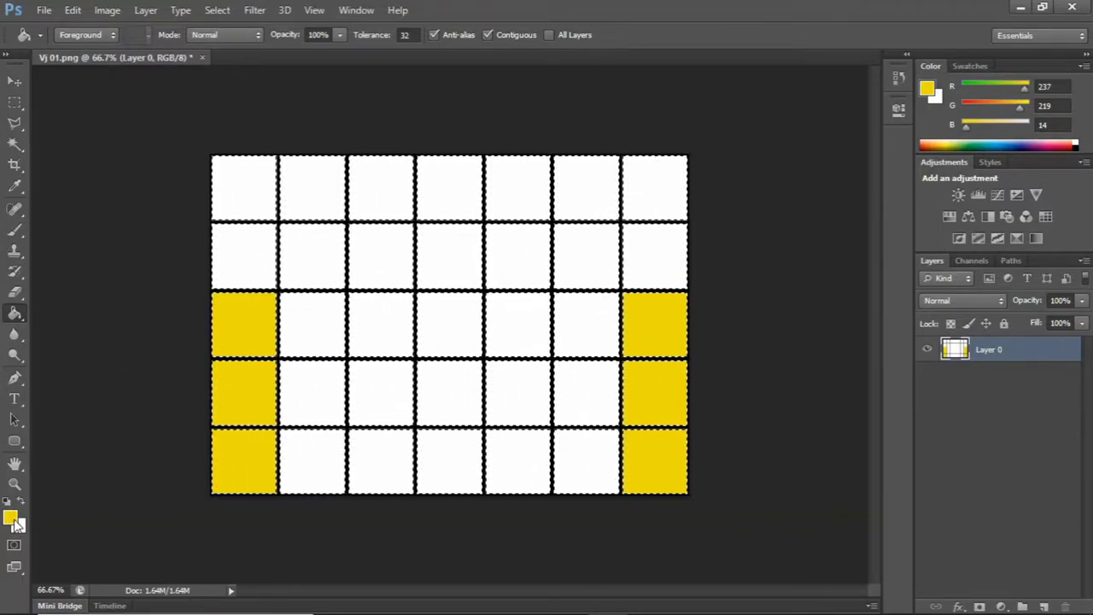
{"action": "left_click", "coordinate": [12, 518]}
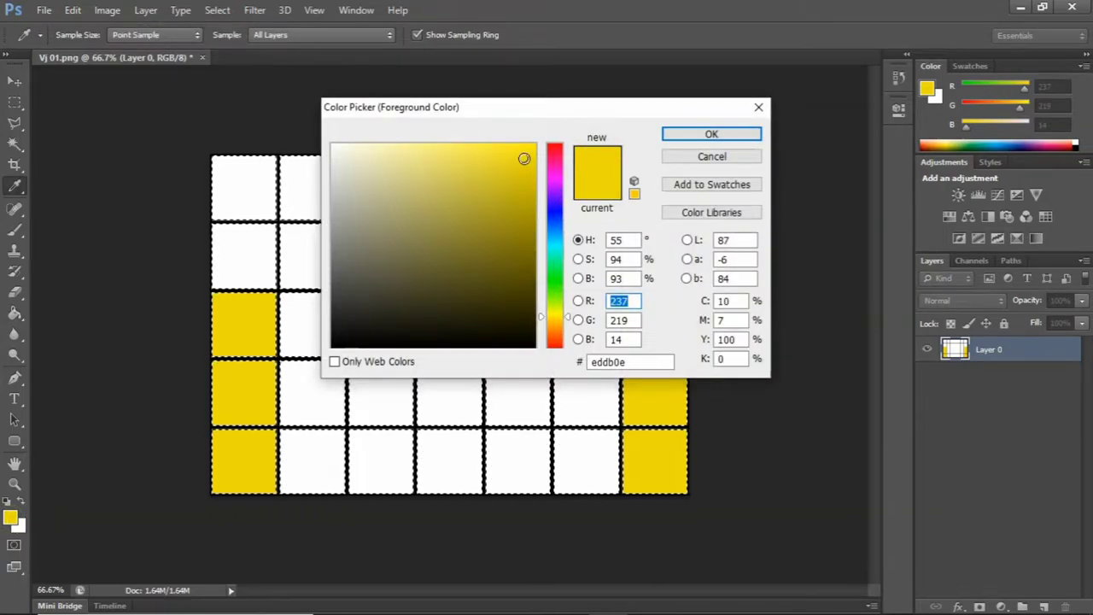
Step: Set the foreground to purple and fill the lower four squares of columns two and six
{"action": "mouse_move", "coordinate": [521, 157]}
{"action": "left_mouse_down"}
{"action": "mouse_move", "coordinate": [522, 214]}
{"action": "mouse_move", "coordinate": [551, 214]}
{"action": "mouse_move", "coordinate": [552, 183]}
{"action": "mouse_move", "coordinate": [551, 199]}
{"action": "left_mouse_up"}
{"action": "left_click", "coordinate": [551, 220]}
{"action": "left_click", "coordinate": [709, 134]}
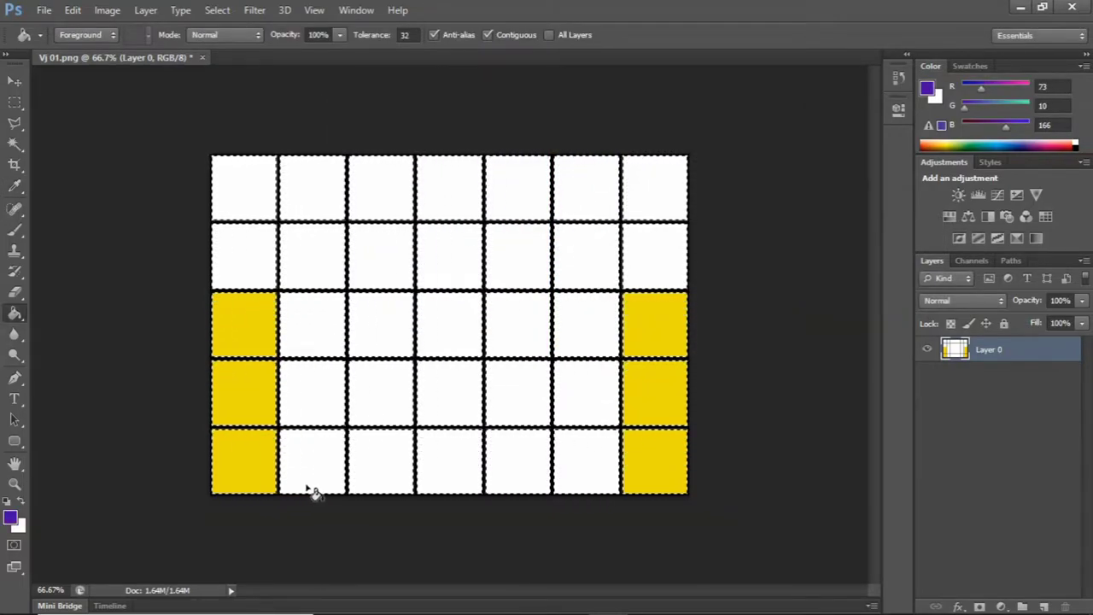
{"action": "left_click", "coordinate": [314, 470]}
{"action": "left_click", "coordinate": [312, 390]}
{"action": "left_click", "coordinate": [314, 324]}
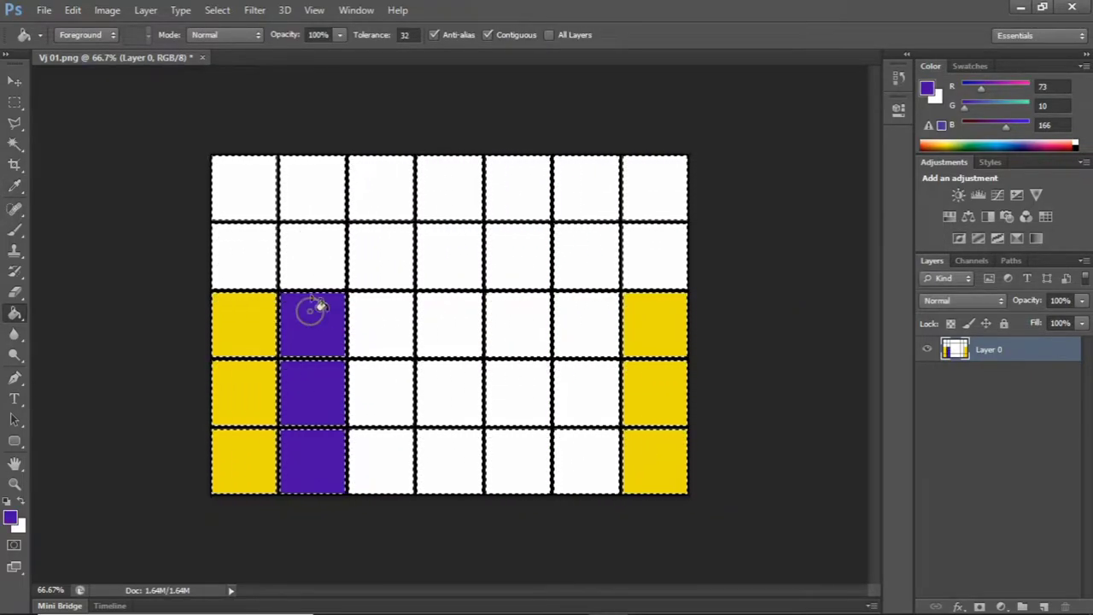
{"action": "left_click", "coordinate": [311, 244]}
{"action": "left_click", "coordinate": [584, 454]}
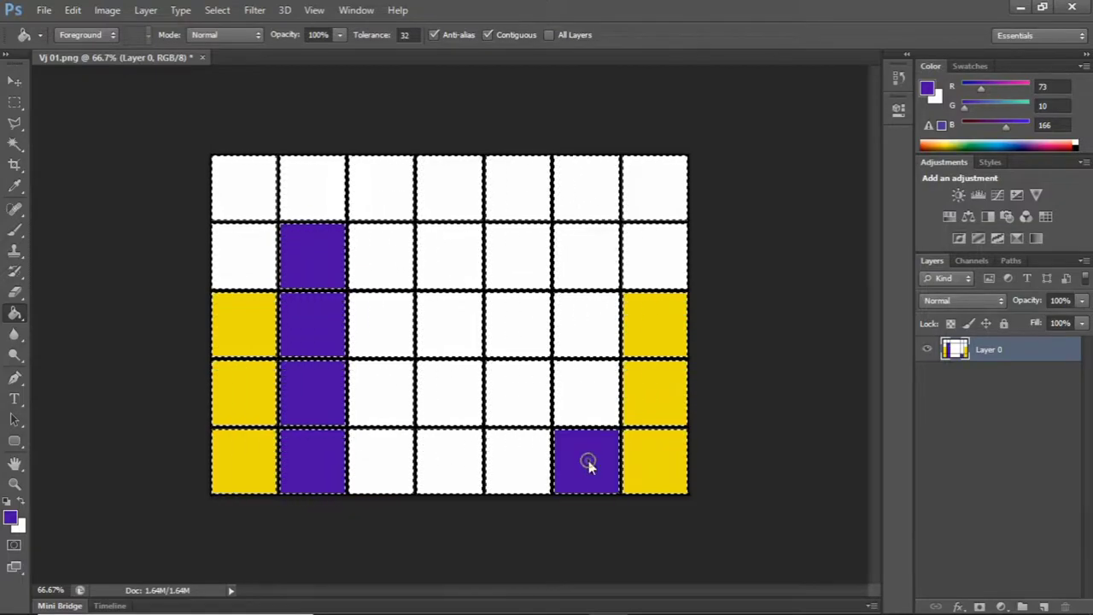
{"action": "left_click", "coordinate": [589, 393]}
{"action": "left_click", "coordinate": [578, 317]}
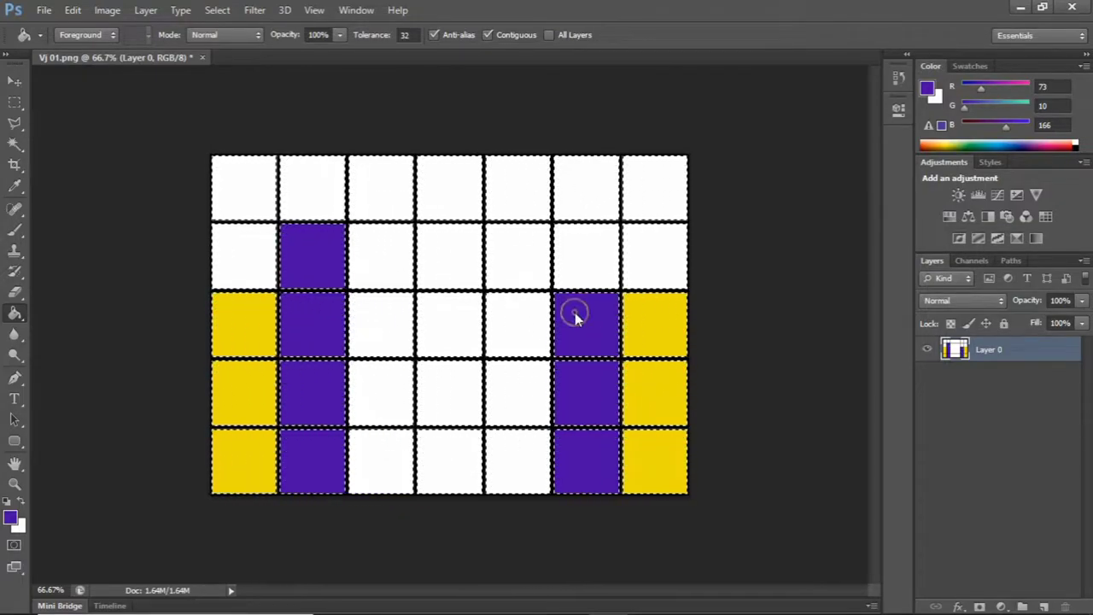
{"action": "left_click", "coordinate": [575, 251]}
Step: Switch to bright cyan and fill column three plus the top squares of columns four and five
{"action": "left_click", "coordinate": [11, 517]}
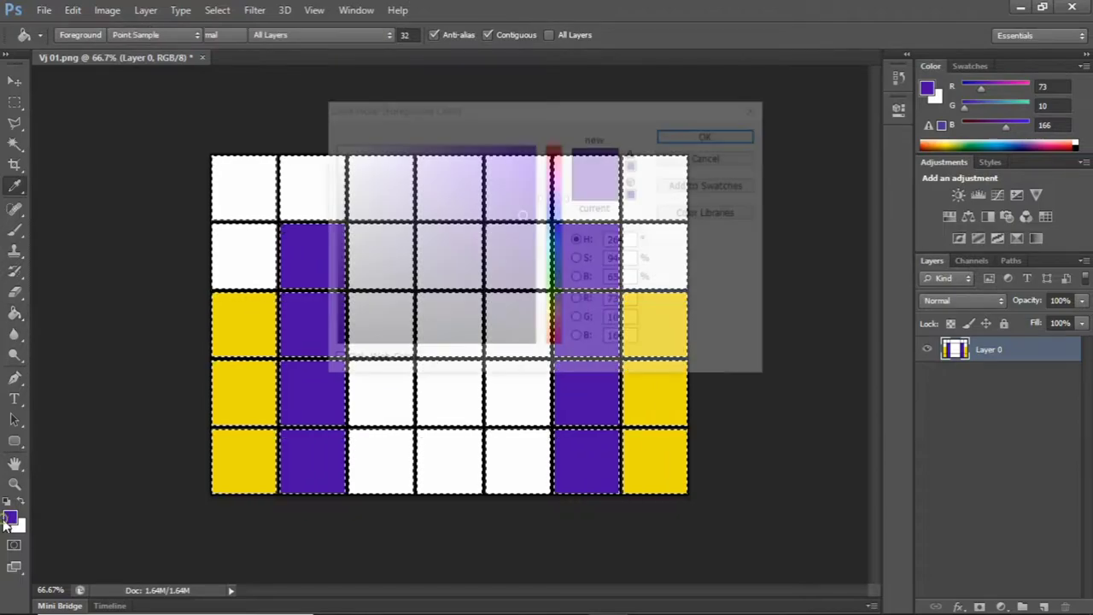
{"action": "mouse_move", "coordinate": [555, 198]}
{"action": "left_mouse_down"}
{"action": "mouse_move", "coordinate": [563, 244]}
{"action": "mouse_move", "coordinate": [547, 223]}
{"action": "mouse_move", "coordinate": [546, 246]}
{"action": "left_mouse_up"}
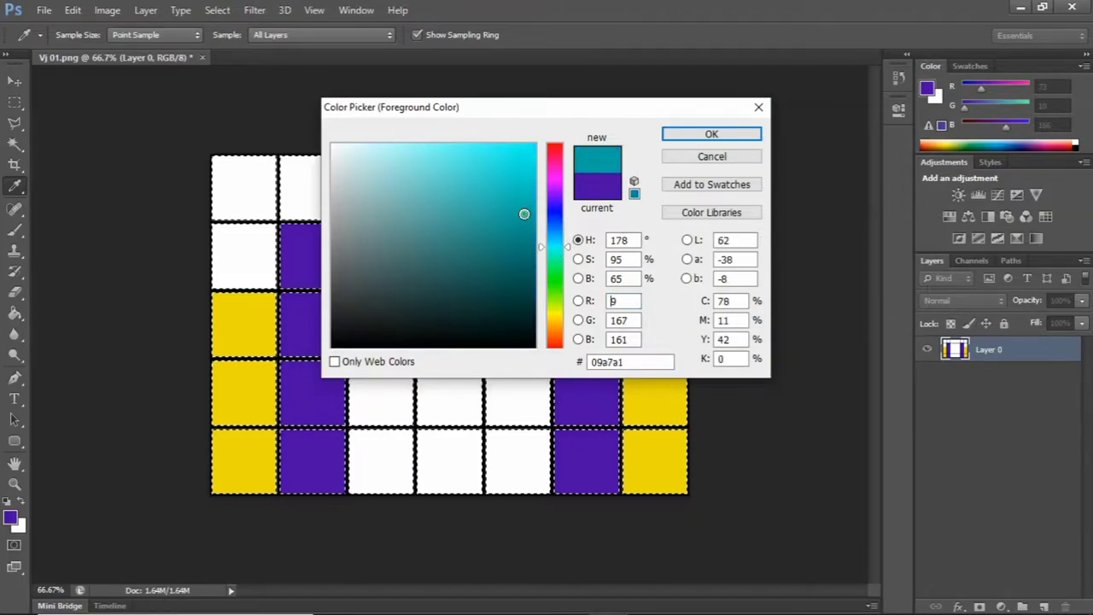
{"action": "left_click", "coordinate": [517, 145]}
{"action": "left_click", "coordinate": [708, 135]}
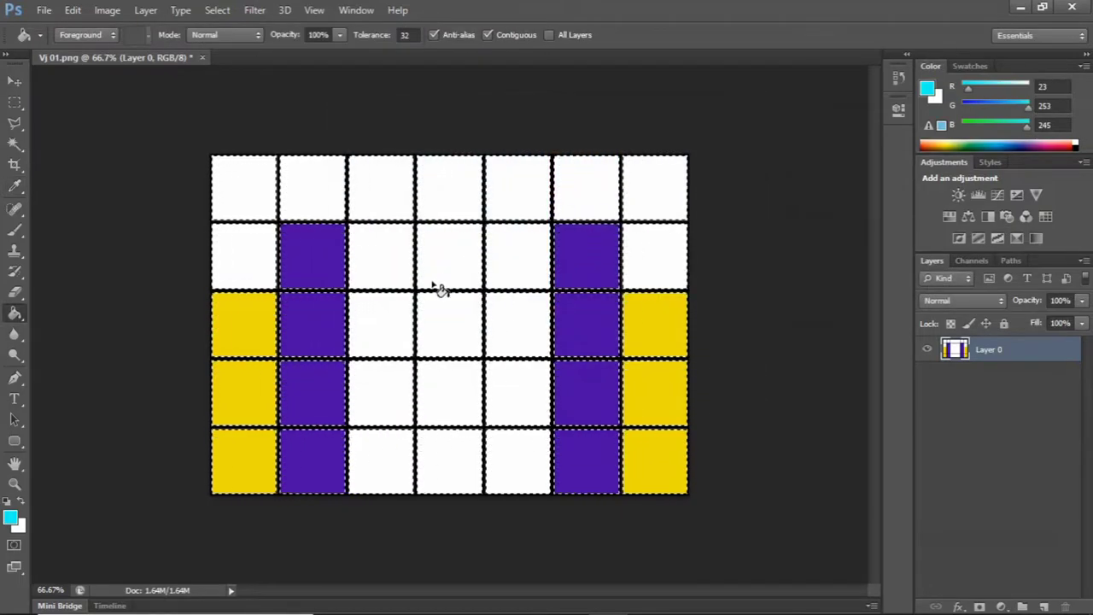
{"action": "left_click", "coordinate": [386, 453]}
{"action": "left_click", "coordinate": [383, 405]}
{"action": "left_click", "coordinate": [388, 323]}
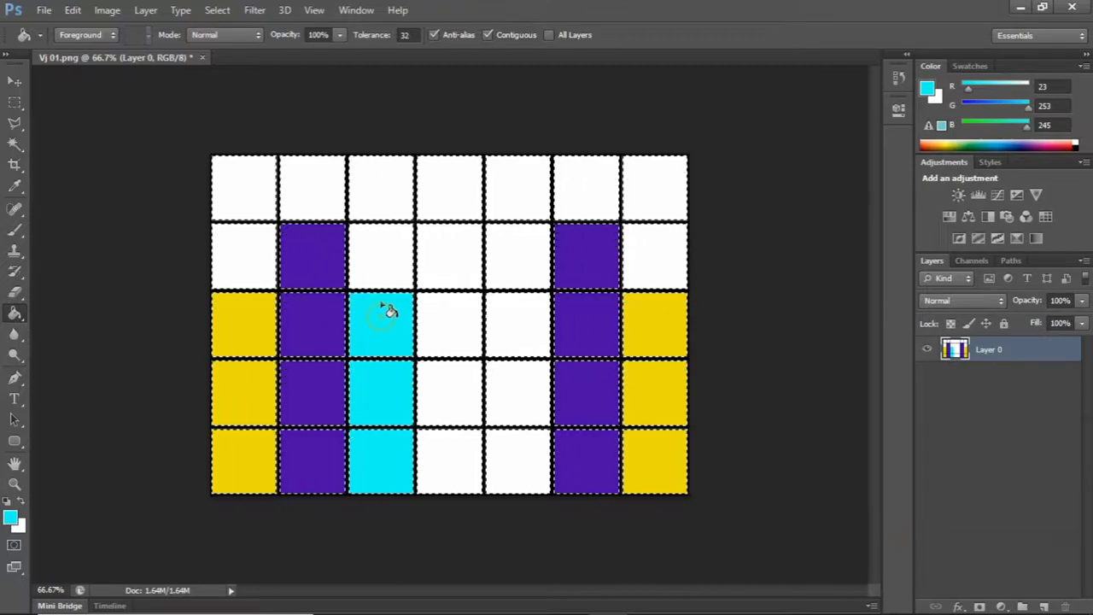
{"action": "left_click", "coordinate": [380, 265]}
{"action": "left_click", "coordinate": [384, 183]}
{"action": "left_click", "coordinate": [444, 190]}
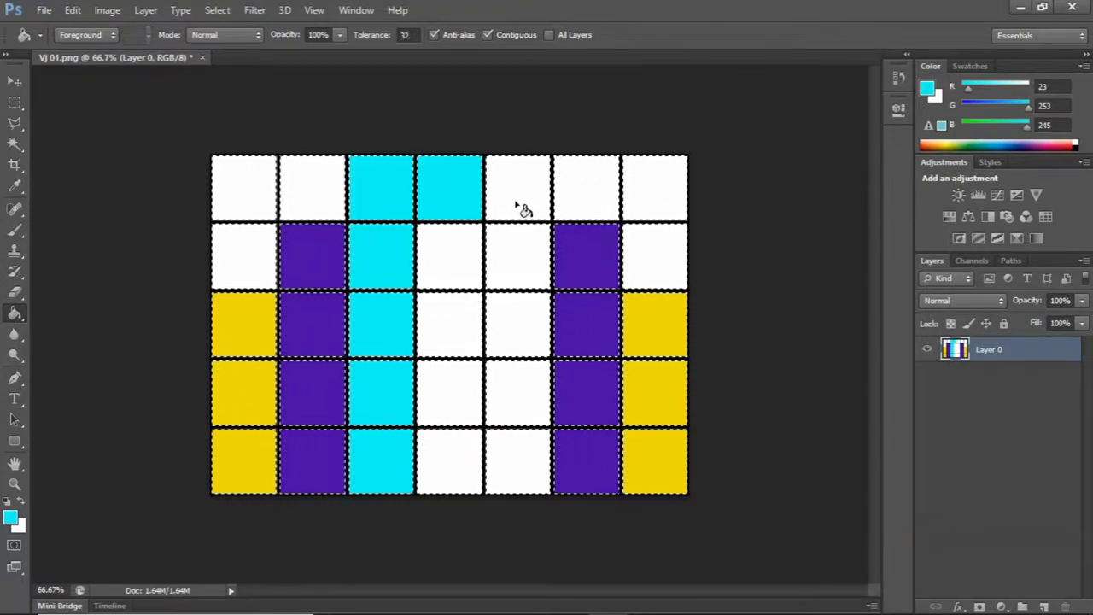
{"action": "left_click", "coordinate": [517, 205]}
Step: Fill the remaining squares of columns four and five cyan
{"action": "left_click", "coordinate": [517, 257]}
{"action": "left_click", "coordinate": [458, 251]}
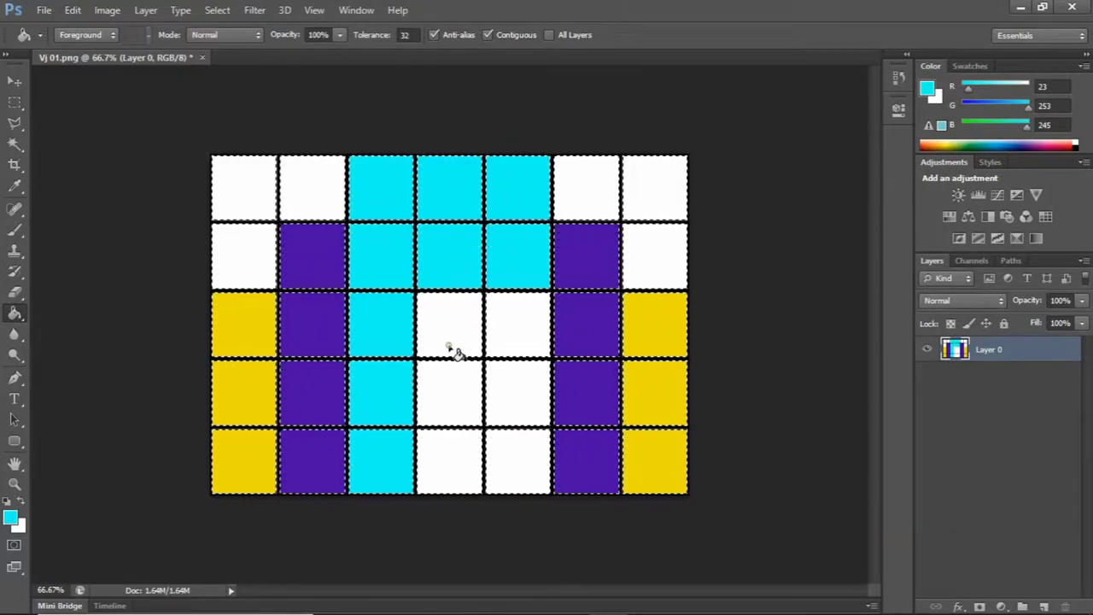
{"action": "left_click", "coordinate": [453, 345]}
{"action": "left_click", "coordinate": [461, 384]}
{"action": "left_click", "coordinate": [491, 382]}
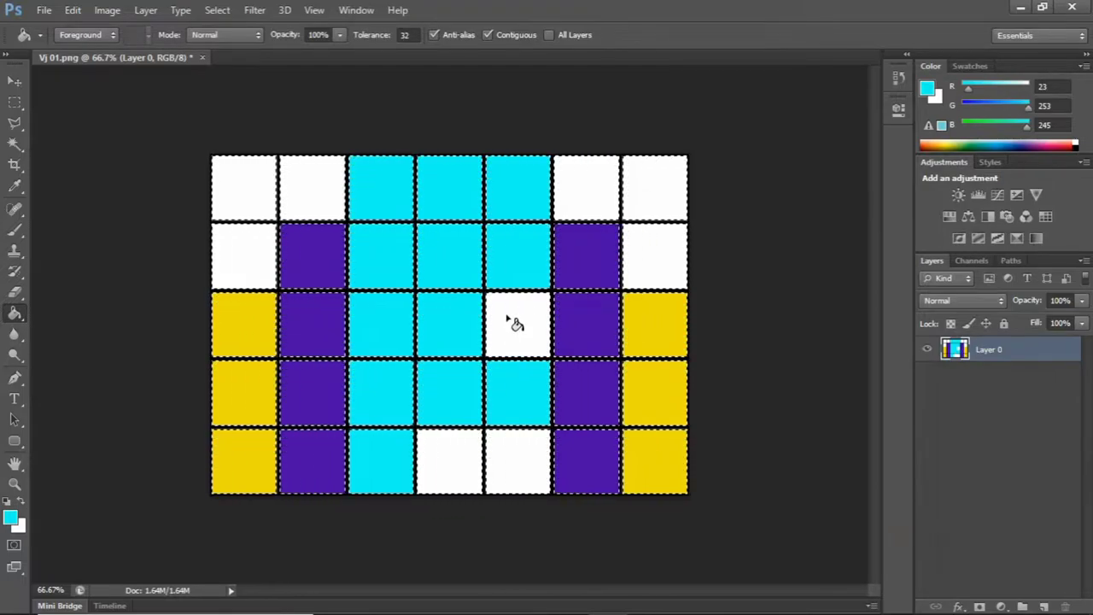
{"action": "left_click", "coordinate": [512, 318]}
{"action": "left_click", "coordinate": [436, 451]}
Step: Fill the last grid cell cyan and save the image as Vj 01 PNG, replacing the old file
{"action": "left_click", "coordinate": [507, 458]}
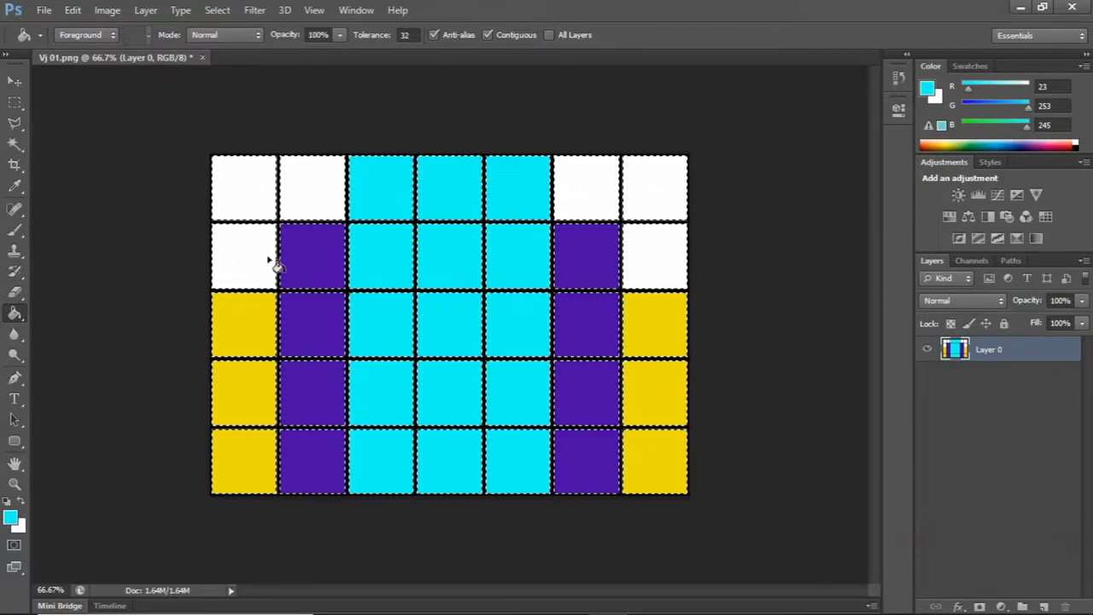
{"action": "left_click", "coordinate": [44, 9]}
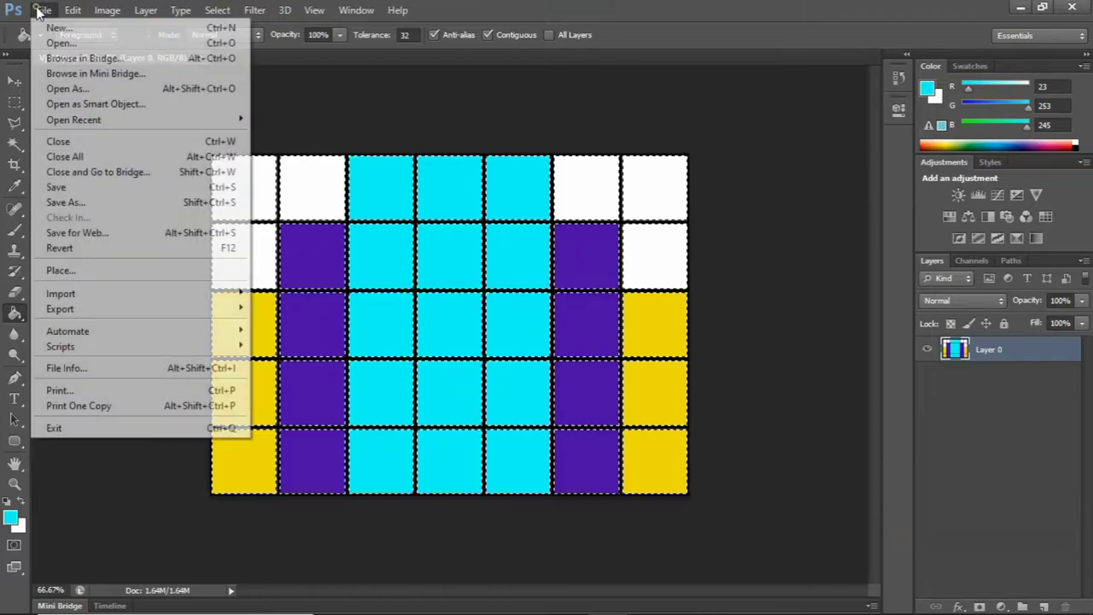
{"action": "left_click", "coordinate": [77, 202]}
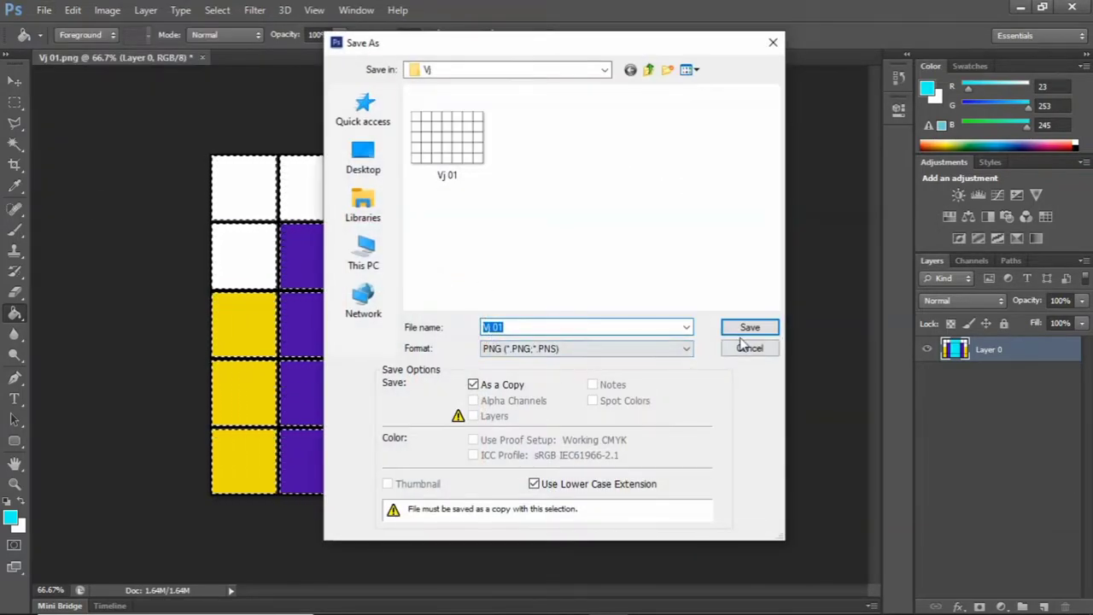
{"action": "left_click", "coordinate": [748, 330]}
{"action": "left_click", "coordinate": [507, 247]}
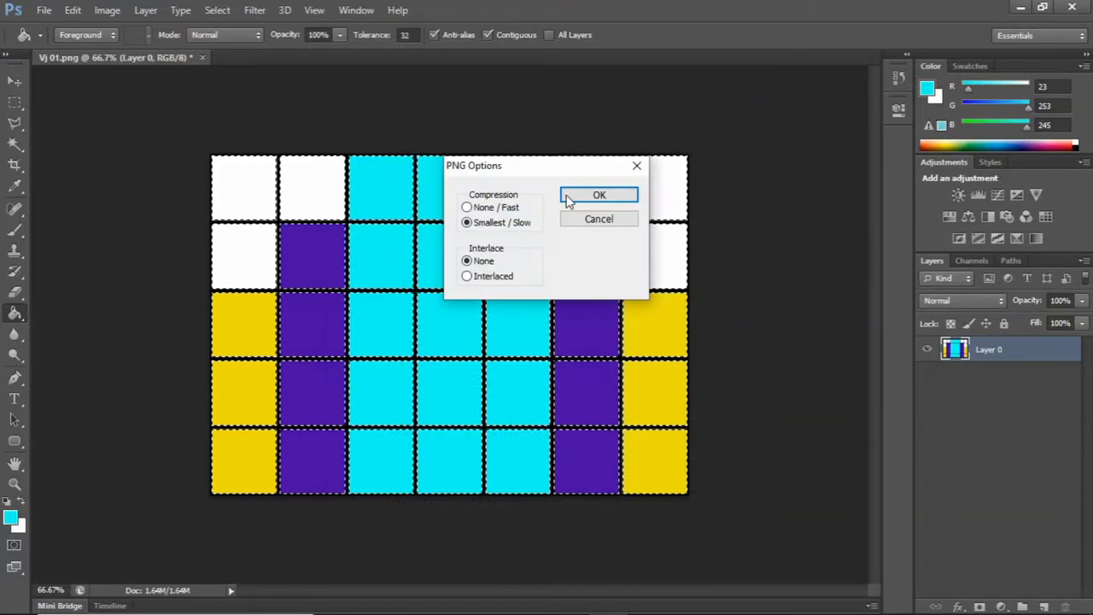
{"action": "left_click", "coordinate": [593, 196]}
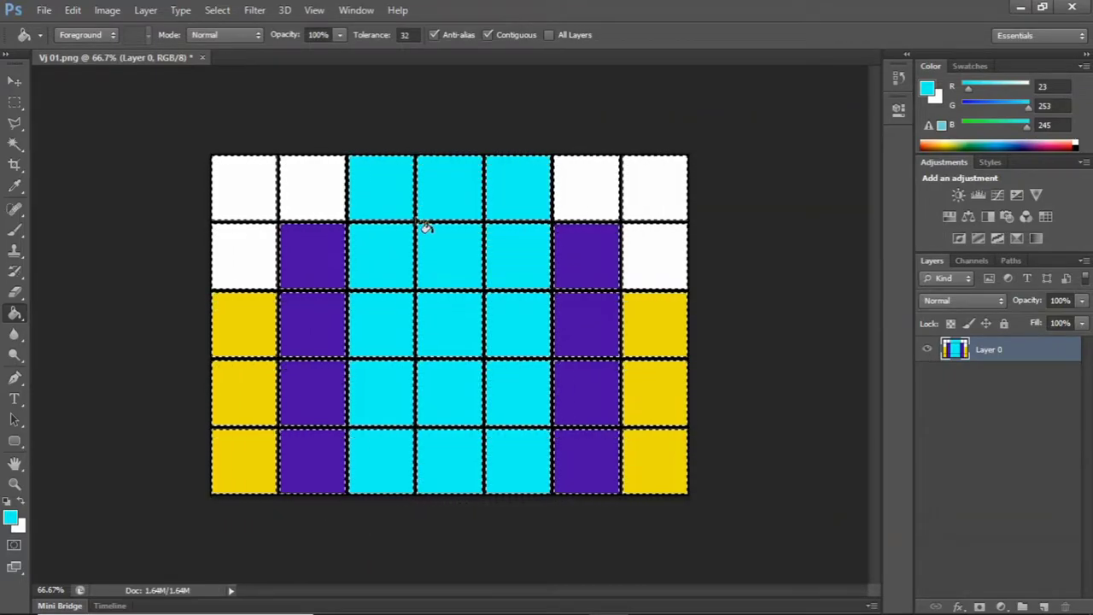
Step: Close the Vj 01 document without saving changes
{"action": "left_click", "coordinate": [203, 58]}
{"action": "left_click", "coordinate": [546, 245]}
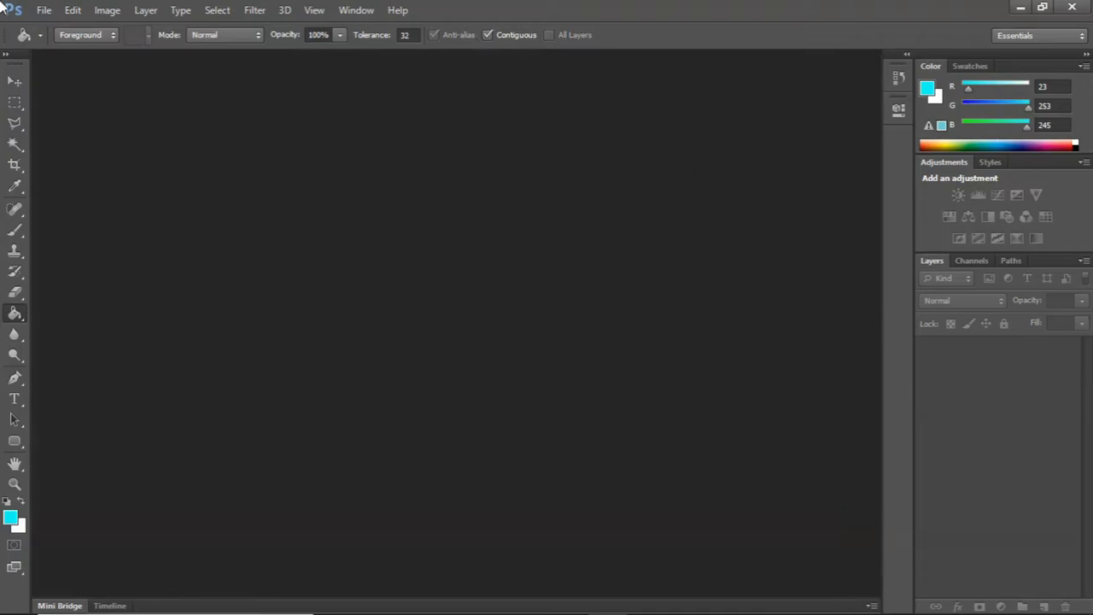
{"action": "left_click", "coordinate": [44, 12]}
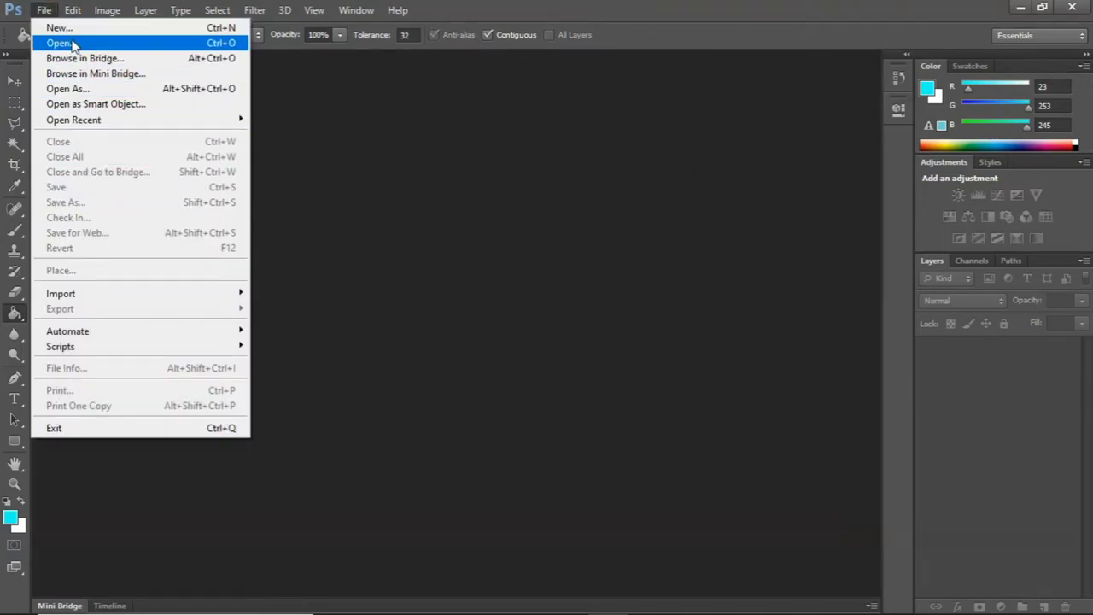
Step: Reopen Vj 01.png from the Vj folder
{"action": "left_click", "coordinate": [71, 43]}
{"action": "left_click", "coordinate": [452, 158]}
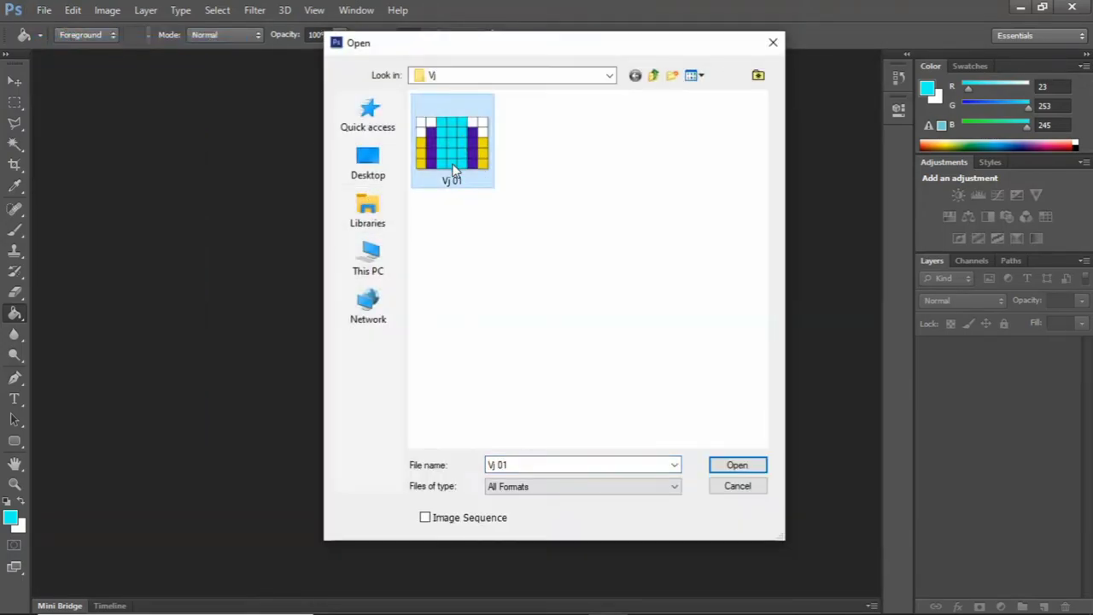
{"action": "double_click", "coordinate": [457, 169]}
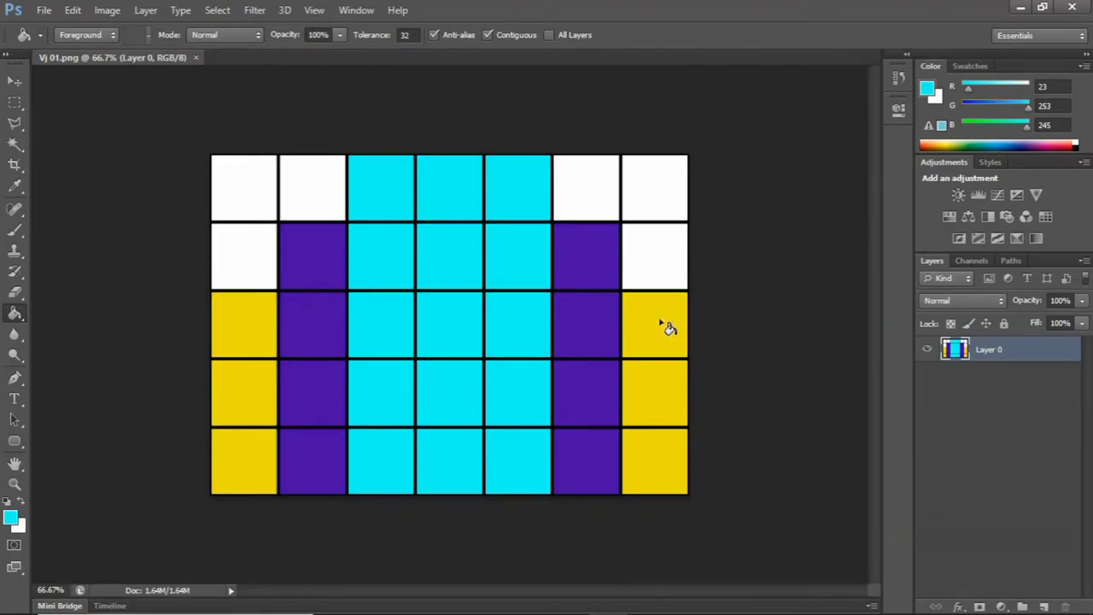
Step: Zoom in on the grid's left black border, stepping through 300%, 800% and 1600%
{"action": "left_click", "coordinate": [13, 487]}
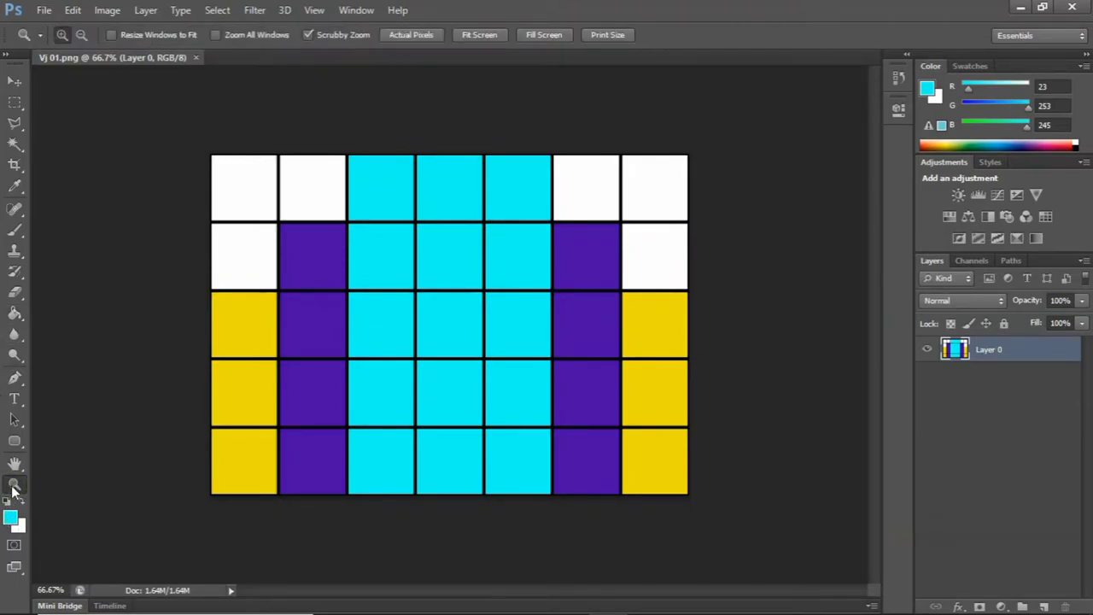
{"action": "left_click", "coordinate": [215, 286]}
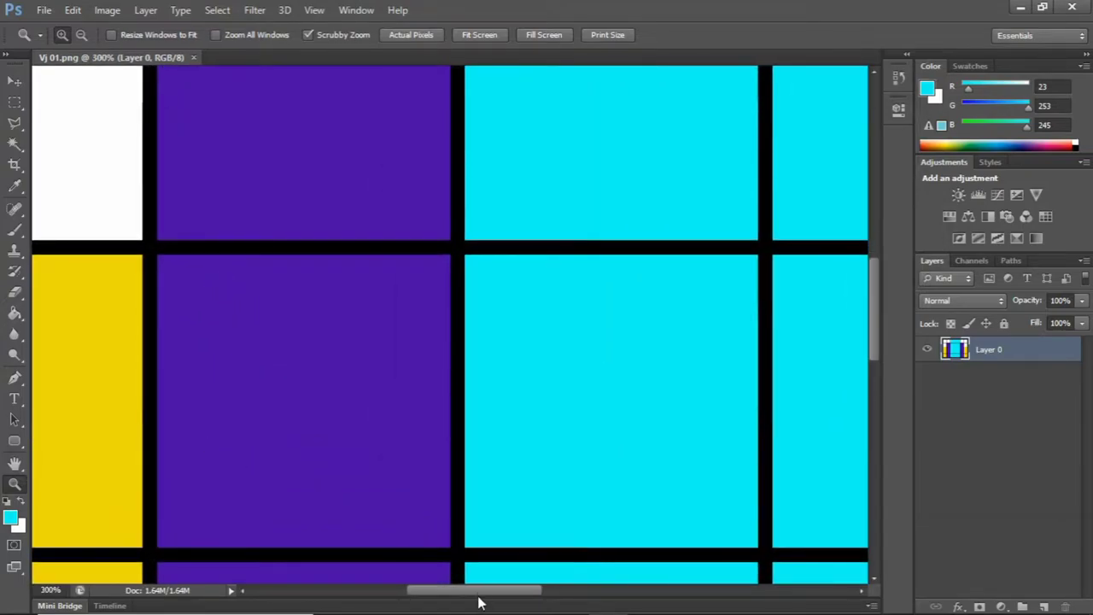
{"action": "left_click_drag", "start_coordinate": [478, 597], "coordinate": [382, 224]}
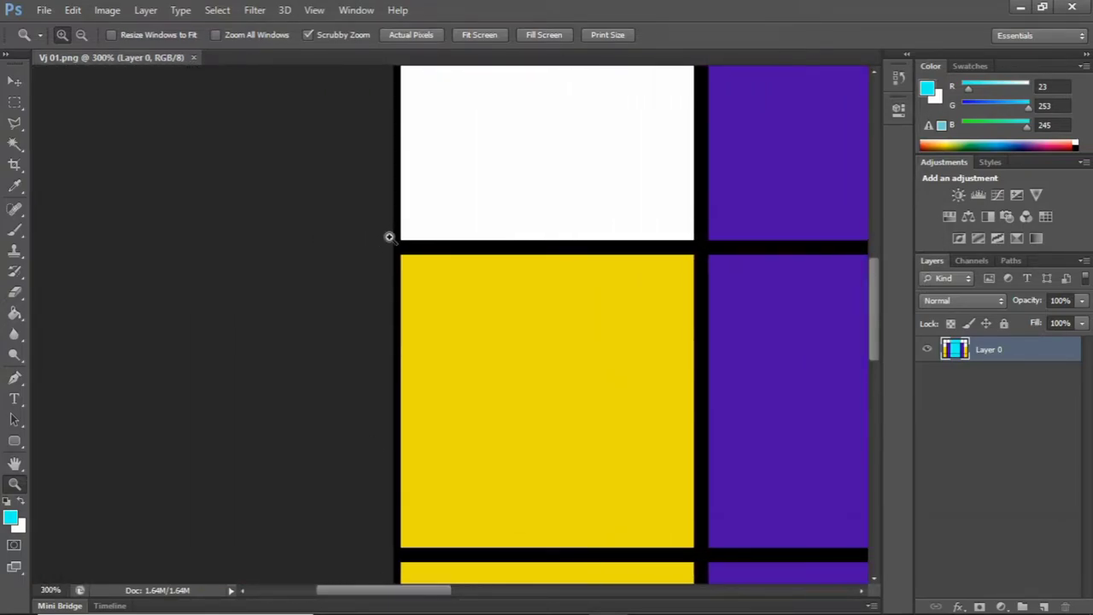
{"action": "left_click", "coordinate": [401, 245]}
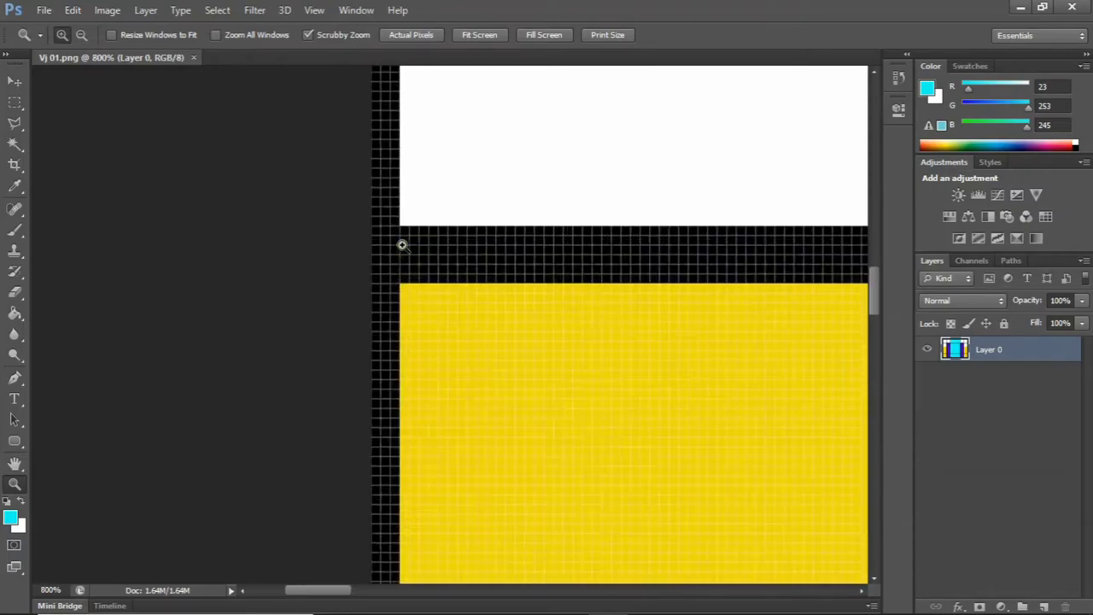
{"action": "left_click", "coordinate": [401, 245]}
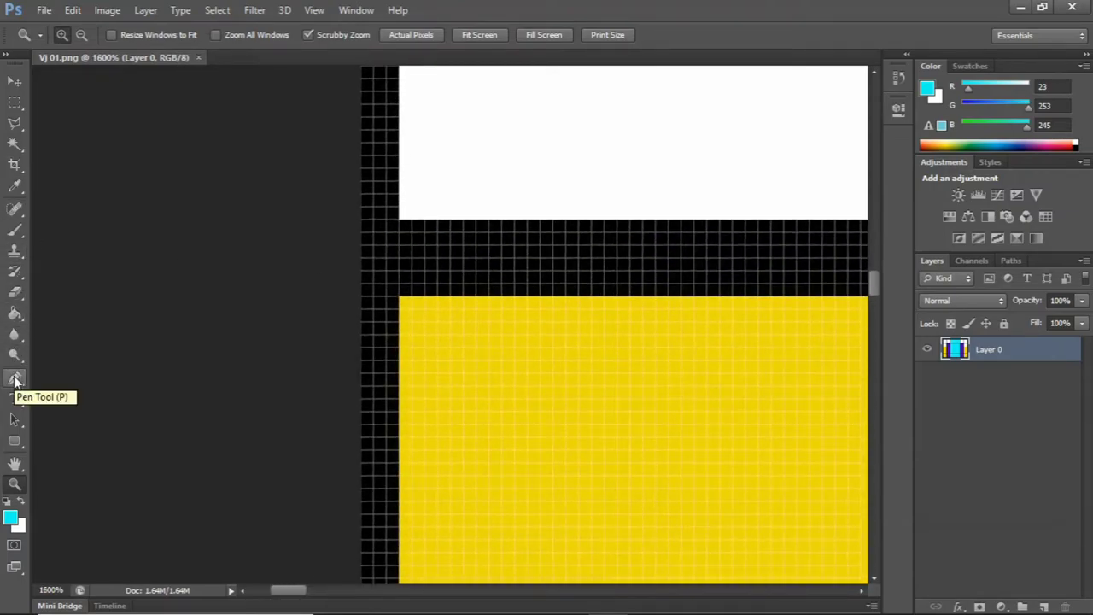
Step: Begin a red Pen shape outline at the grid's left edge, running along the black band
{"action": "left_click", "coordinate": [15, 380]}
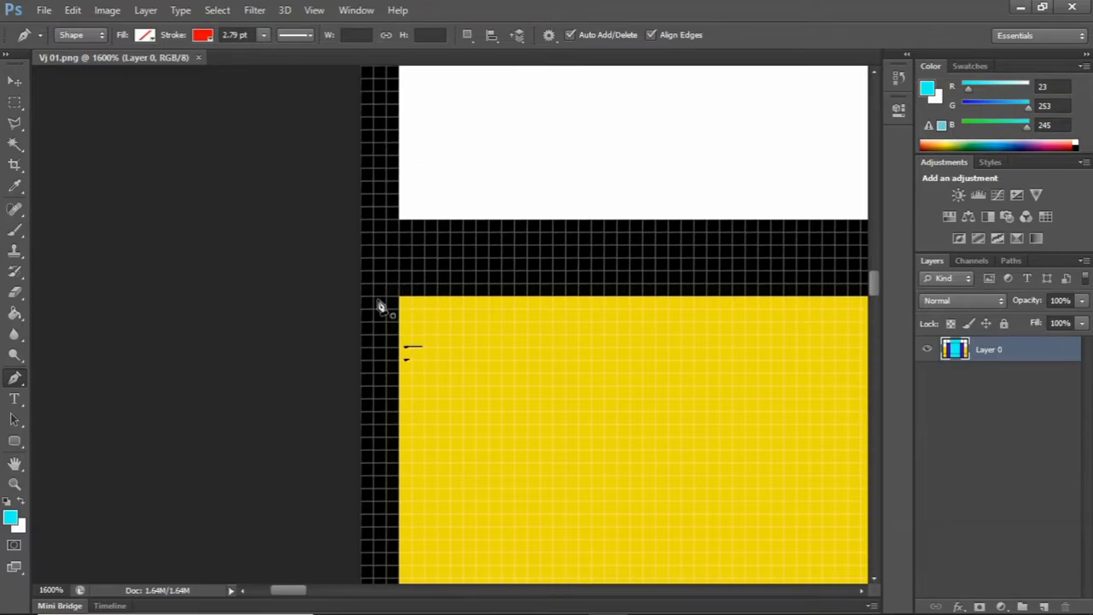
{"action": "left_click", "coordinate": [361, 223]}
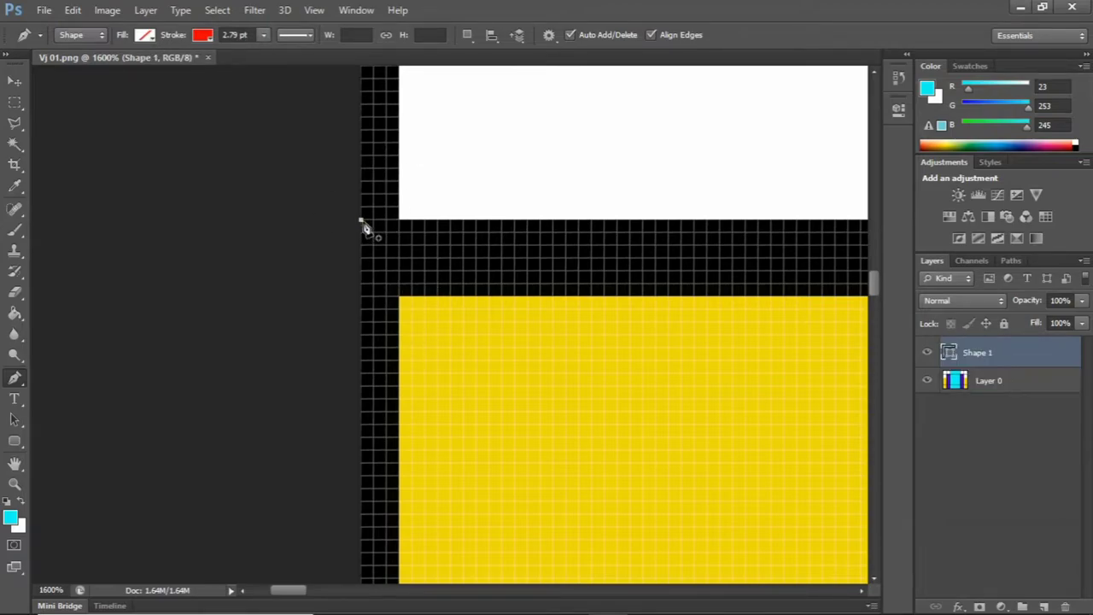
{"action": "left_click_drag", "start_coordinate": [294, 595], "coordinate": [364, 603]}
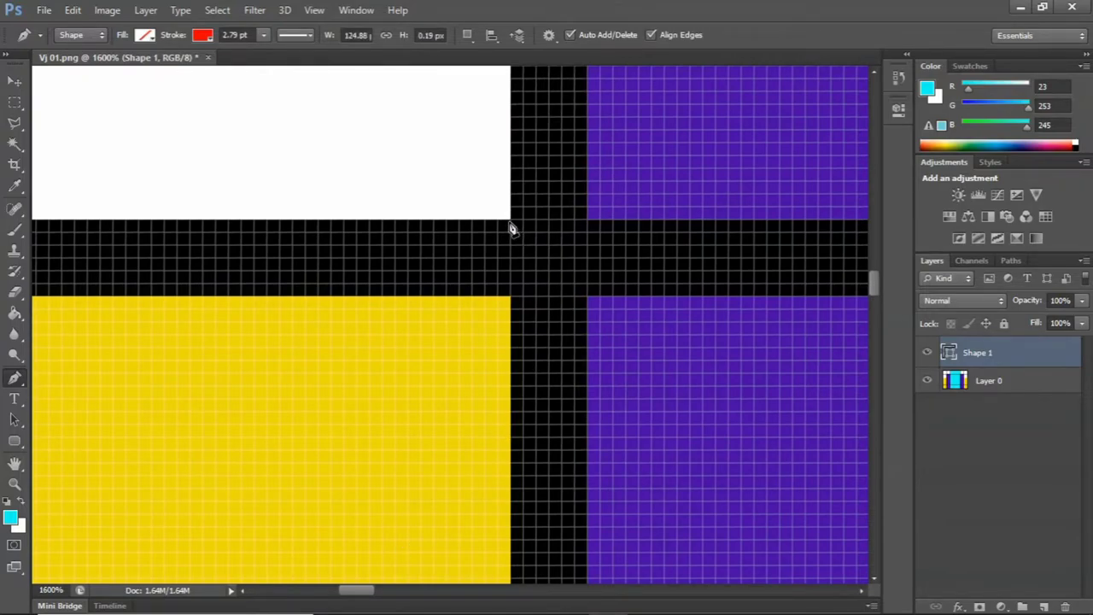
{"action": "left_click", "coordinate": [512, 228]}
{"action": "left_click_drag", "start_coordinate": [876, 286], "coordinate": [841, 102]}
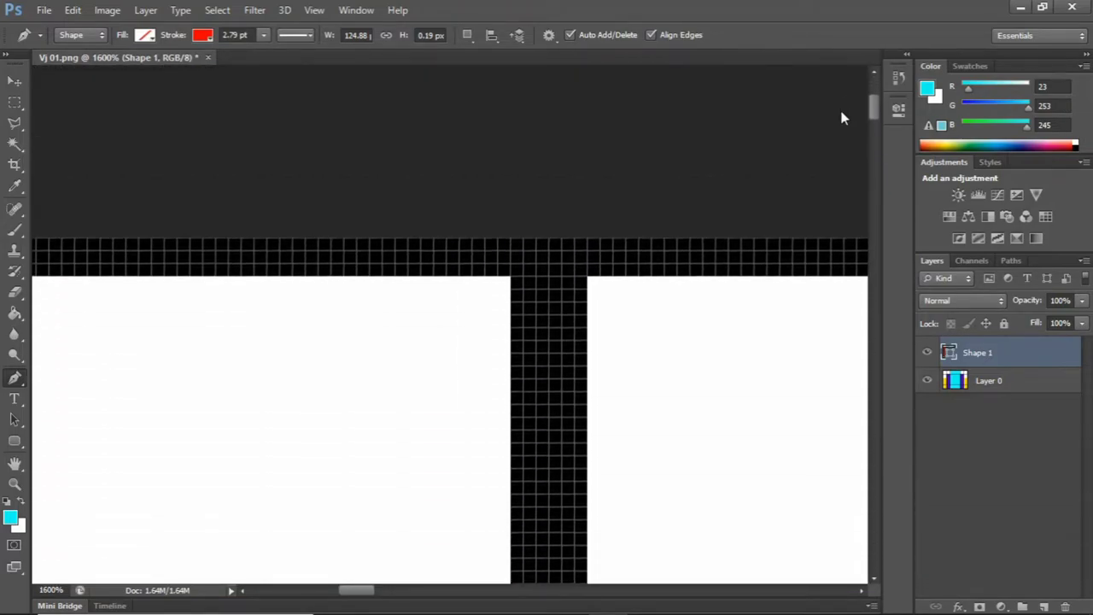
{"action": "left_click_drag", "start_coordinate": [841, 102], "coordinate": [822, 203]}
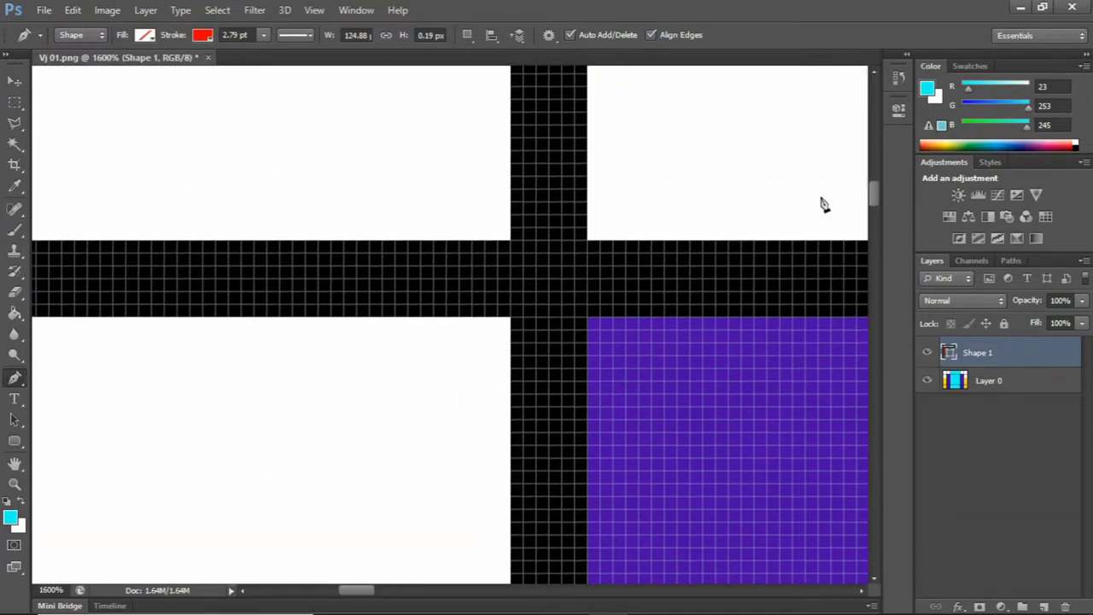
Step: Step the outline down a black column, along the next band, then back up
{"action": "left_click", "coordinate": [512, 242]}
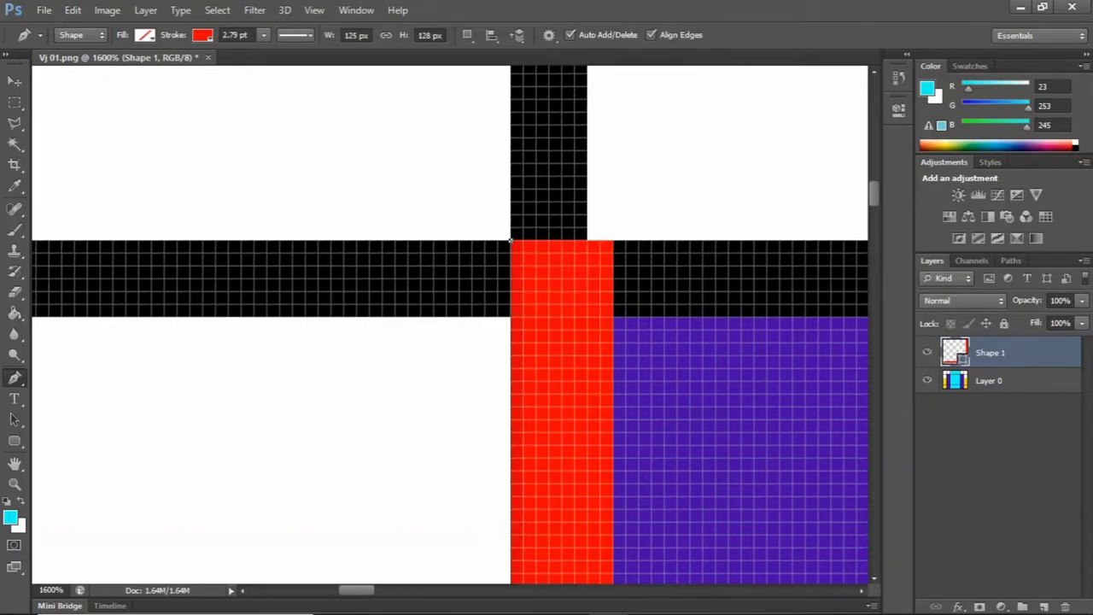
{"action": "left_click_drag", "start_coordinate": [359, 590], "coordinate": [437, 590]}
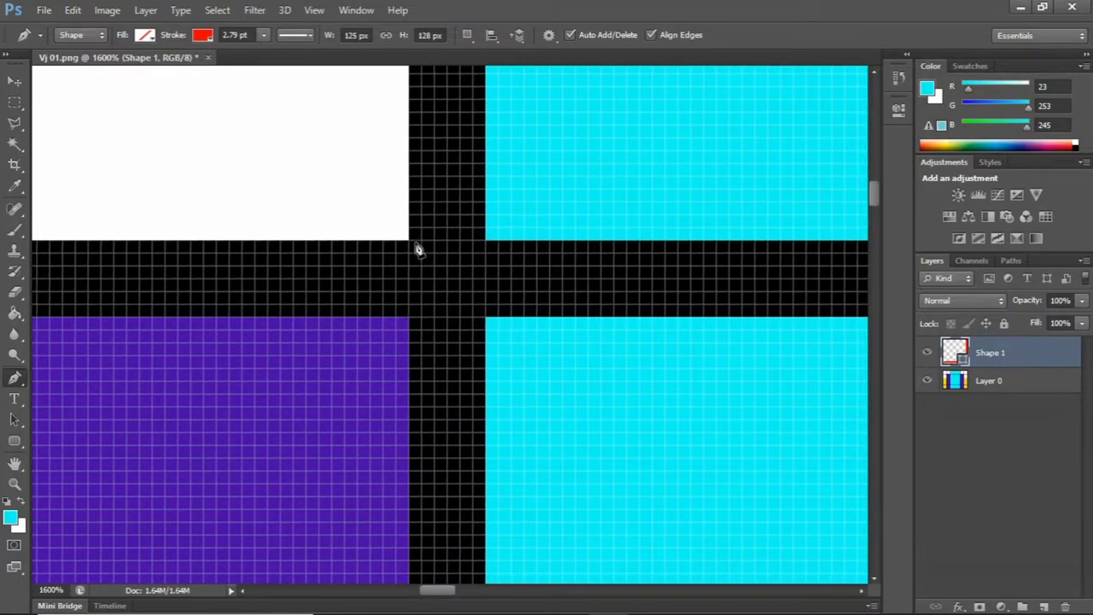
{"action": "left_click", "coordinate": [409, 249]}
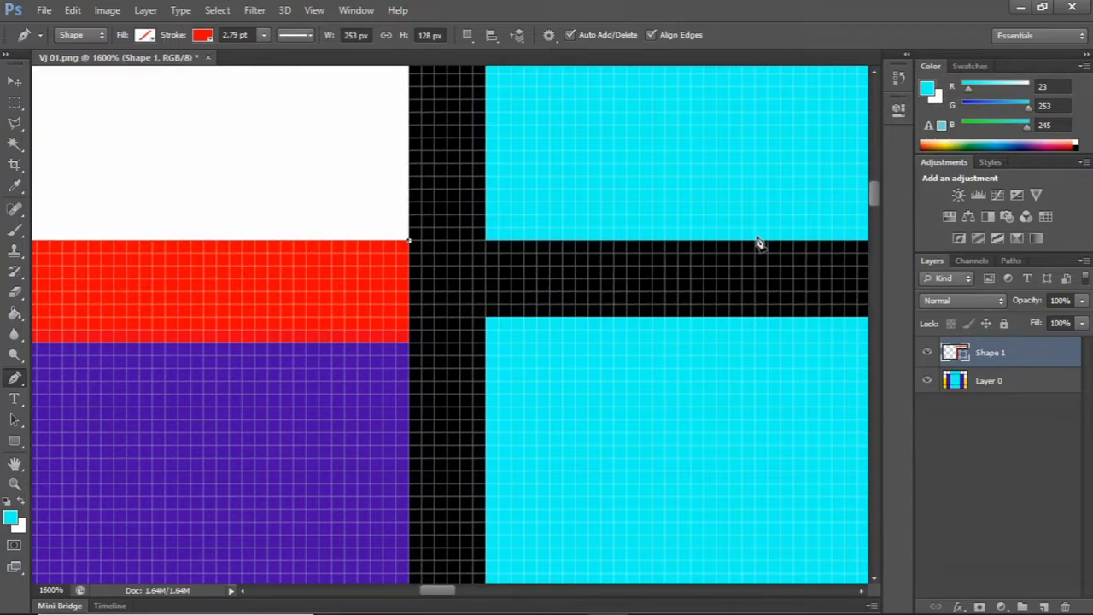
{"action": "left_click_drag", "start_coordinate": [874, 194], "coordinate": [872, 102]}
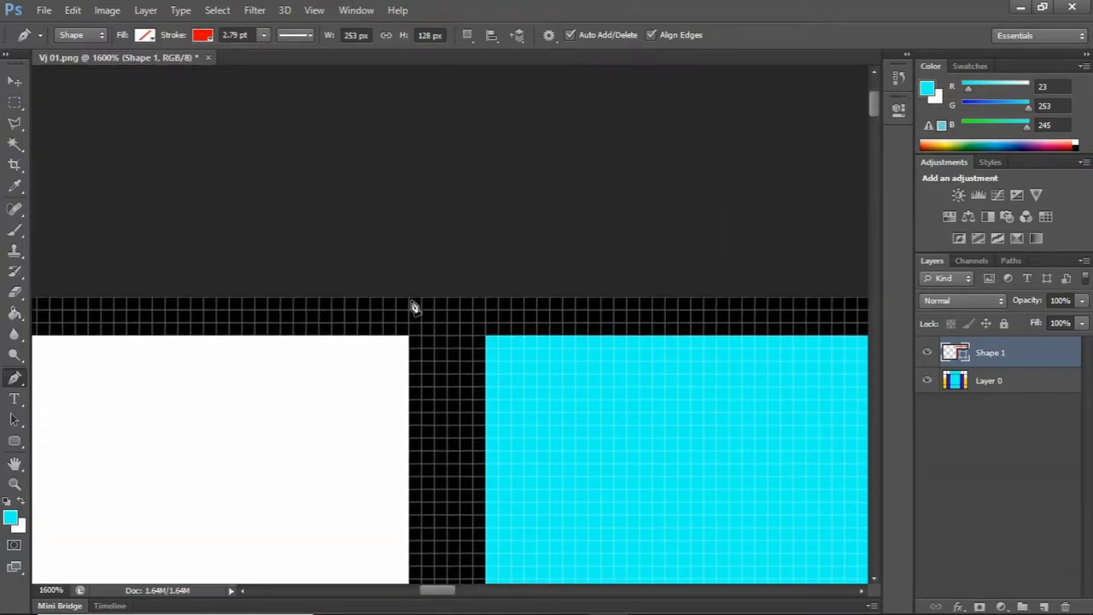
{"action": "left_click", "coordinate": [410, 300]}
{"action": "left_click_drag", "start_coordinate": [441, 592], "coordinate": [675, 574]}
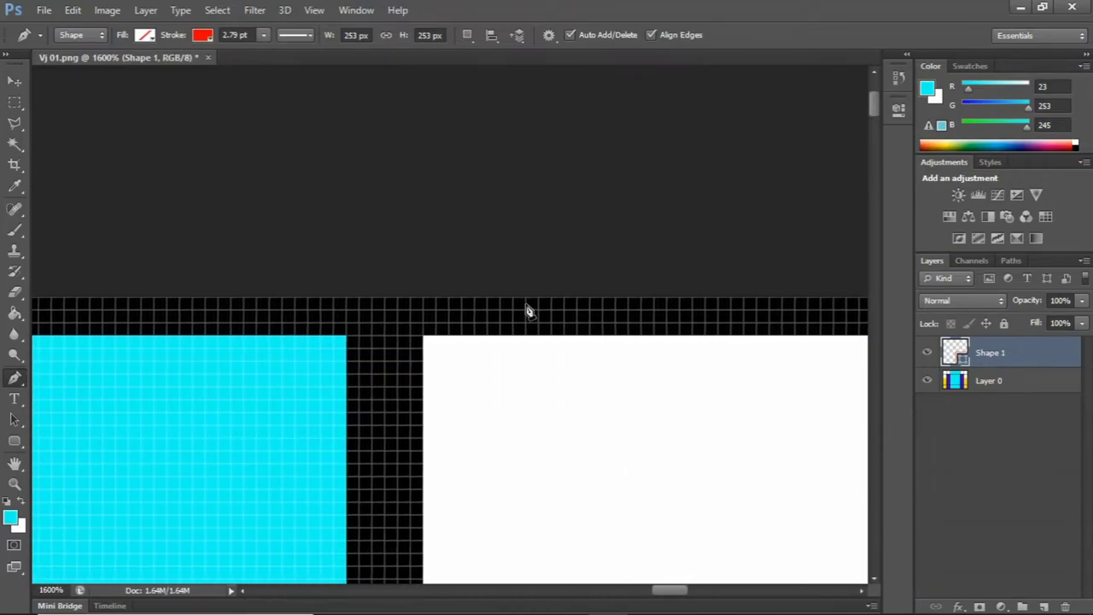
Step: Extend the outline along the top band, down the next column and across the following band
{"action": "left_click", "coordinate": [422, 300]}
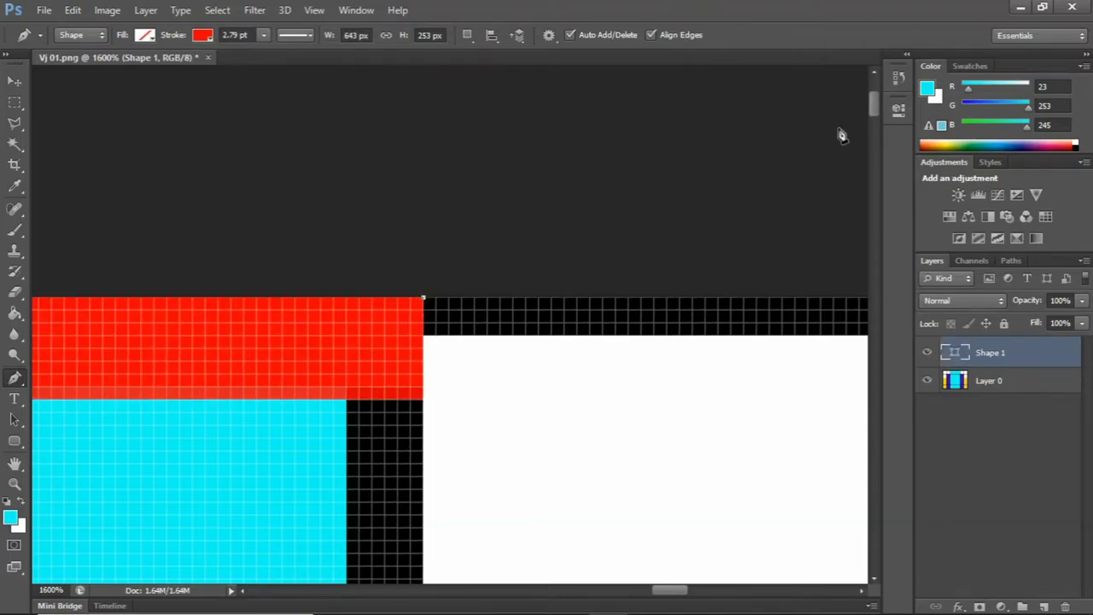
{"action": "left_click_drag", "start_coordinate": [873, 103], "coordinate": [895, 191]}
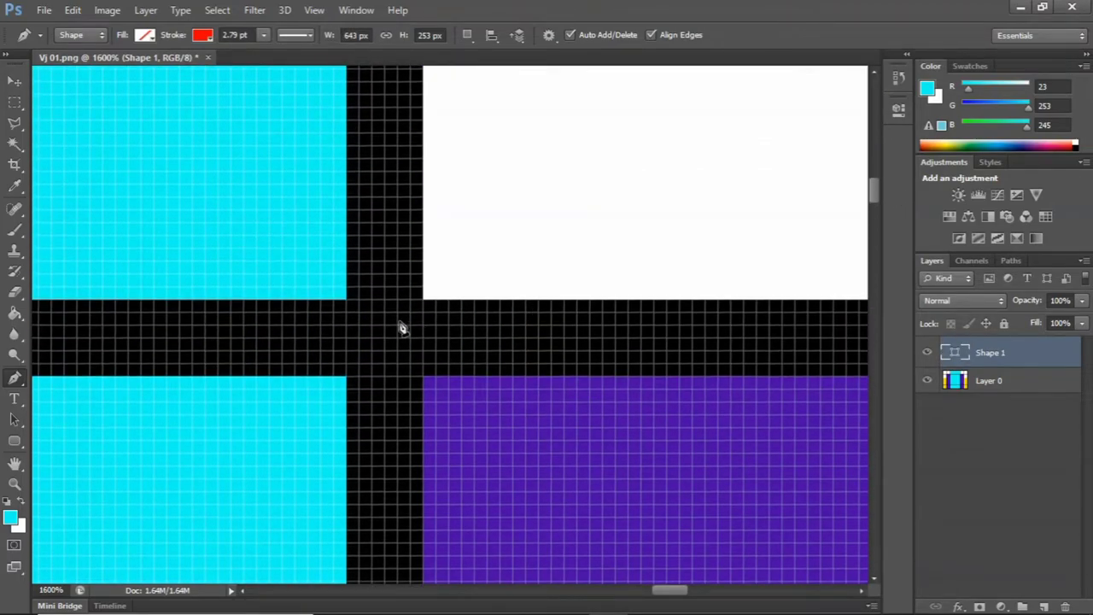
{"action": "left_click", "coordinate": [422, 300]}
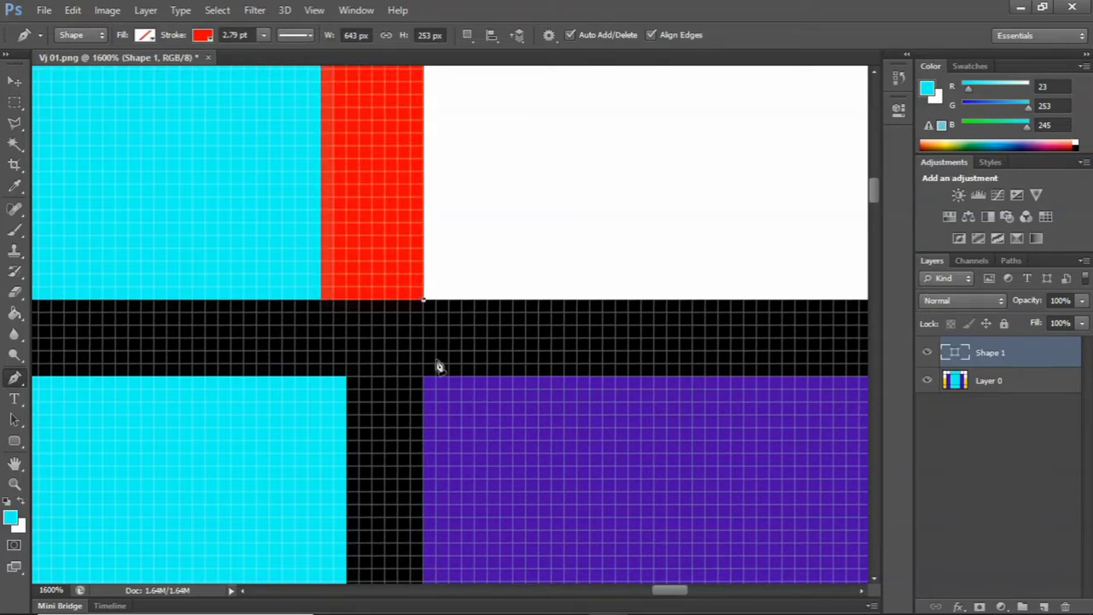
{"action": "left_click_drag", "start_coordinate": [667, 589], "coordinate": [736, 589]}
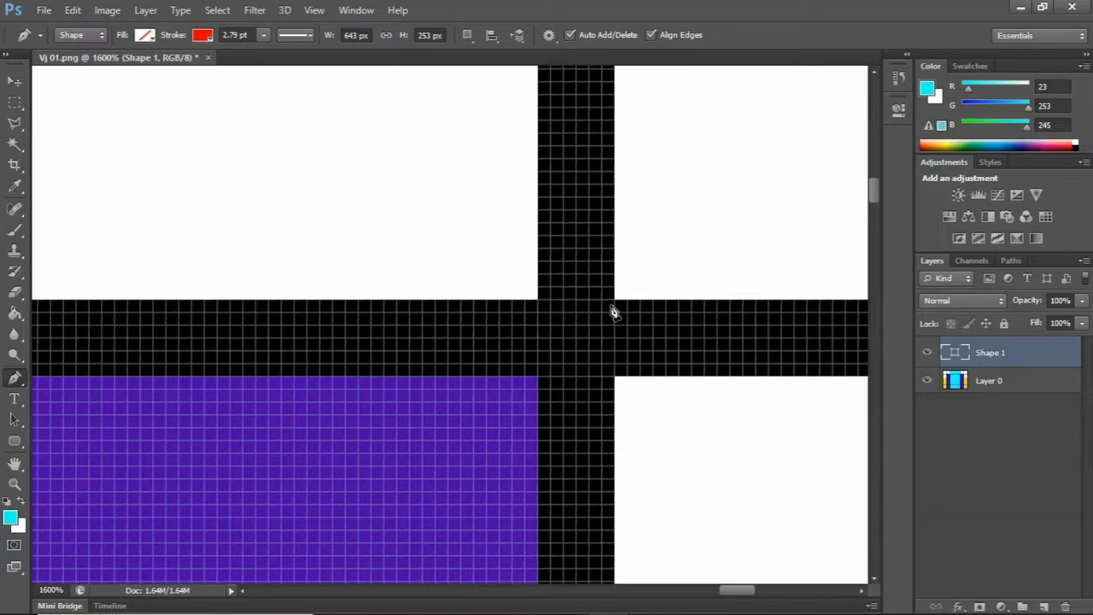
{"action": "left_click", "coordinate": [614, 301]}
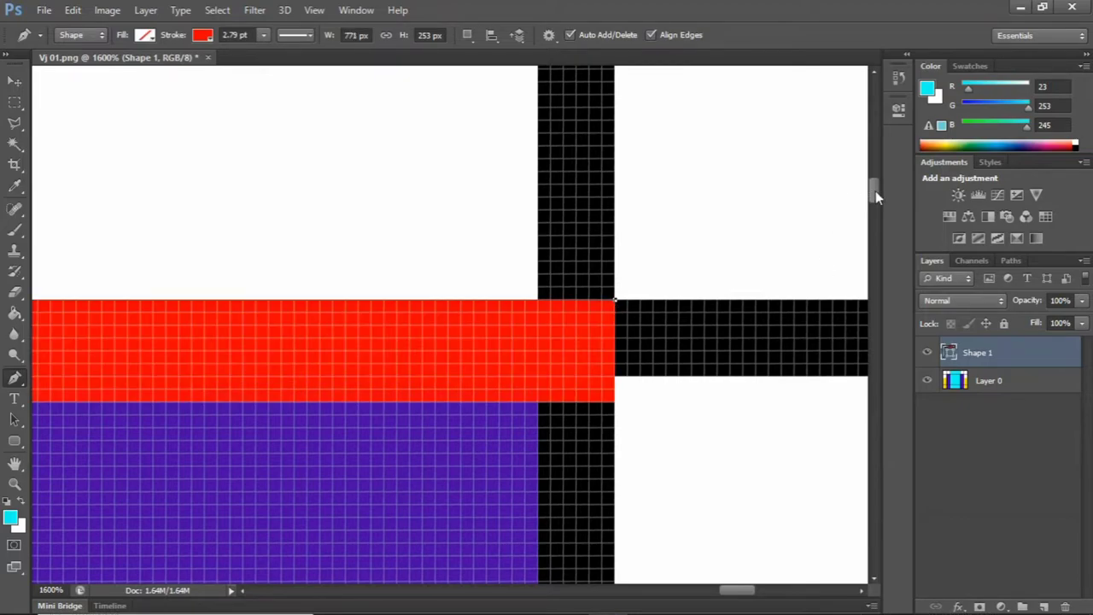
{"action": "mouse_move", "coordinate": [875, 190]}
{"action": "left_mouse_down"}
{"action": "mouse_move", "coordinate": [879, 382]}
{"action": "mouse_move", "coordinate": [886, 258]}
{"action": "mouse_move", "coordinate": [886, 286]}
{"action": "left_mouse_up"}
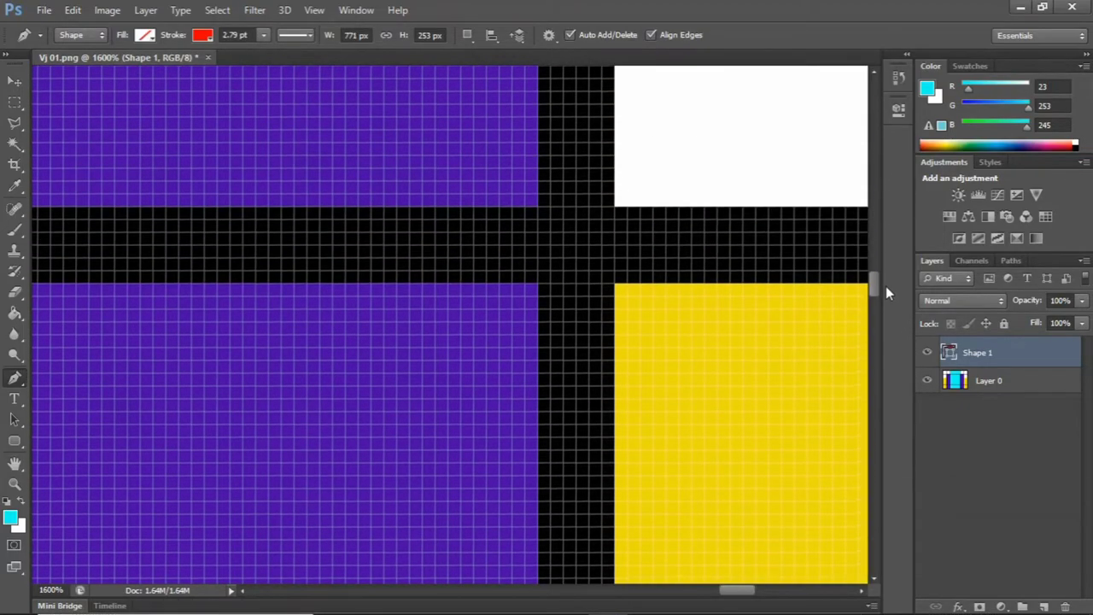
{"action": "scroll", "coordinate": [668, 324], "scroll_direction": "up", "scroll_amount": 2}
Step: Add the right-edge, bottom-right and bottom-left corners and close the path at its start
{"action": "left_click", "coordinate": [613, 328]}
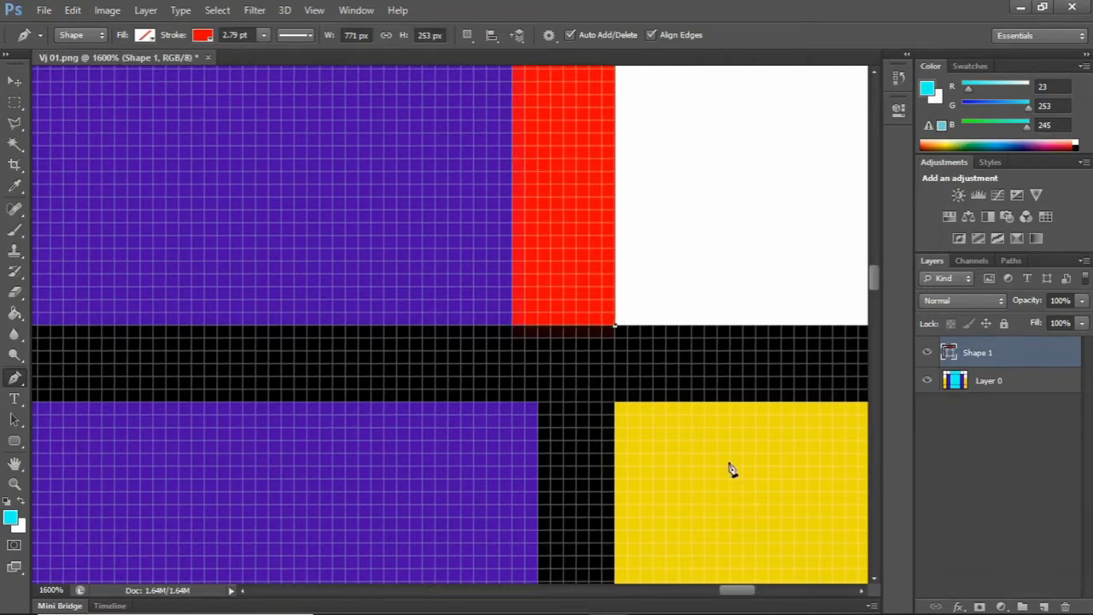
{"action": "left_click_drag", "start_coordinate": [737, 594], "coordinate": [815, 599]}
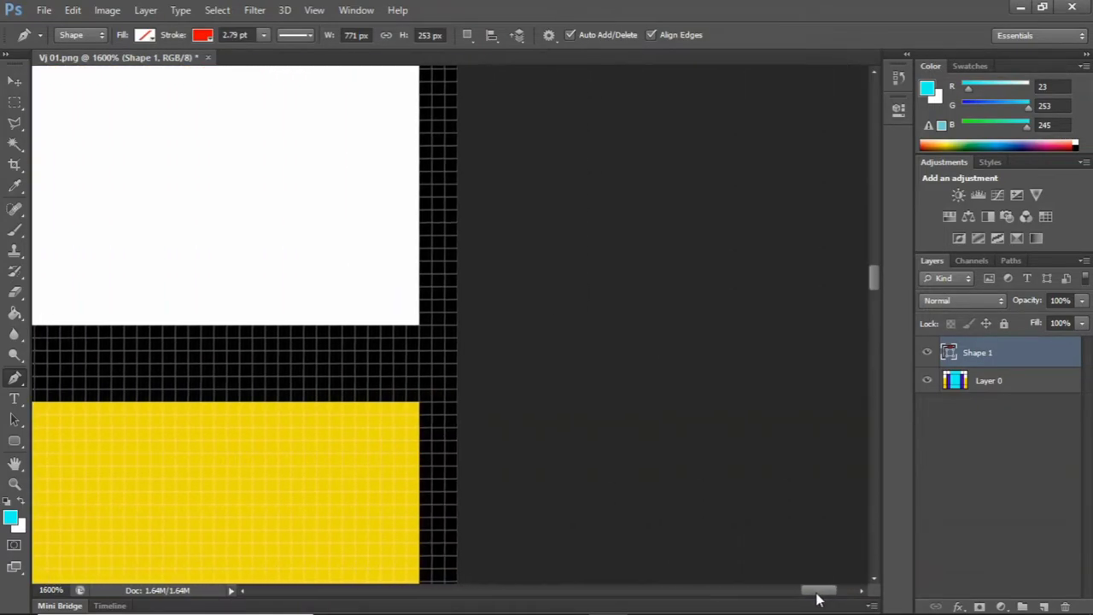
{"action": "left_click", "coordinate": [456, 331]}
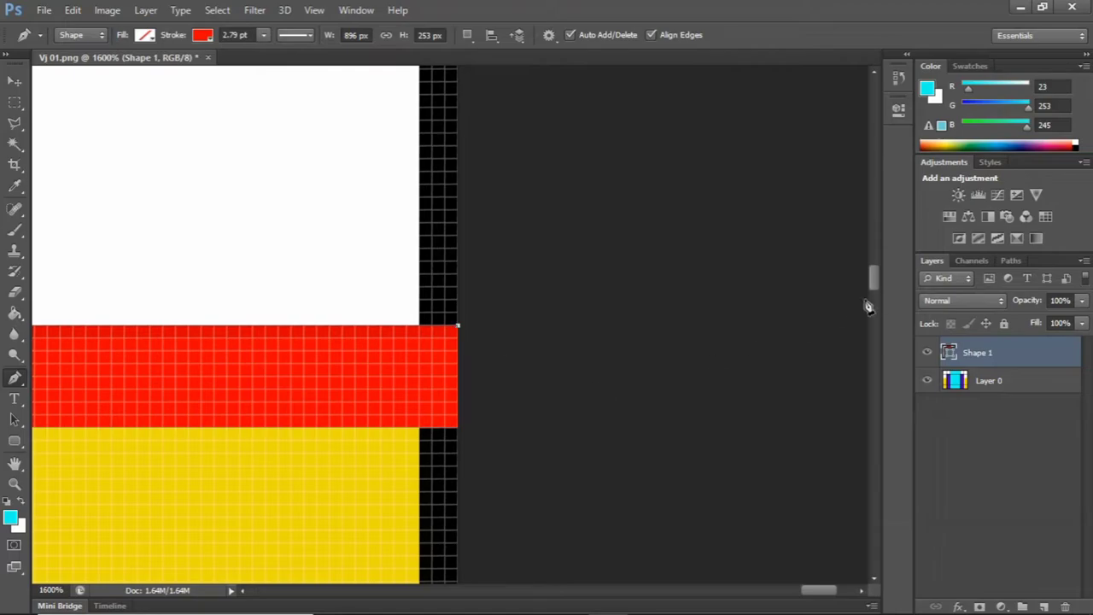
{"action": "mouse_move", "coordinate": [872, 280]}
{"action": "left_mouse_down"}
{"action": "mouse_move", "coordinate": [884, 319]}
{"action": "mouse_move", "coordinate": [886, 474]}
{"action": "mouse_move", "coordinate": [865, 557]}
{"action": "left_mouse_up"}
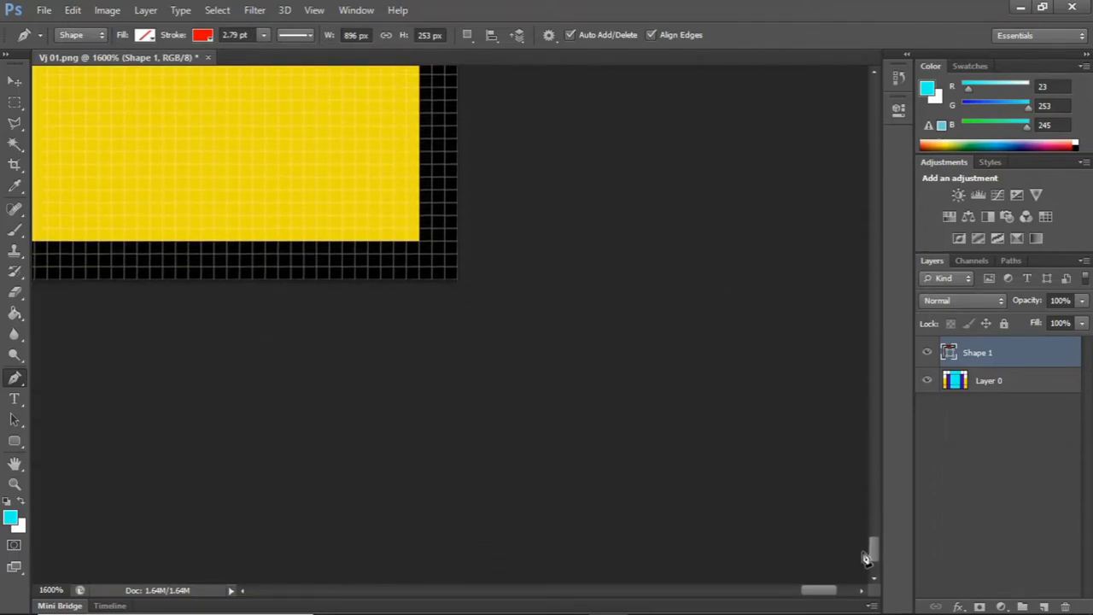
{"action": "left_click", "coordinate": [457, 280]}
{"action": "left_click_drag", "start_coordinate": [810, 595], "coordinate": [276, 575]}
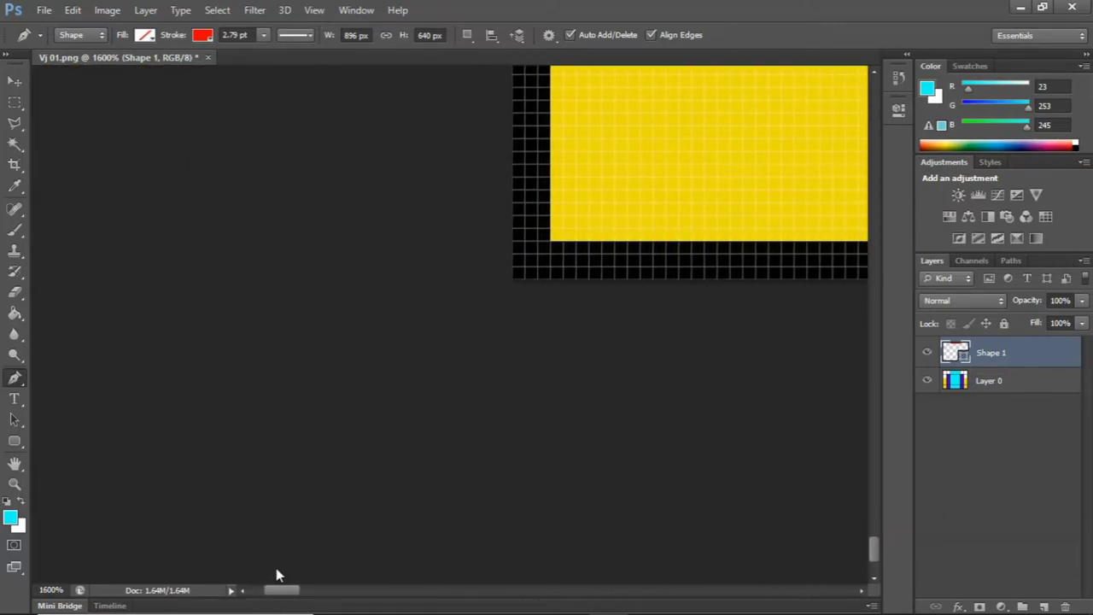
{"action": "left_click", "coordinate": [513, 280]}
{"action": "mouse_move", "coordinate": [873, 544]}
{"action": "left_mouse_down"}
{"action": "mouse_move", "coordinate": [872, 210]}
{"action": "mouse_move", "coordinate": [885, 292]}
{"action": "left_mouse_up"}
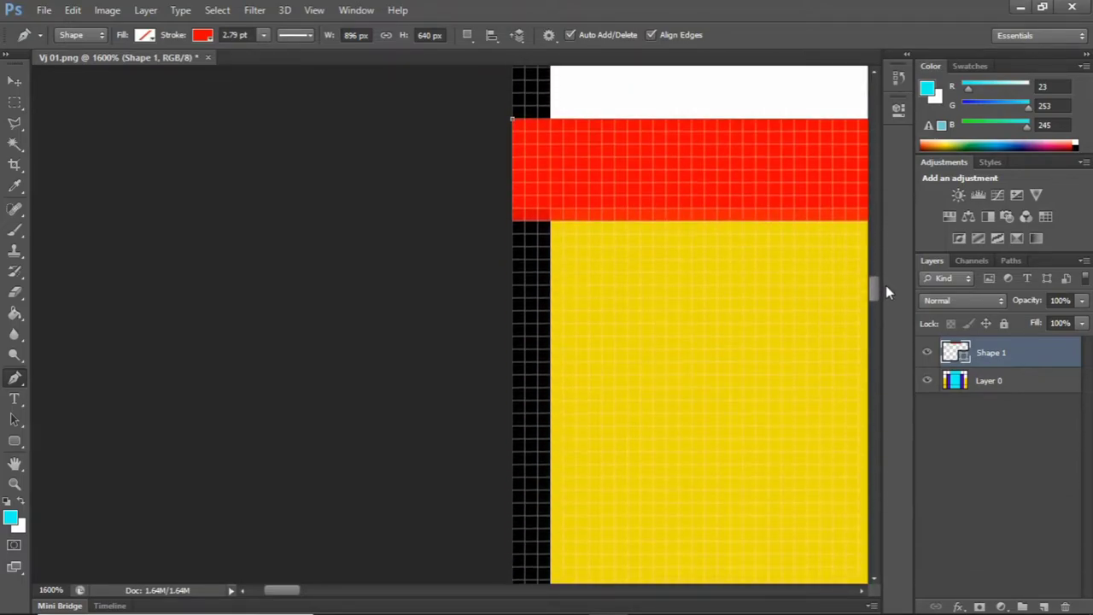
{"action": "left_click", "coordinate": [513, 123]}
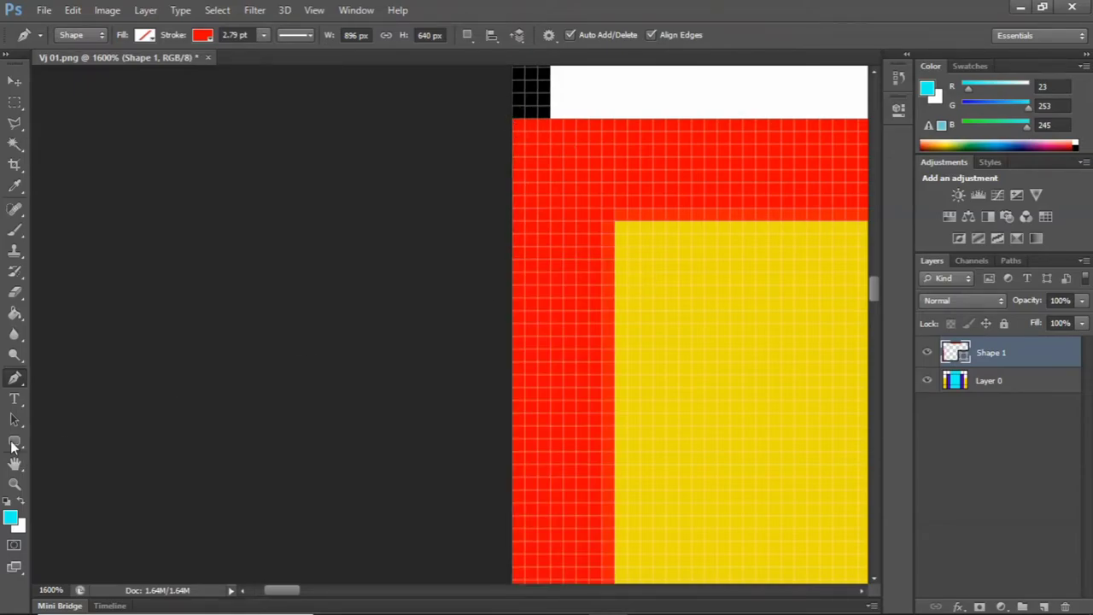
{"action": "left_click", "coordinate": [14, 484]}
Step: Show the image at actual pixels, zoom out, and hide Layer 0 so only the outline shows
{"action": "right_click", "coordinate": [636, 289]}
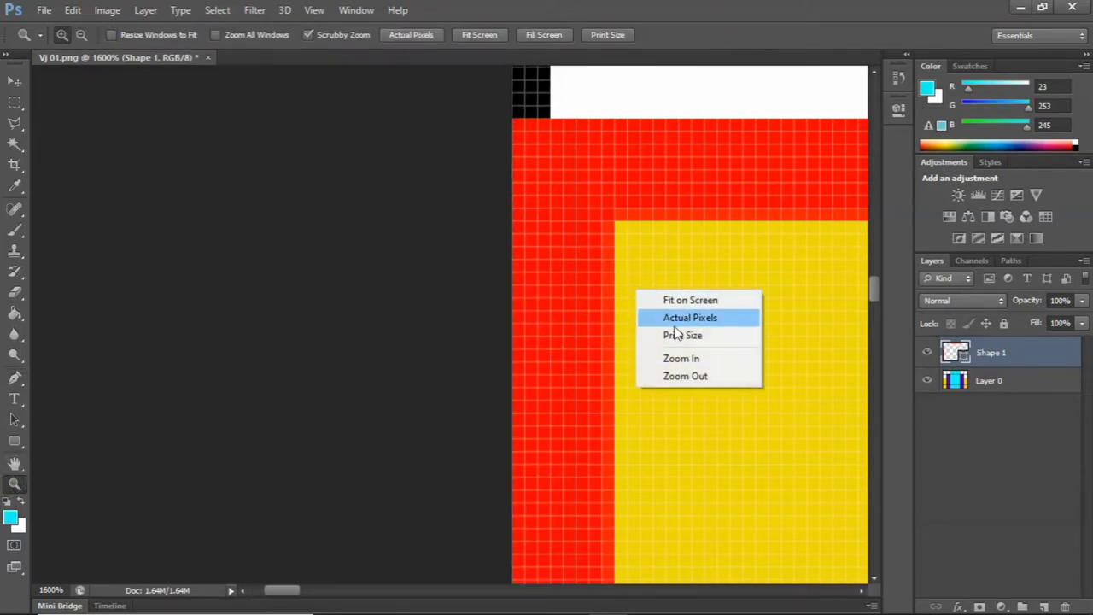
{"action": "left_click", "coordinate": [688, 378]}
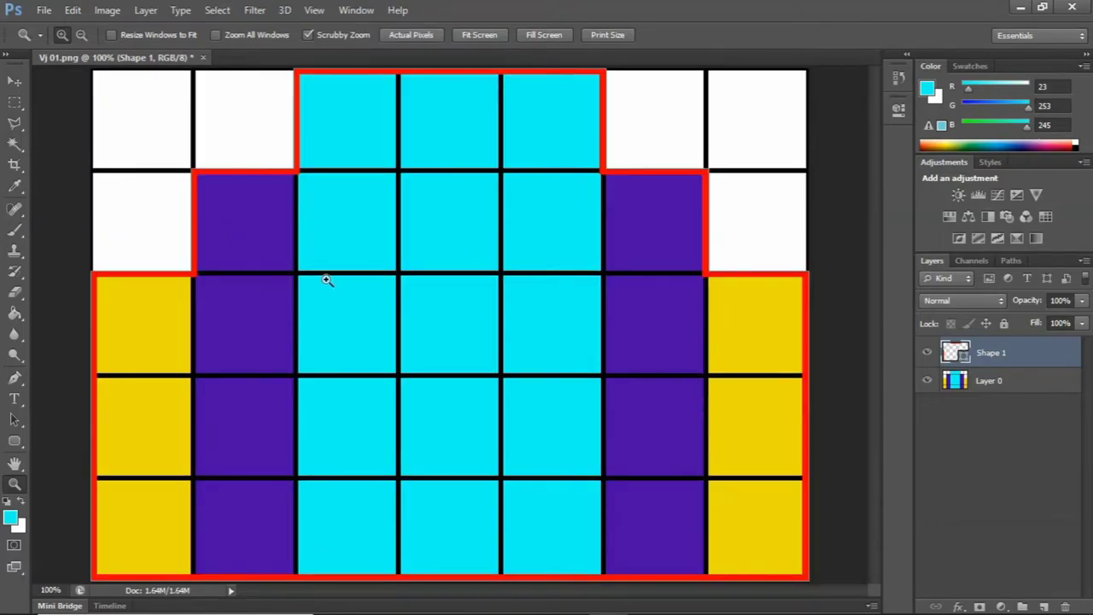
{"action": "right_click", "coordinate": [522, 318]}
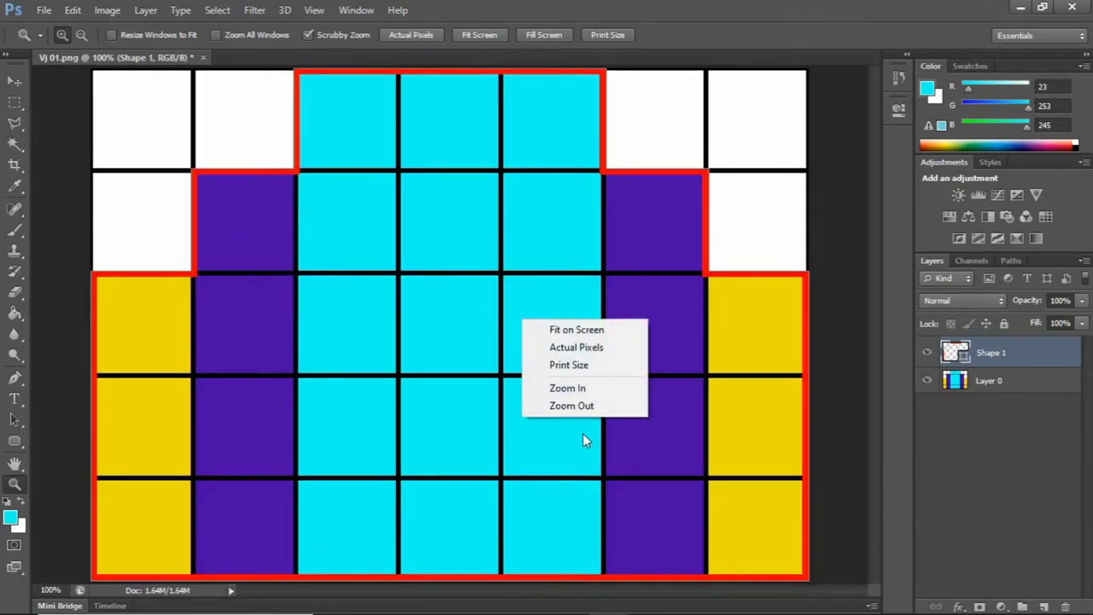
{"action": "left_click", "coordinate": [572, 402]}
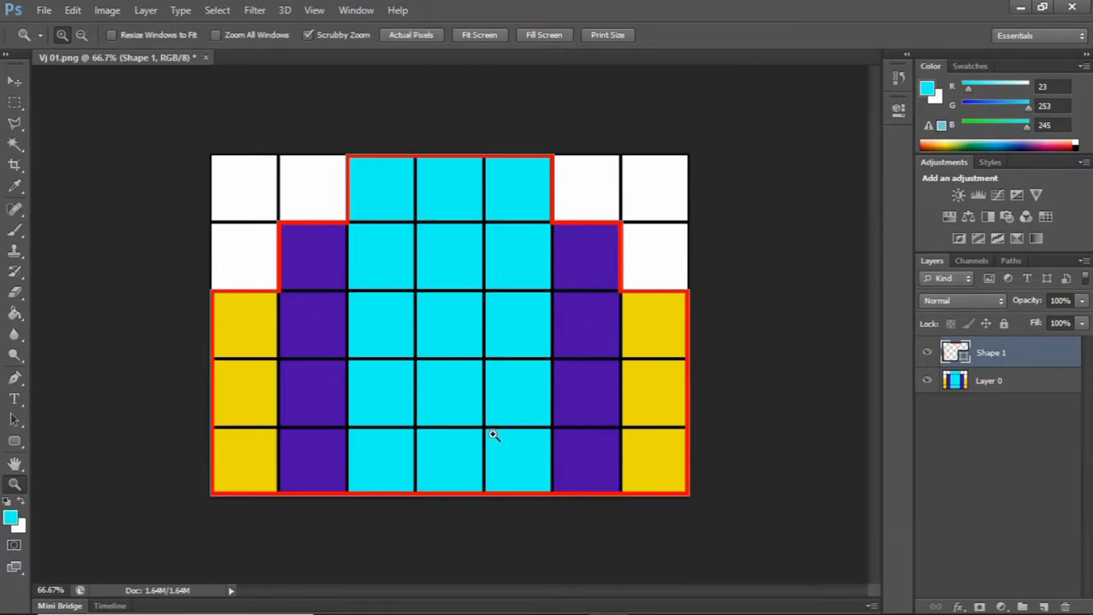
{"action": "left_click", "coordinate": [926, 382]}
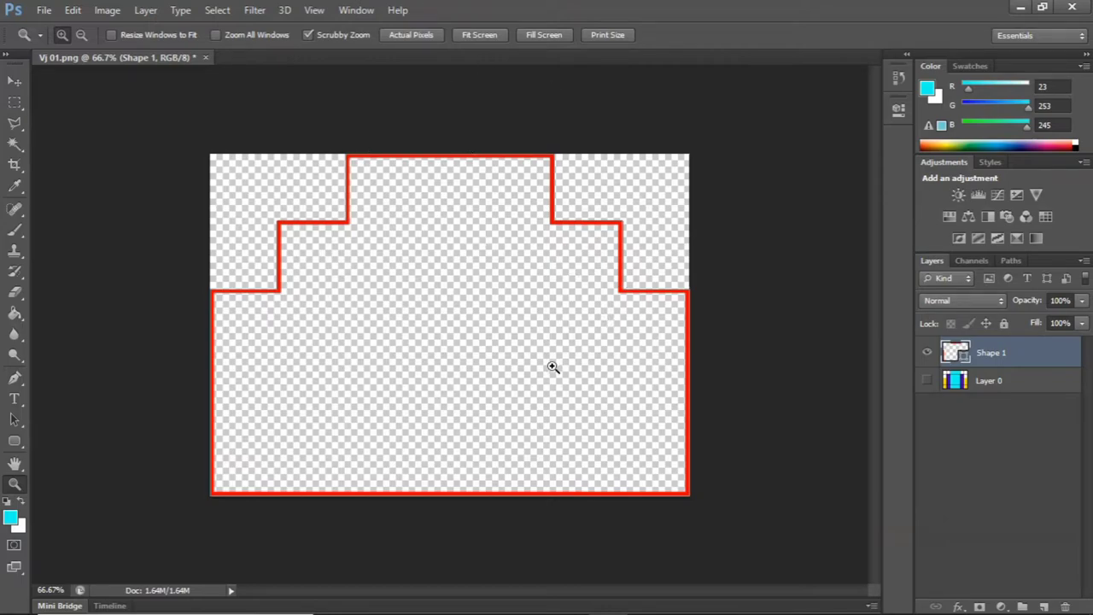
Step: Save the outline as Vj 01.png in PNG format, replacing the existing file
{"action": "left_click", "coordinate": [44, 10]}
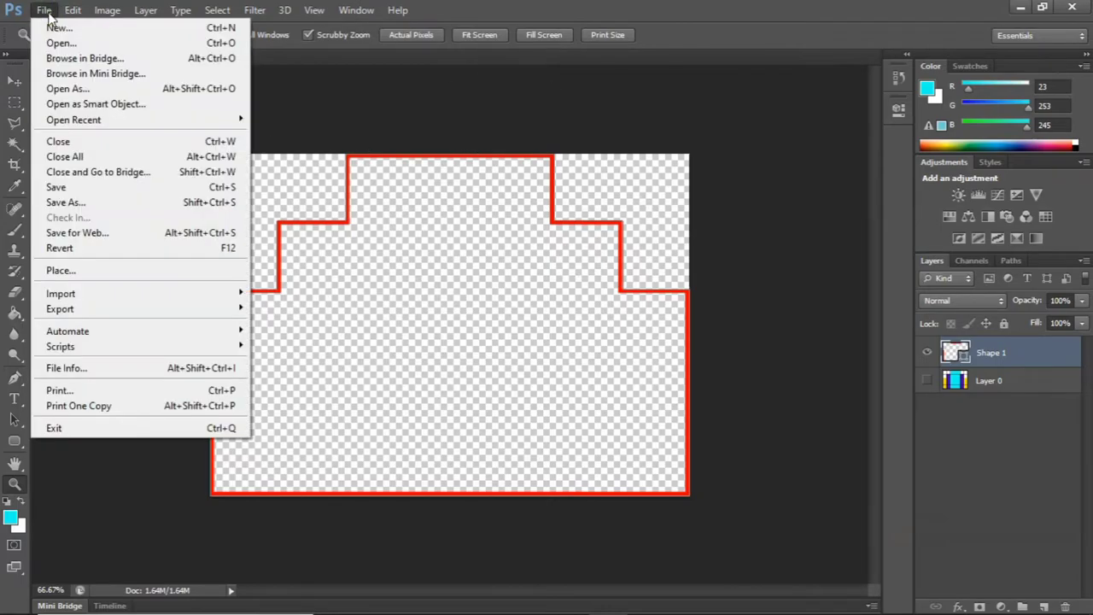
{"action": "left_click", "coordinate": [76, 204]}
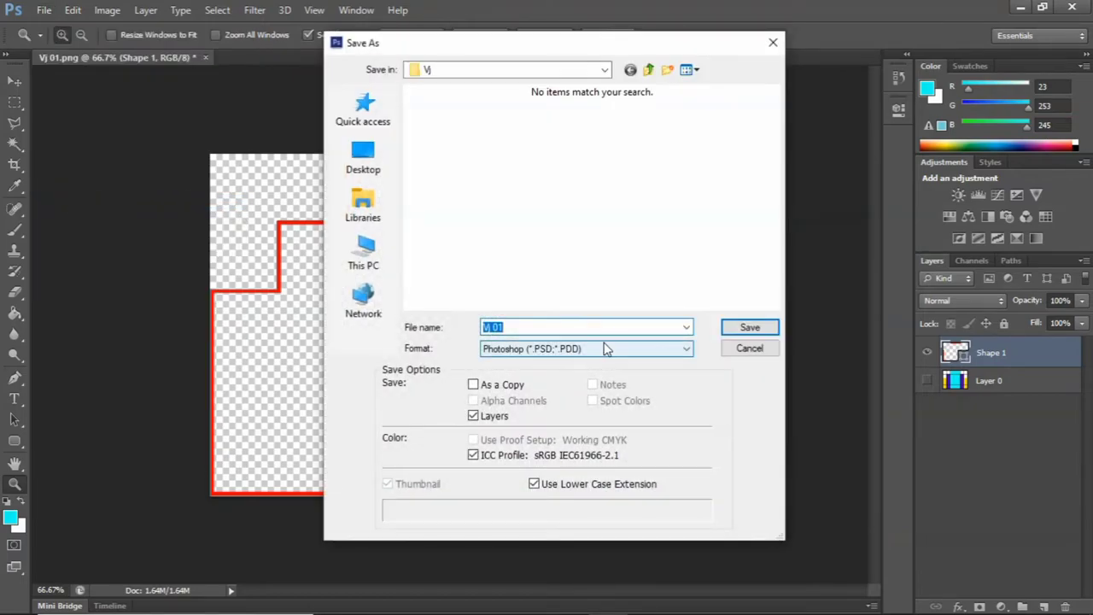
{"action": "left_click", "coordinate": [608, 354]}
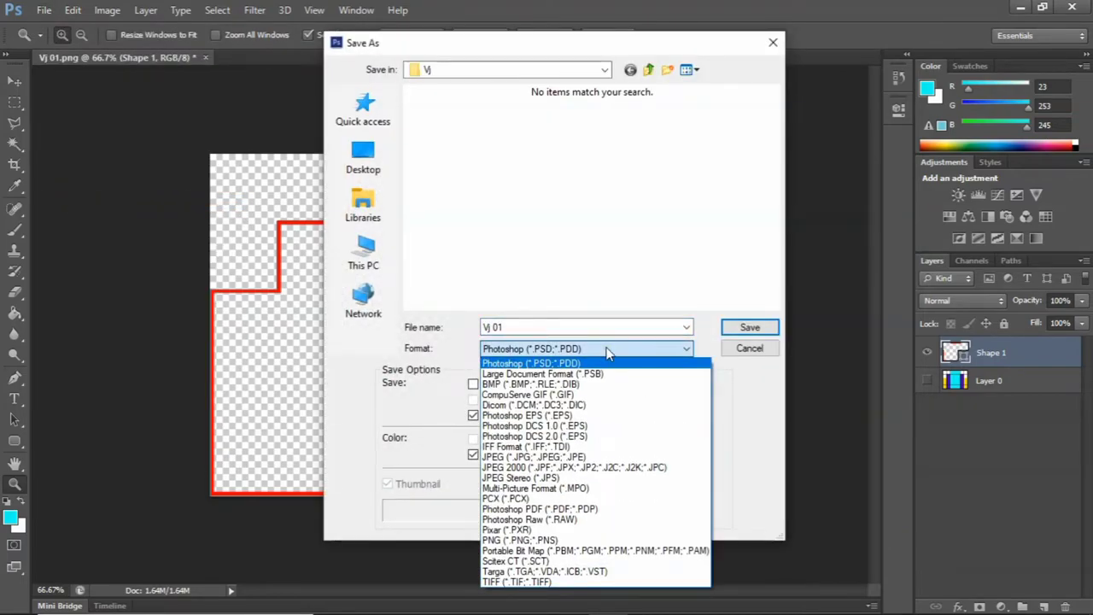
{"action": "left_click", "coordinate": [551, 541]}
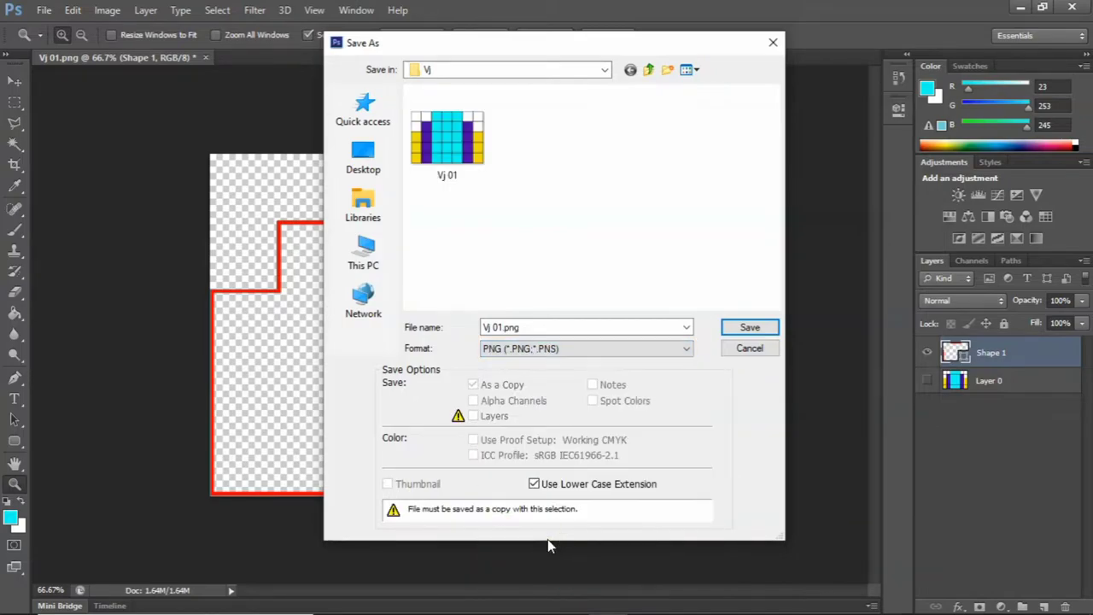
{"action": "left_click", "coordinate": [756, 326]}
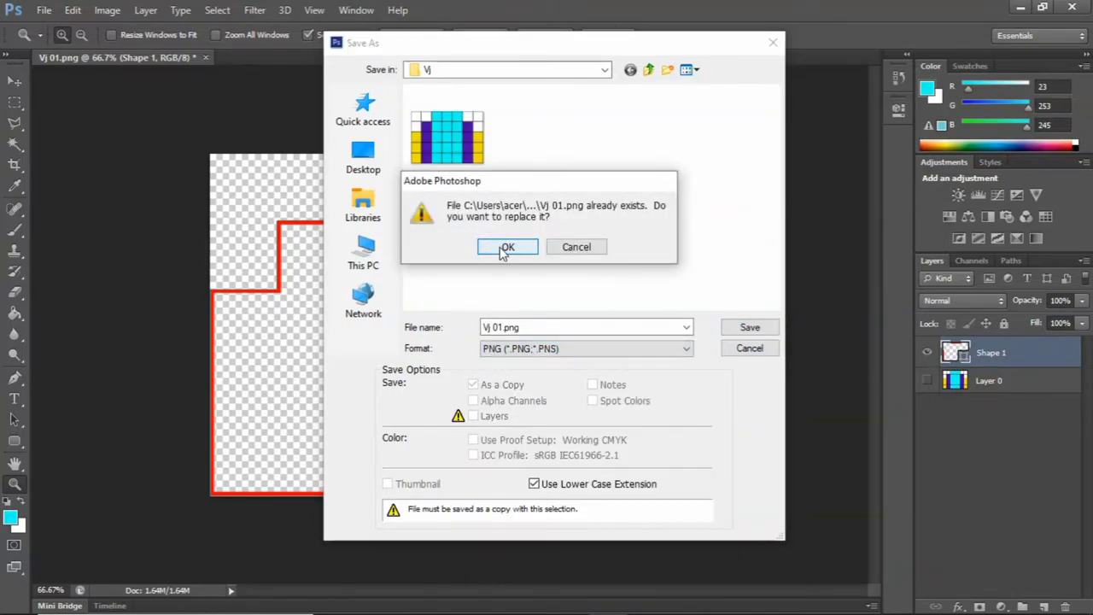
{"action": "left_click", "coordinate": [503, 250]}
{"action": "left_click", "coordinate": [621, 196]}
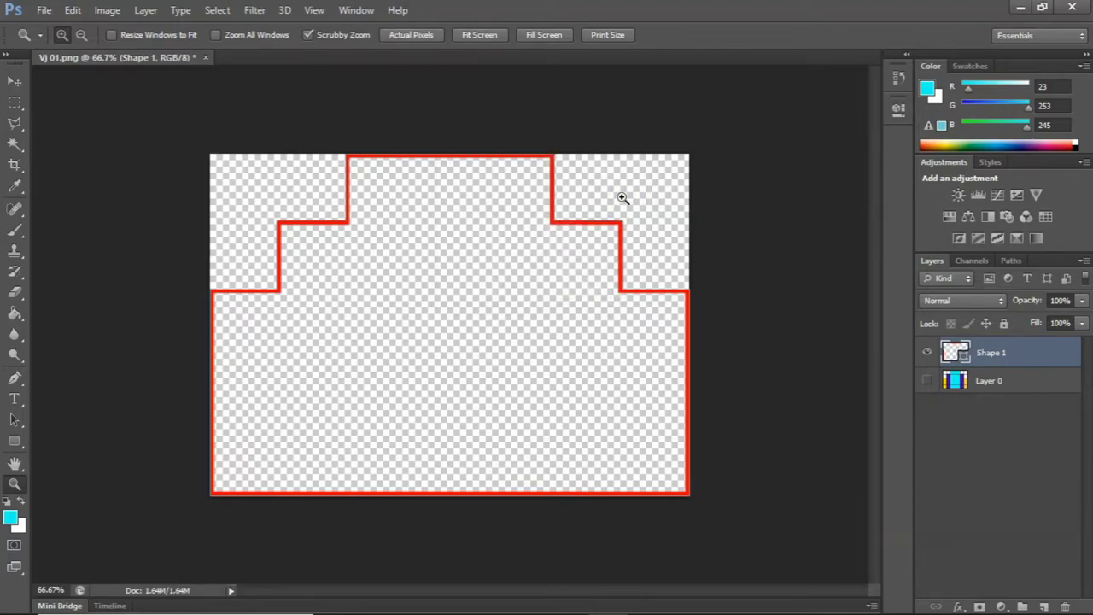
{"action": "left_click", "coordinate": [1014, 7]}
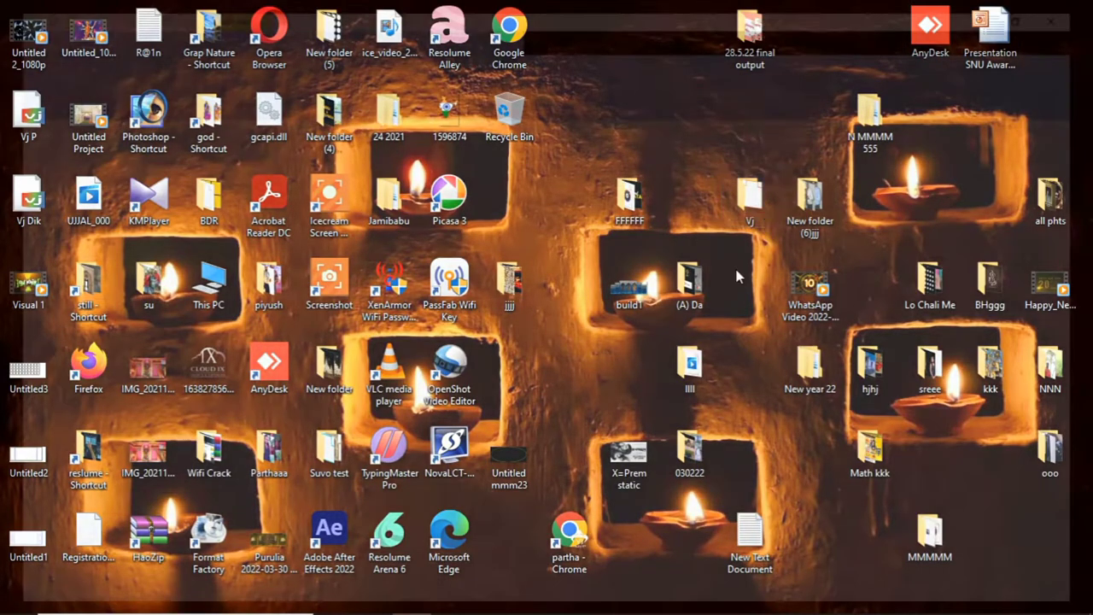
Step: Preview Vj 01.png in the Vj folder, then drag it over to ArKaos GrandVJ
{"action": "double_click", "coordinate": [750, 196]}
{"action": "double_click", "coordinate": [138, 225]}
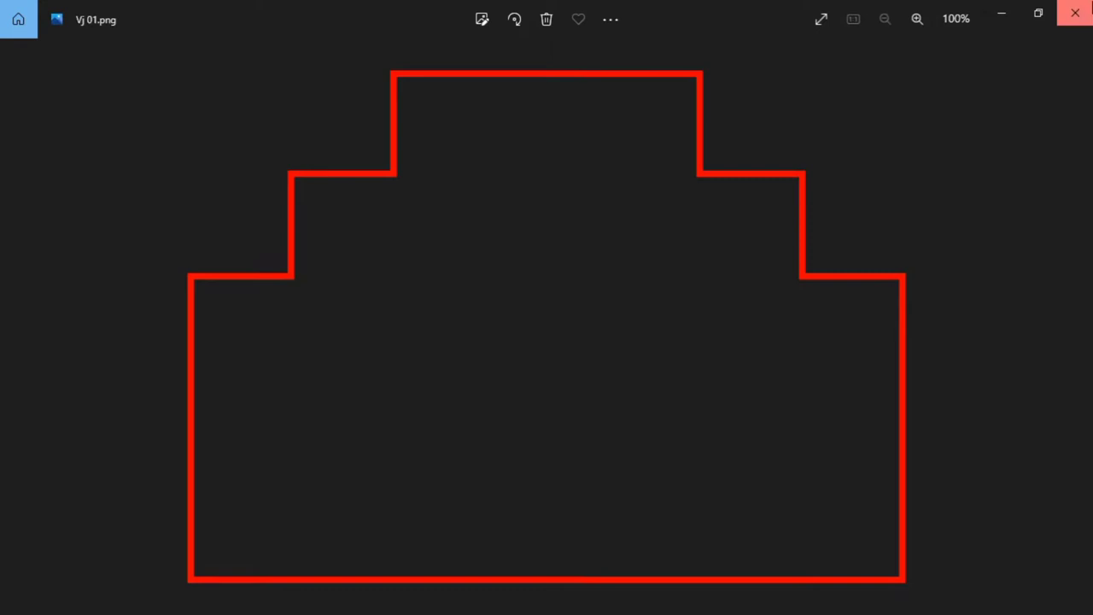
{"action": "left_click", "coordinate": [1075, 12]}
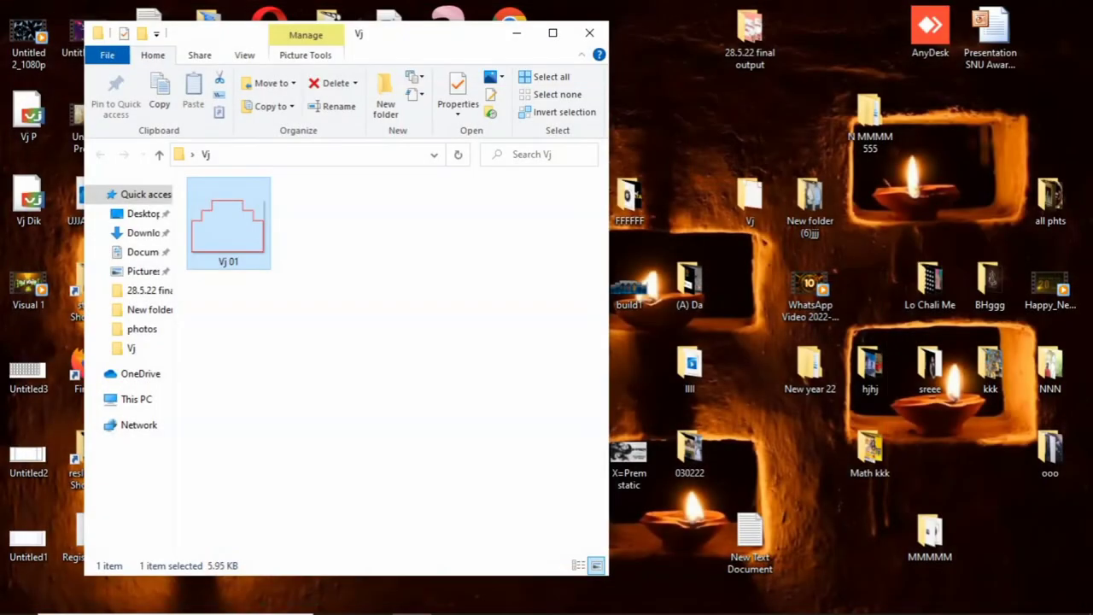
{"action": "left_click_drag", "start_coordinate": [200, 230], "coordinate": [928, 607]}
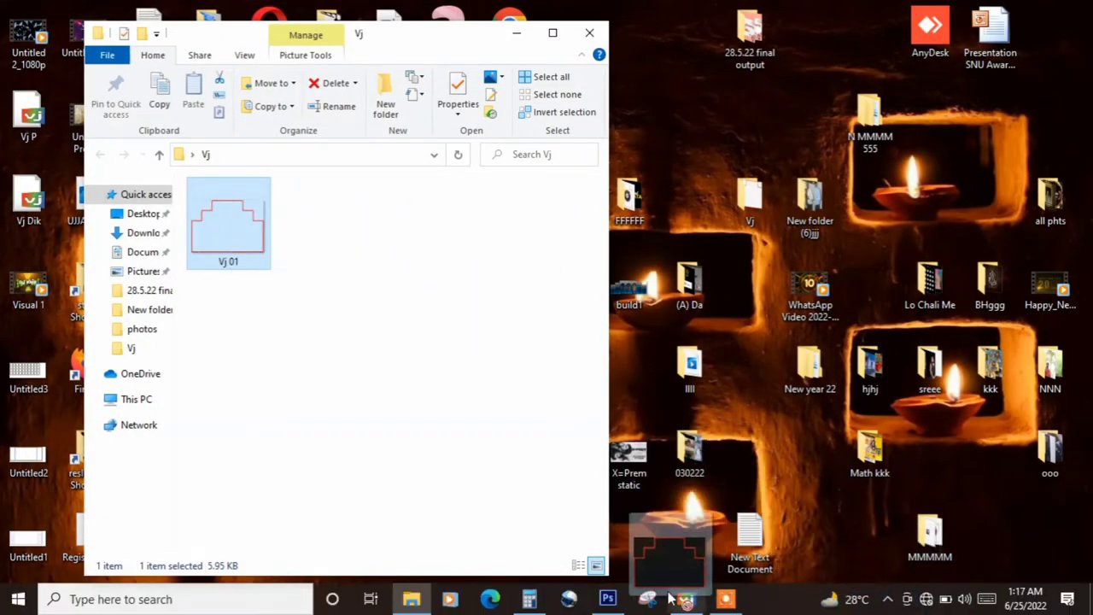
{"action": "left_click_drag", "start_coordinate": [929, 597], "coordinate": [490, 390]}
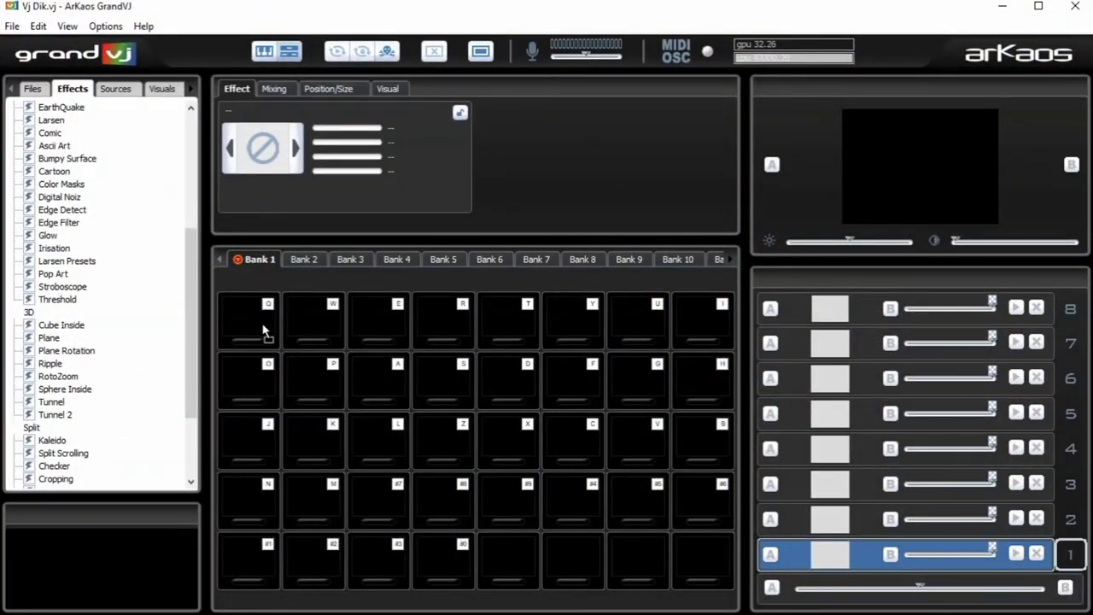
Step: Drop Vj 01.png into clip slot Q and play it on layer 8
{"action": "left_click_drag", "start_coordinate": [263, 326], "coordinate": [262, 324]}
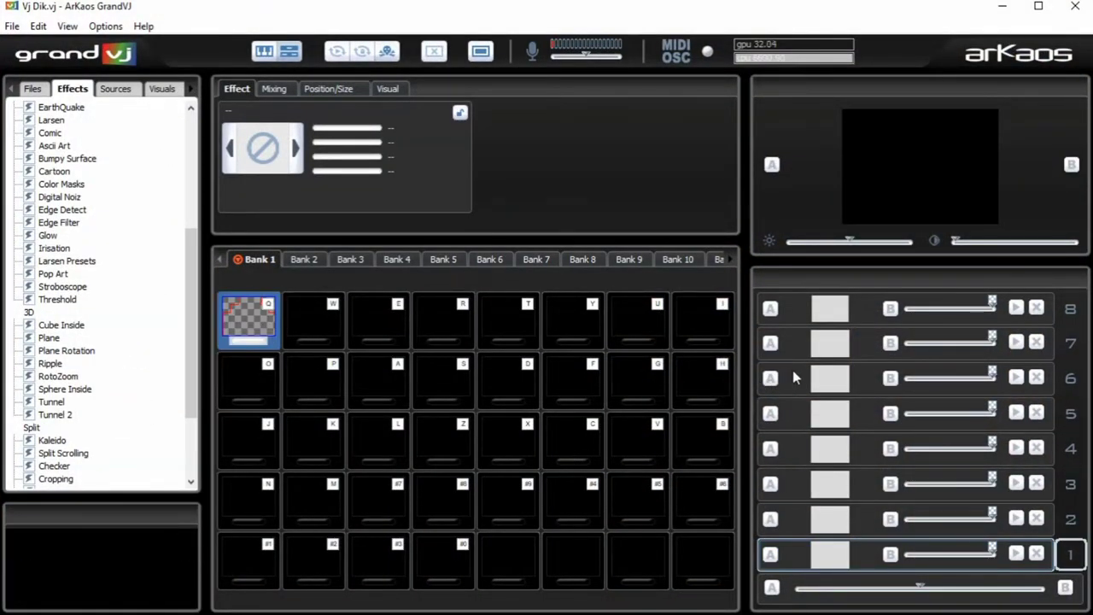
{"action": "left_click", "coordinate": [826, 306]}
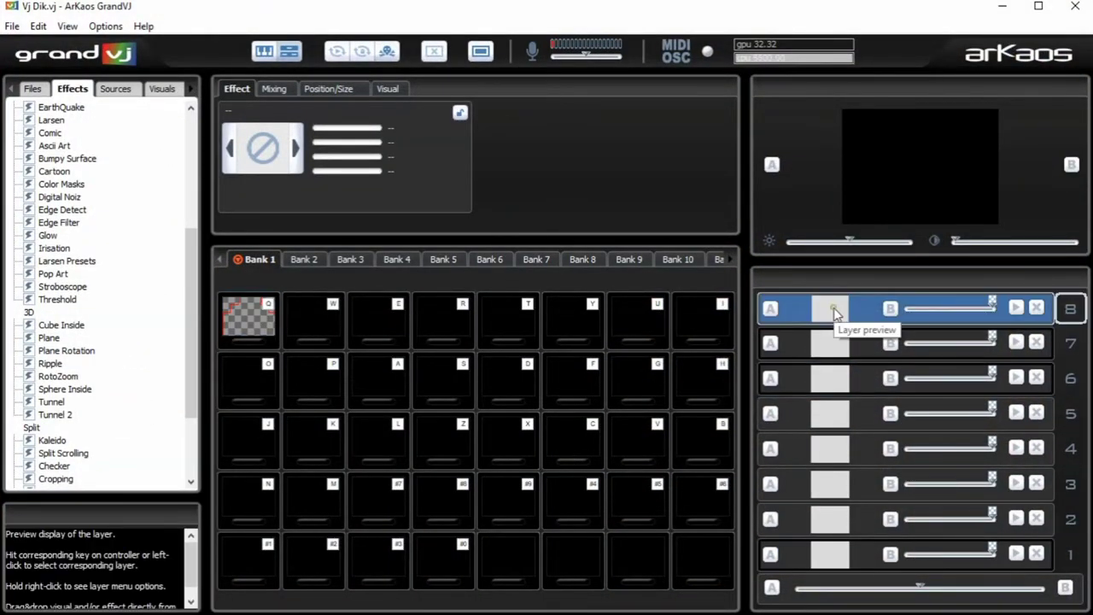
{"action": "left_click", "coordinate": [252, 323]}
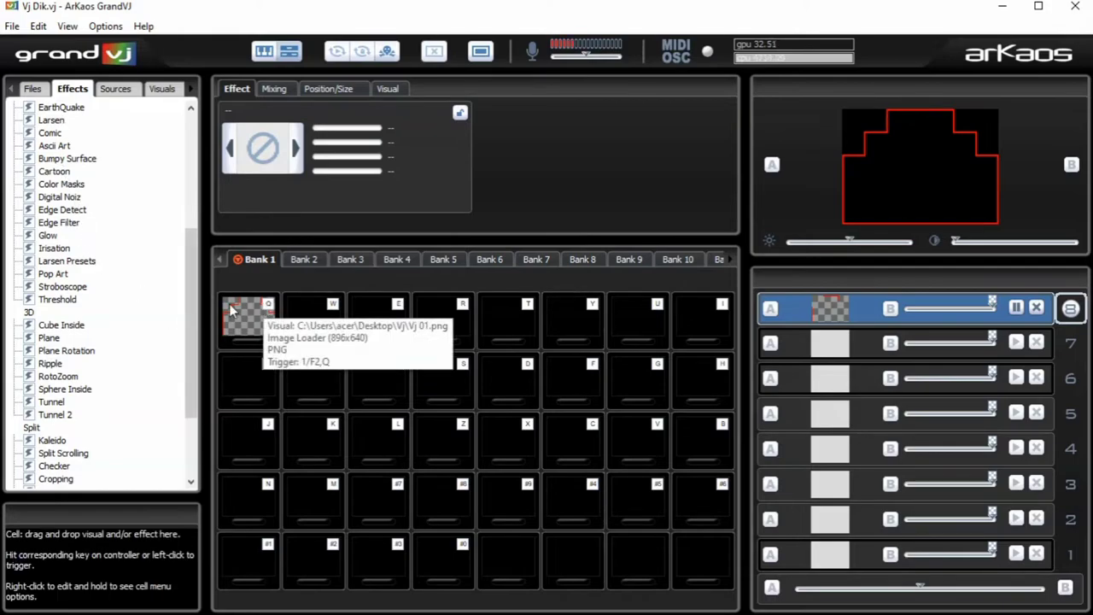
Step: Add an RGB Cycle effect to layer 8 with its speed lowered to 31%
{"action": "left_click_drag", "start_coordinate": [193, 305], "coordinate": [201, 193]}
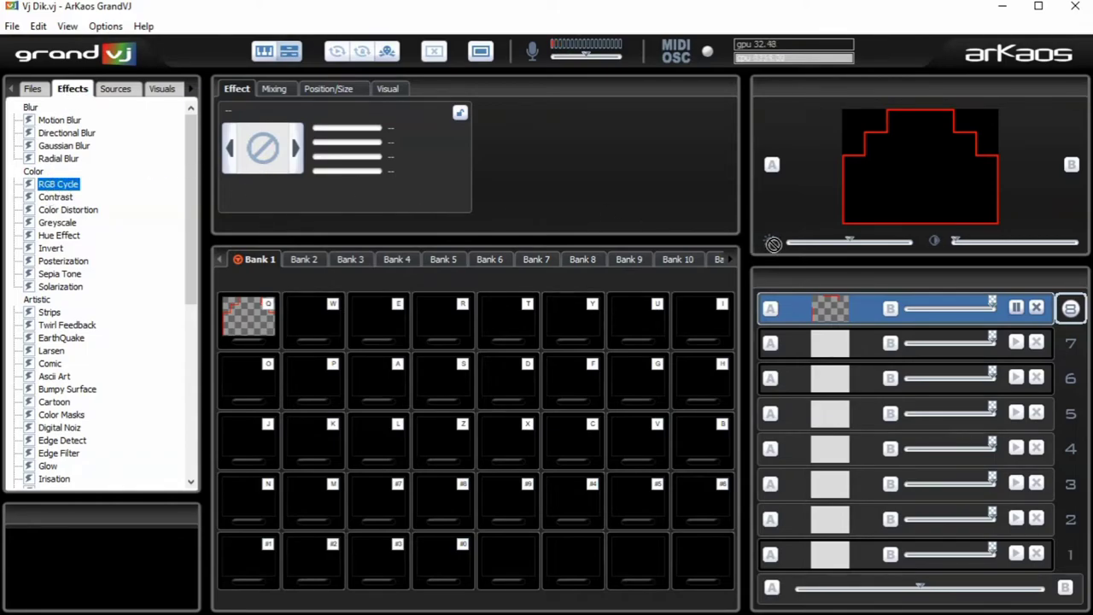
{"action": "left_click_drag", "start_coordinate": [836, 313], "coordinate": [830, 308]}
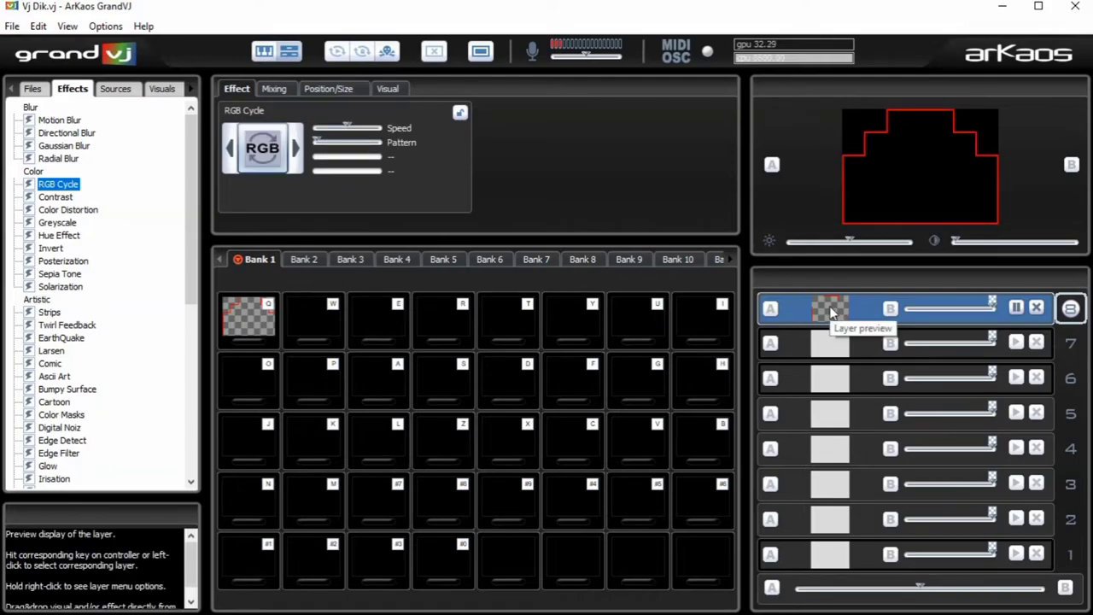
{"action": "left_click_drag", "start_coordinate": [346, 128], "coordinate": [342, 133]}
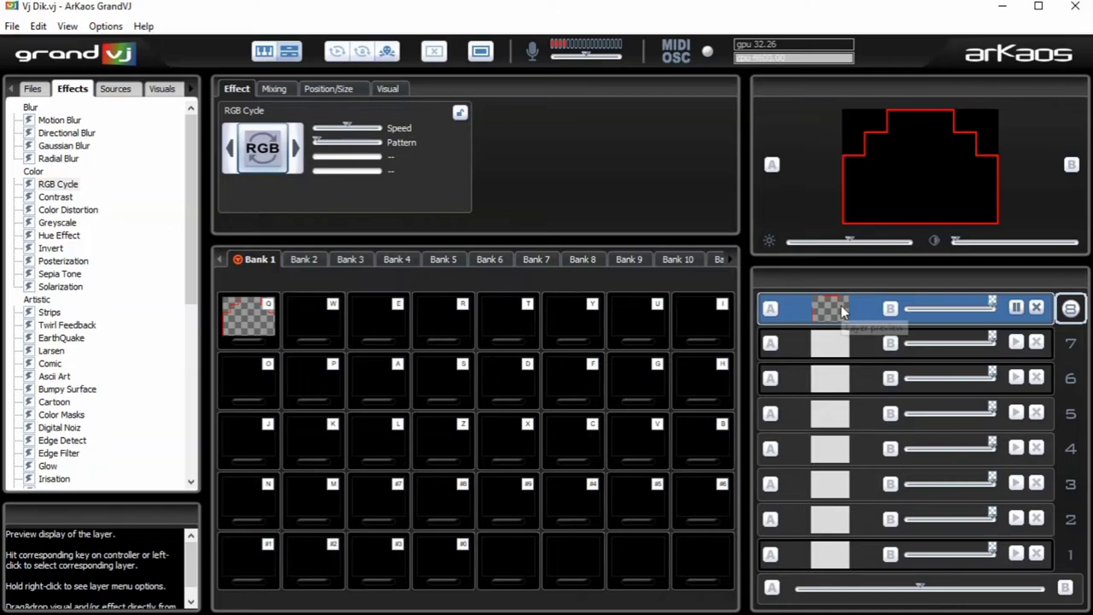
{"action": "left_click", "coordinate": [834, 344]}
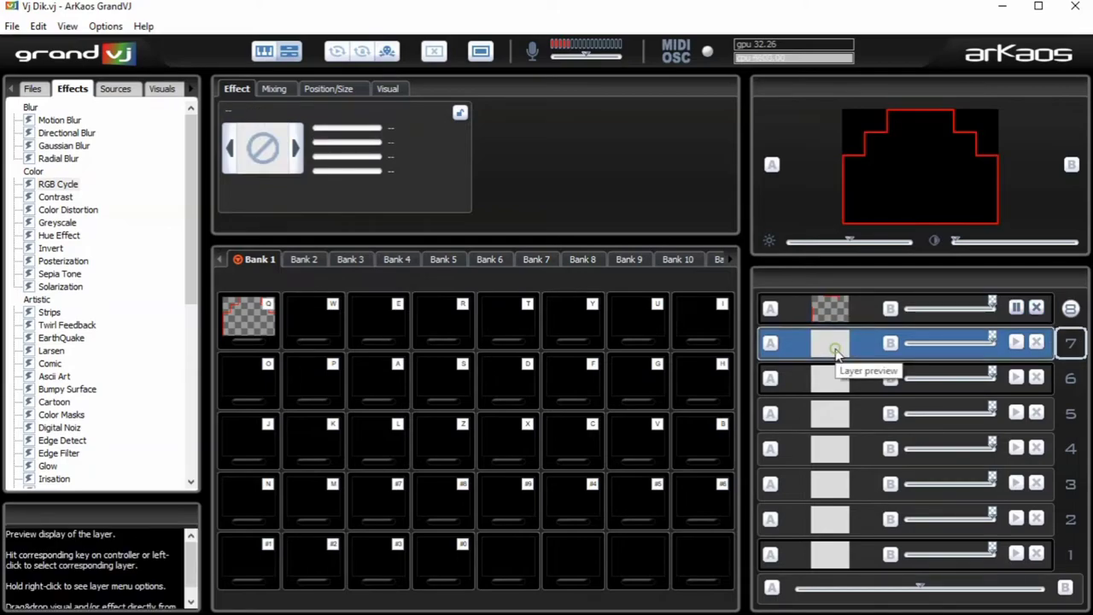
Step: From Bank 5, try loops Z and D on layer 7, settling on the K 3D loop
{"action": "left_click", "coordinate": [443, 258]}
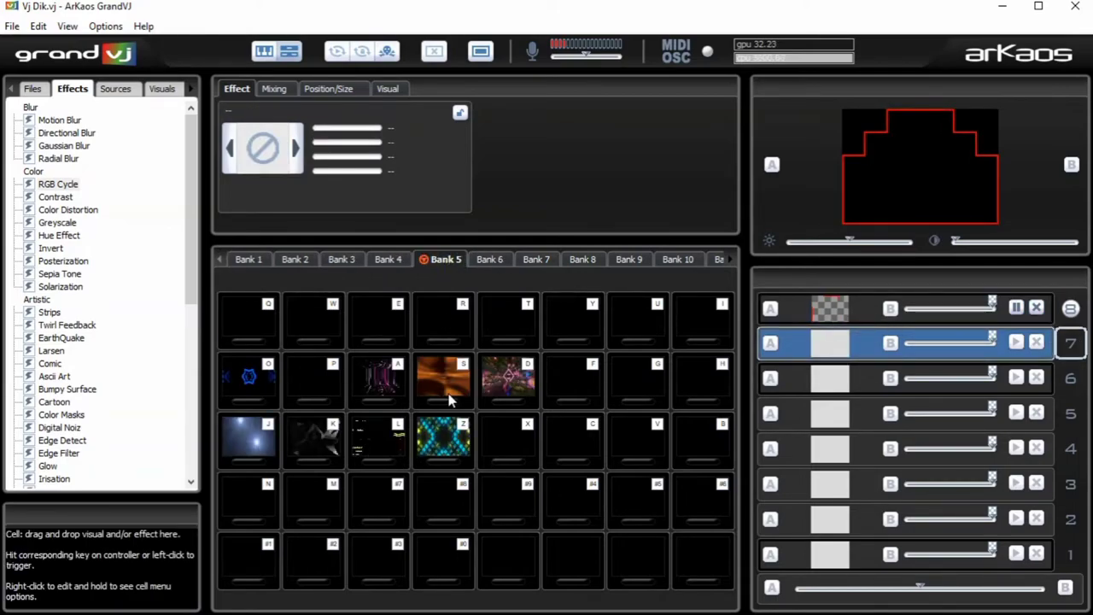
{"action": "left_click", "coordinate": [450, 436]}
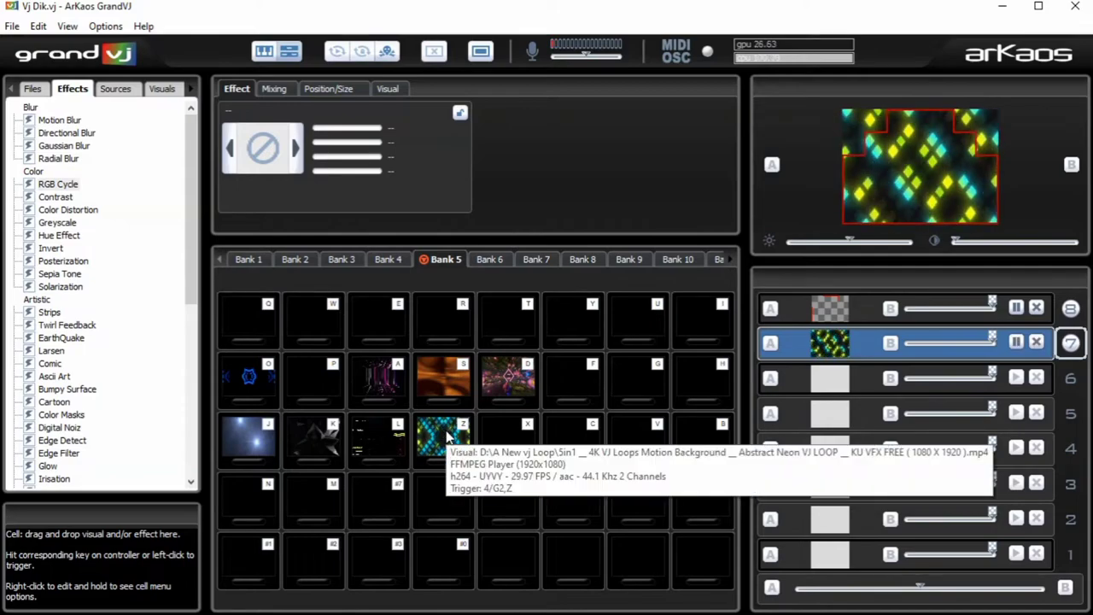
{"action": "left_click", "coordinate": [523, 386]}
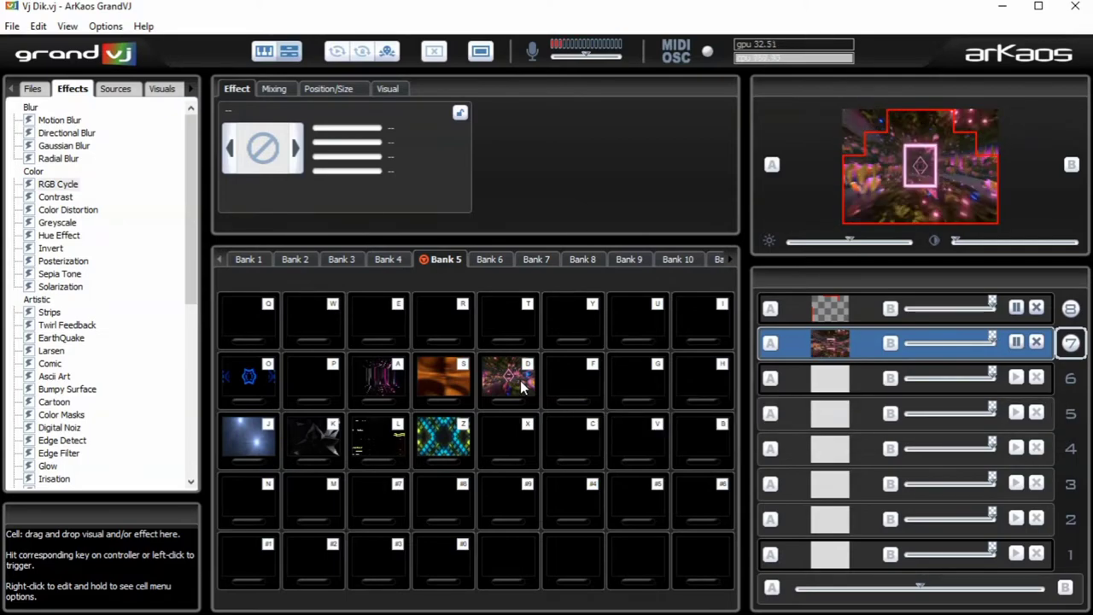
{"action": "left_click", "coordinate": [1036, 341]}
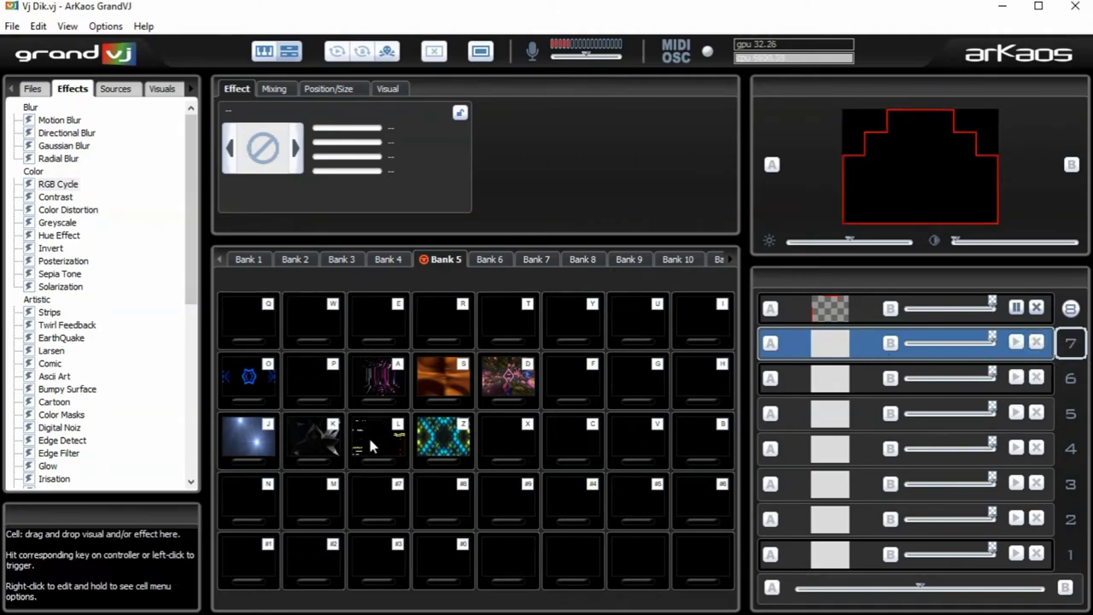
{"action": "left_click", "coordinate": [305, 444]}
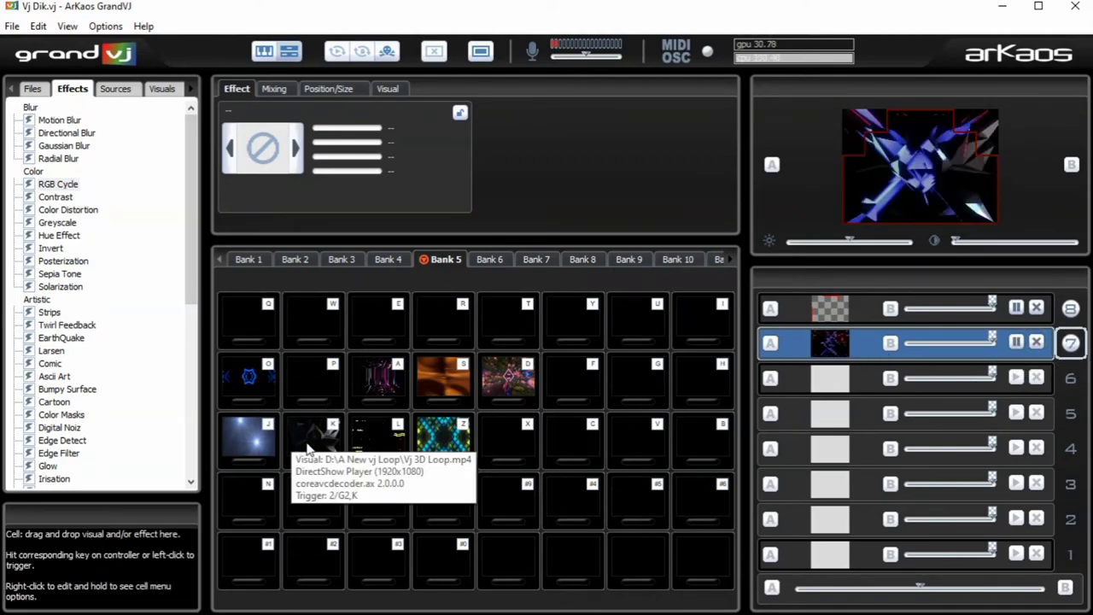
Step: Play the L loop on layer 6 and bring up layer 7's mixing settings
{"action": "left_click", "coordinate": [835, 379]}
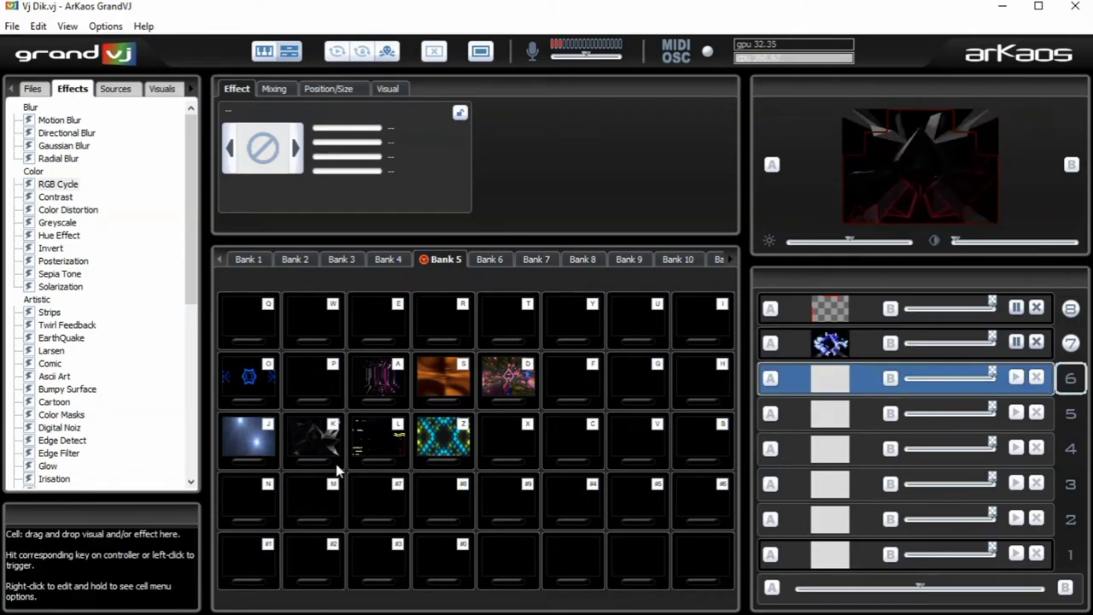
{"action": "left_click", "coordinate": [374, 448]}
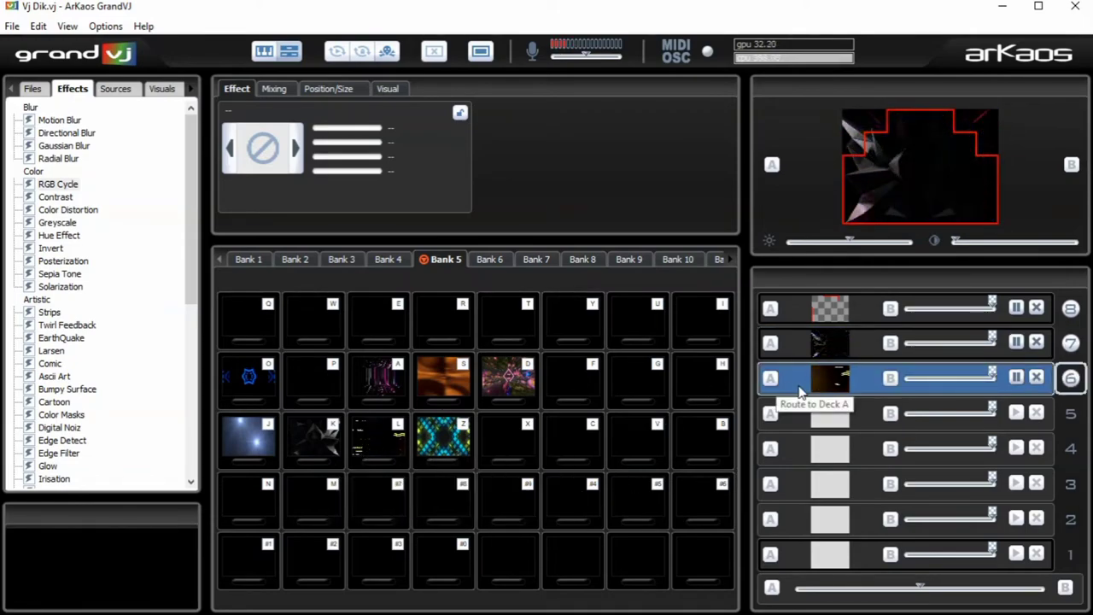
{"action": "left_click", "coordinate": [836, 345]}
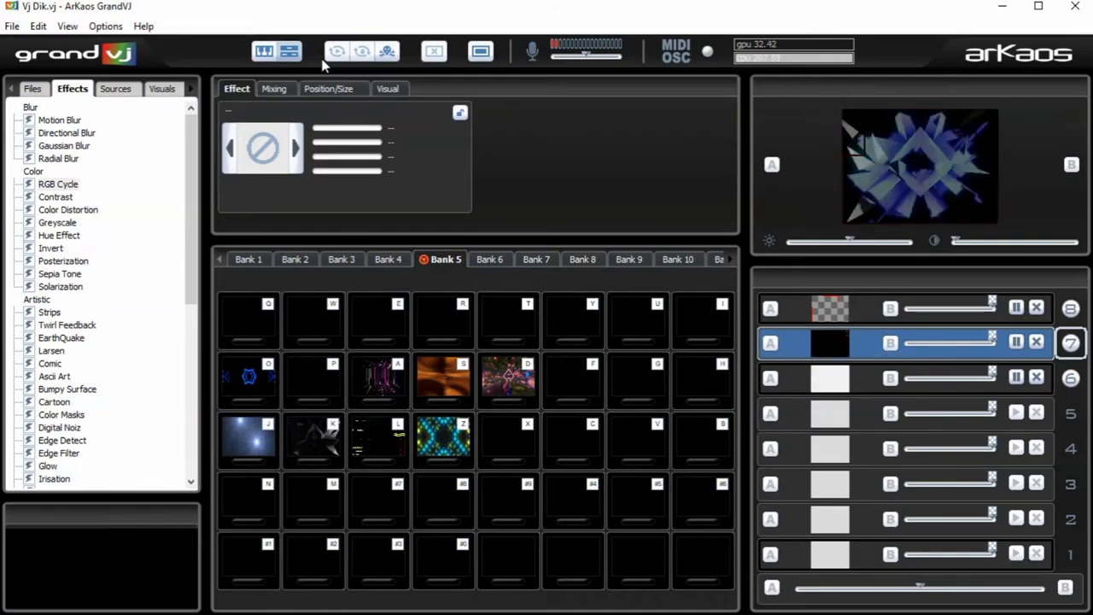
{"action": "left_click", "coordinate": [322, 89]}
{"action": "left_click", "coordinate": [278, 89]}
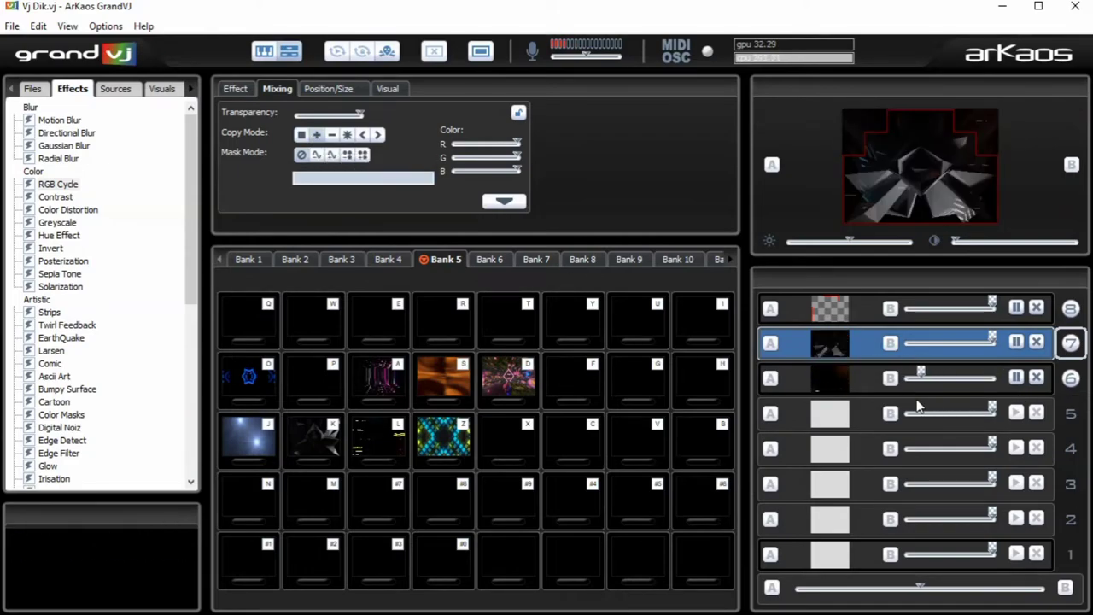
Step: Set layer 6 to full opacity, adjust layer 7's opacity, and play loops J on layer 7 and O on layer 6
{"action": "left_click_drag", "start_coordinate": [920, 378], "coordinate": [1029, 412]}
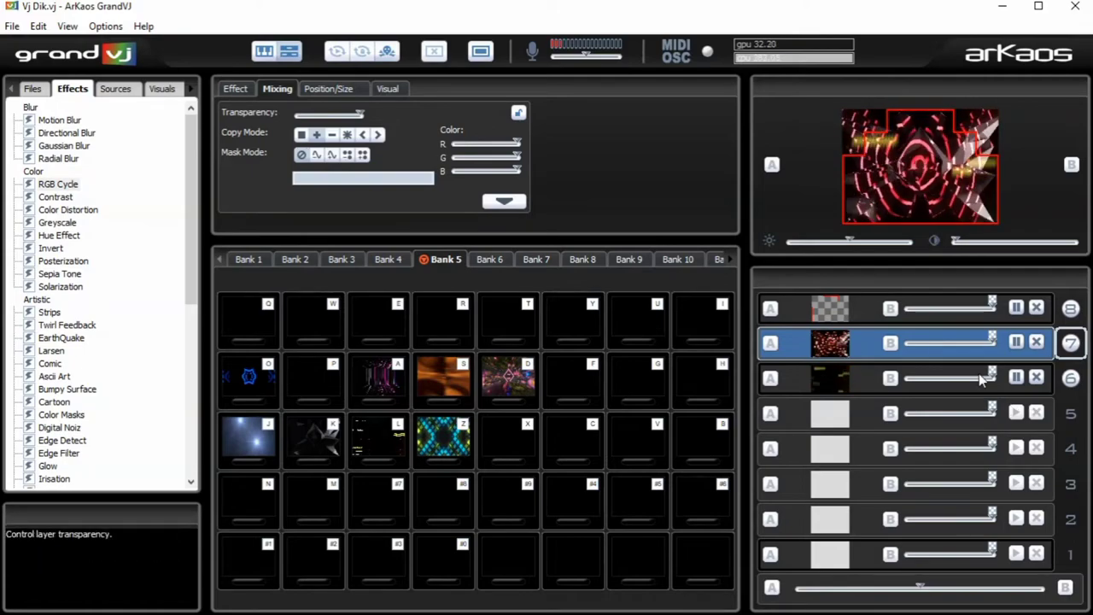
{"action": "mouse_move", "coordinate": [999, 350]}
{"action": "left_mouse_down"}
{"action": "mouse_move", "coordinate": [963, 369]}
{"action": "mouse_move", "coordinate": [888, 363]}
{"action": "left_mouse_up"}
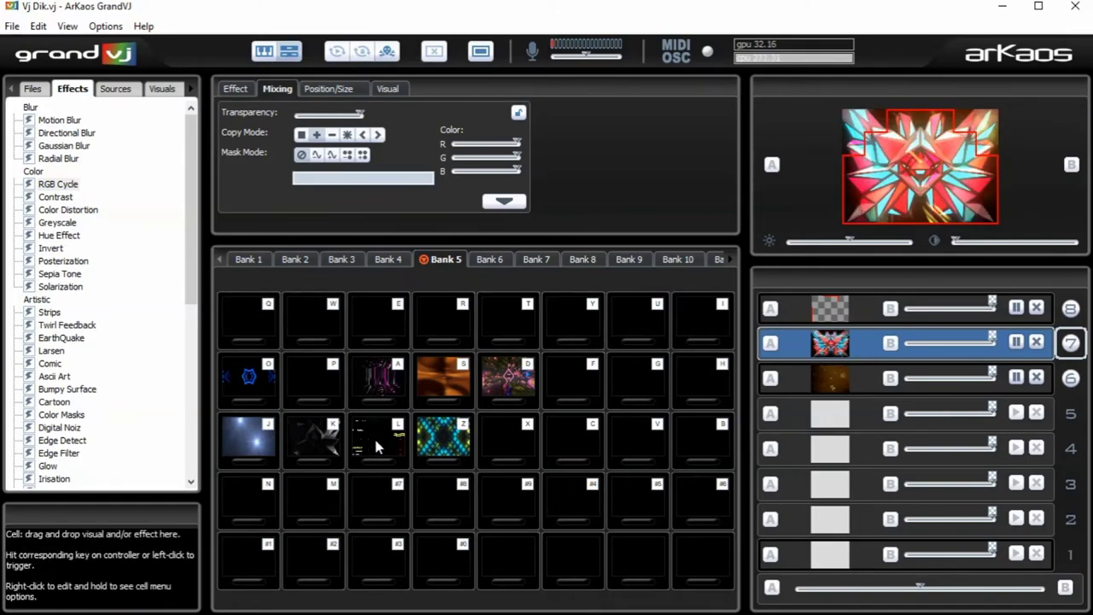
{"action": "left_click", "coordinate": [248, 442]}
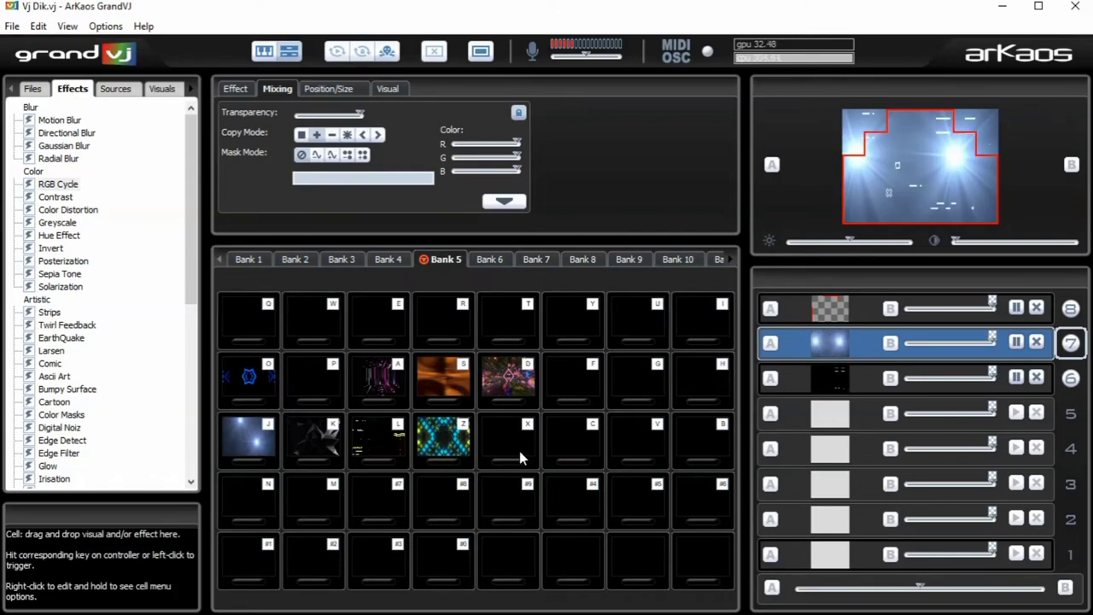
{"action": "left_click", "coordinate": [830, 378]}
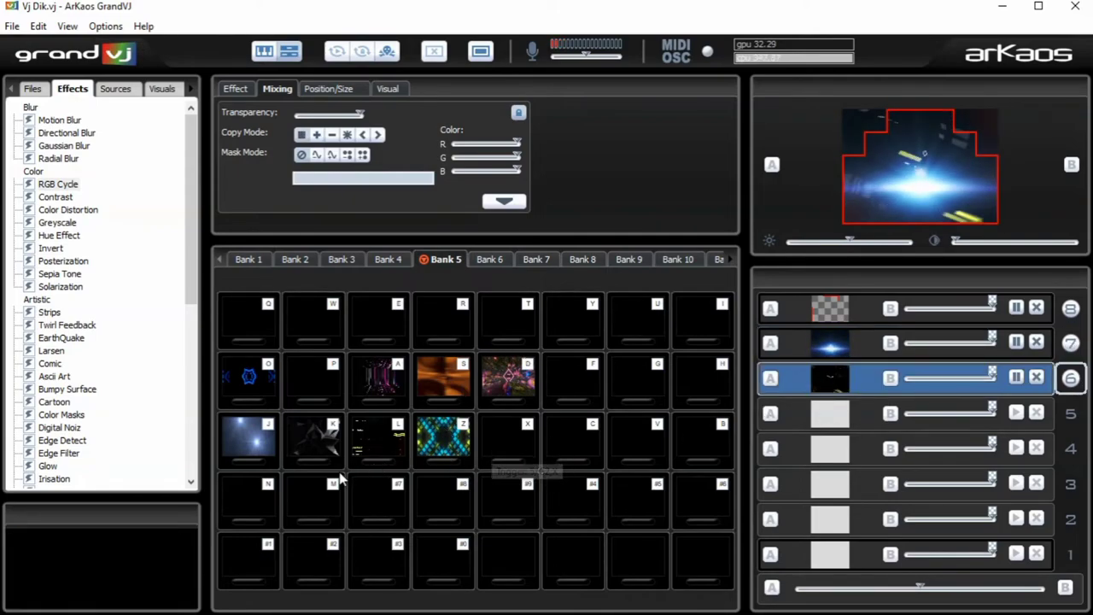
{"action": "left_click", "coordinate": [253, 378]}
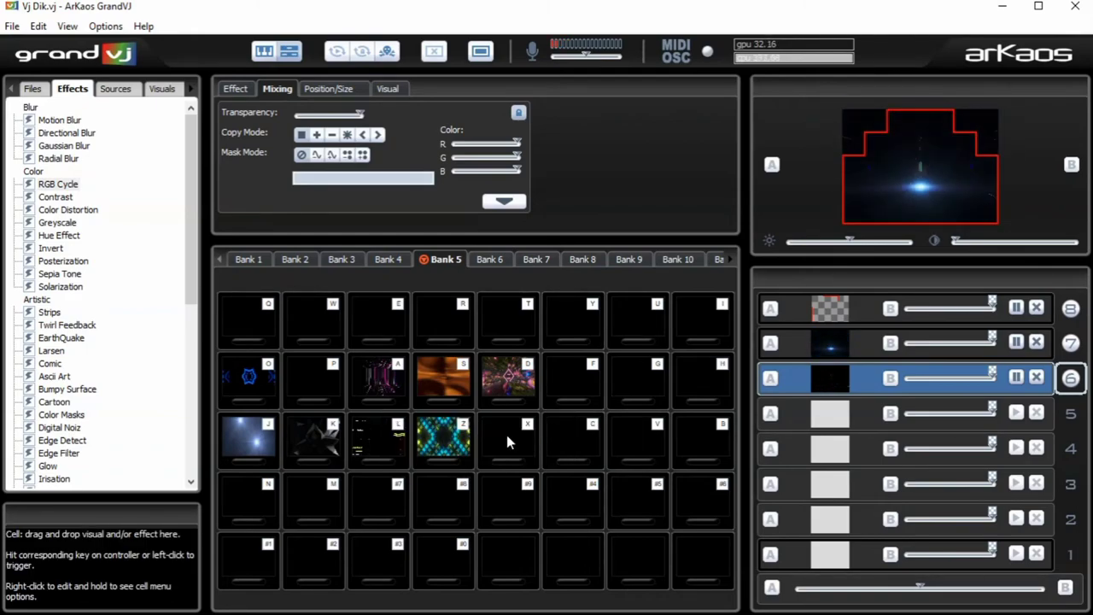
Step: Try the S and golden figure loops on layer 6 and L on layer 7, toggling layer 8 playback
{"action": "left_click", "coordinate": [442, 386]}
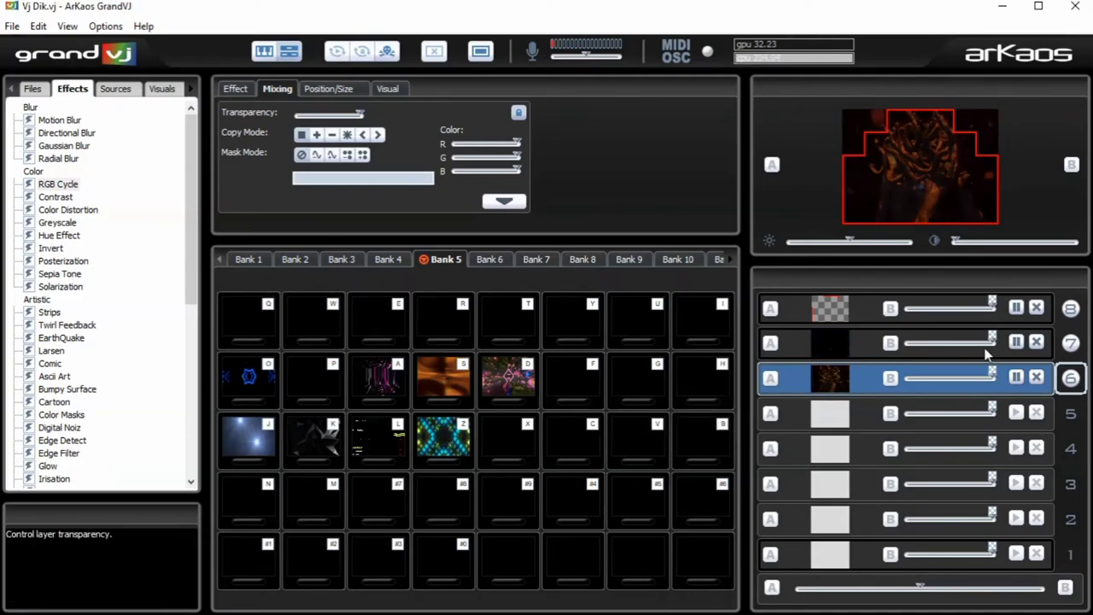
{"action": "left_click", "coordinate": [1016, 342]}
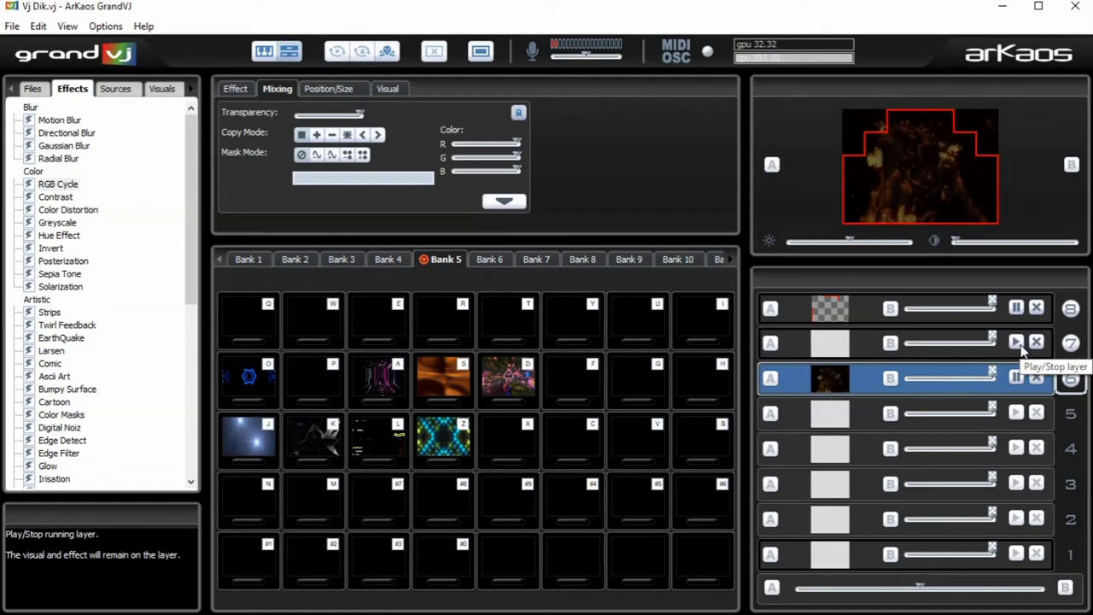
{"action": "left_click", "coordinate": [1015, 309]}
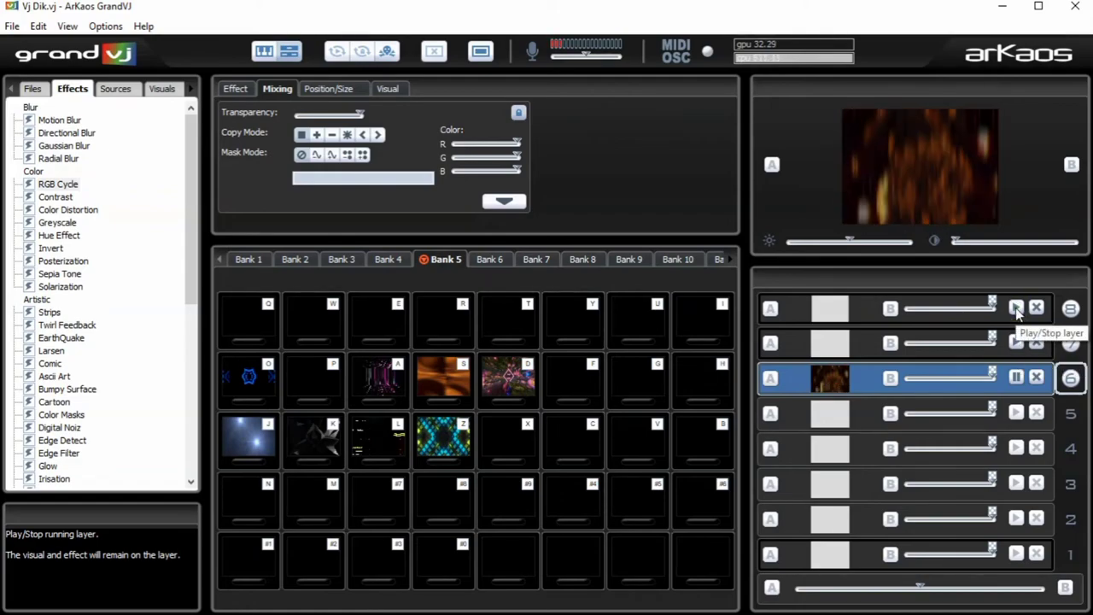
{"action": "left_click", "coordinate": [1015, 307]}
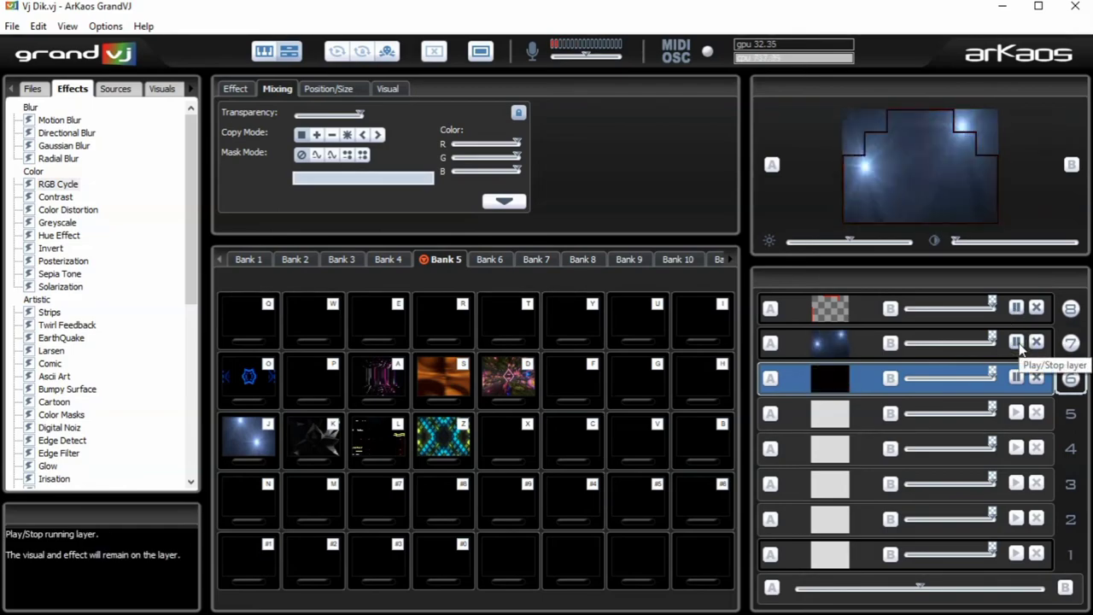
{"action": "left_click", "coordinate": [443, 378]}
{"action": "left_click", "coordinate": [378, 437]}
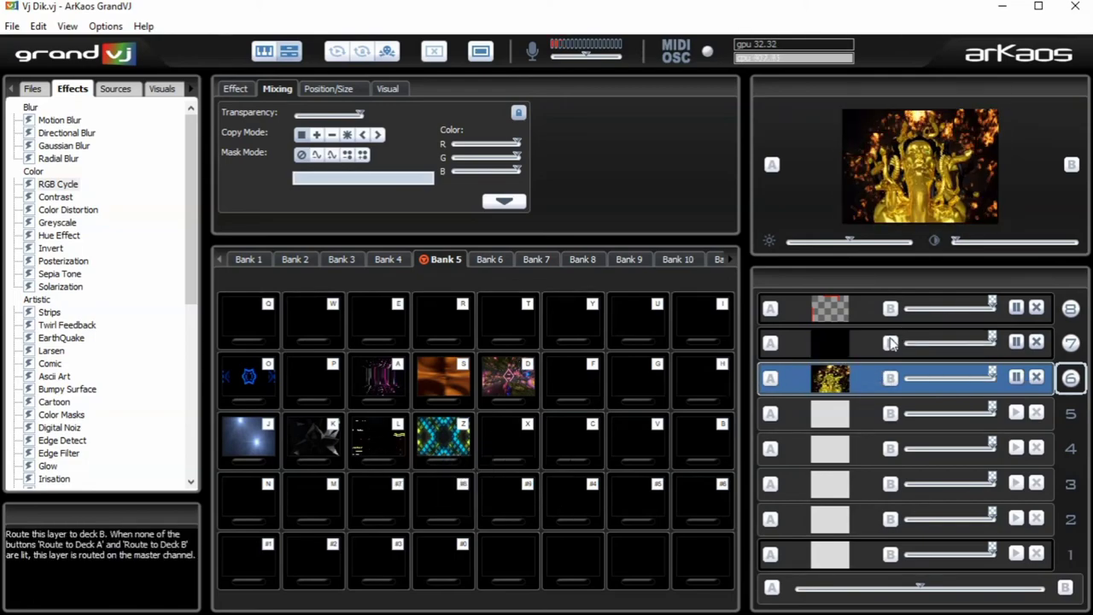
{"action": "left_click", "coordinate": [829, 343]}
{"action": "left_click", "coordinate": [365, 440]}
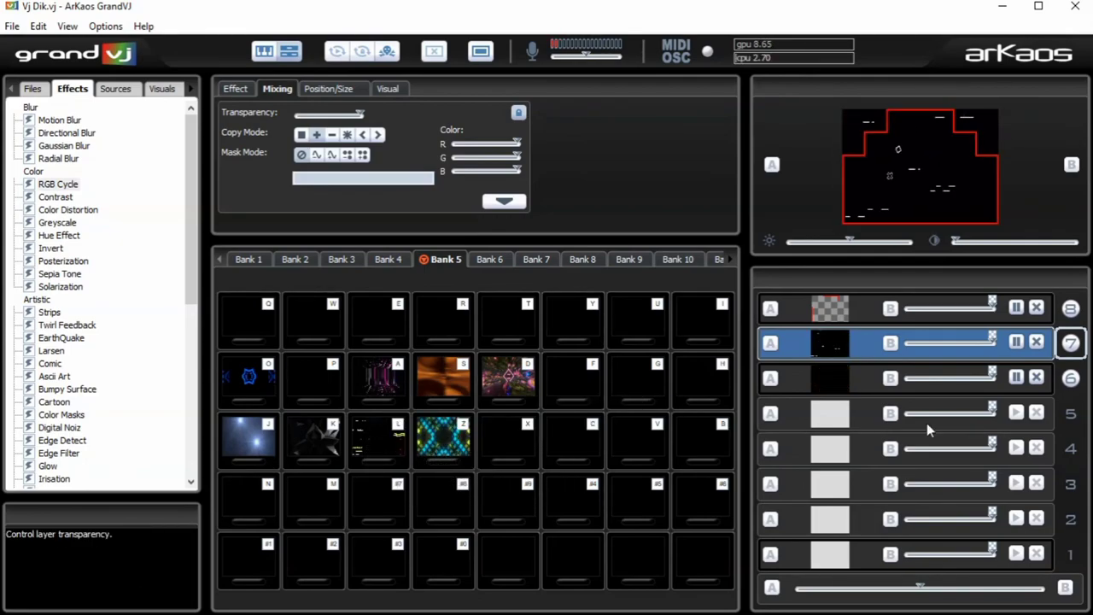
Step: Clear layers 6 and 7 and fade layer 8's red outline to zero opacity
{"action": "left_click", "coordinate": [1036, 376]}
{"action": "left_click", "coordinate": [1036, 342]}
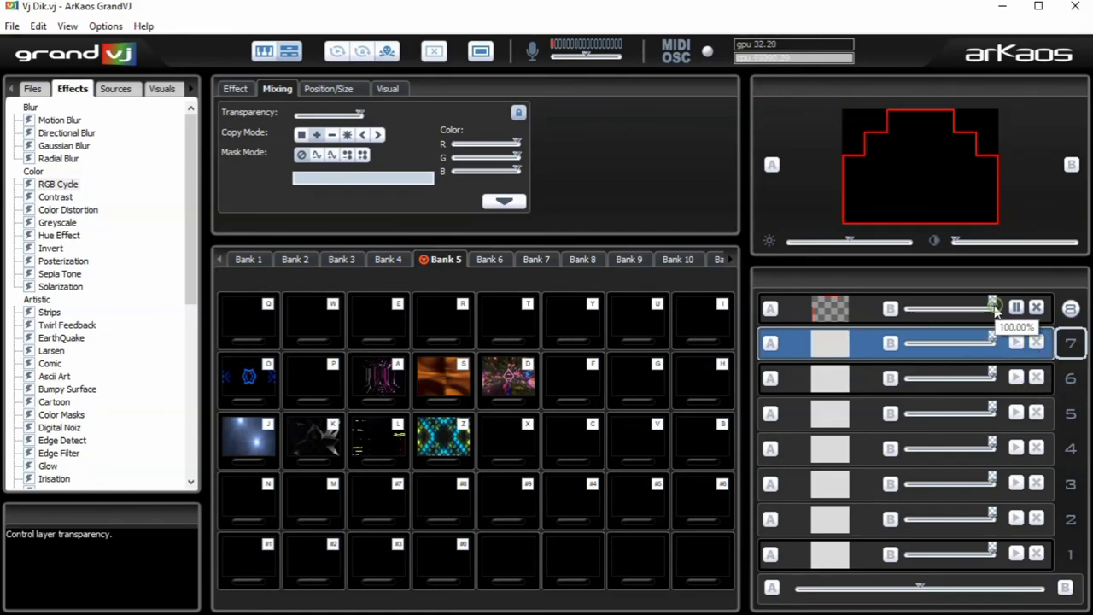
{"action": "left_click_drag", "start_coordinate": [992, 306], "coordinate": [905, 308]}
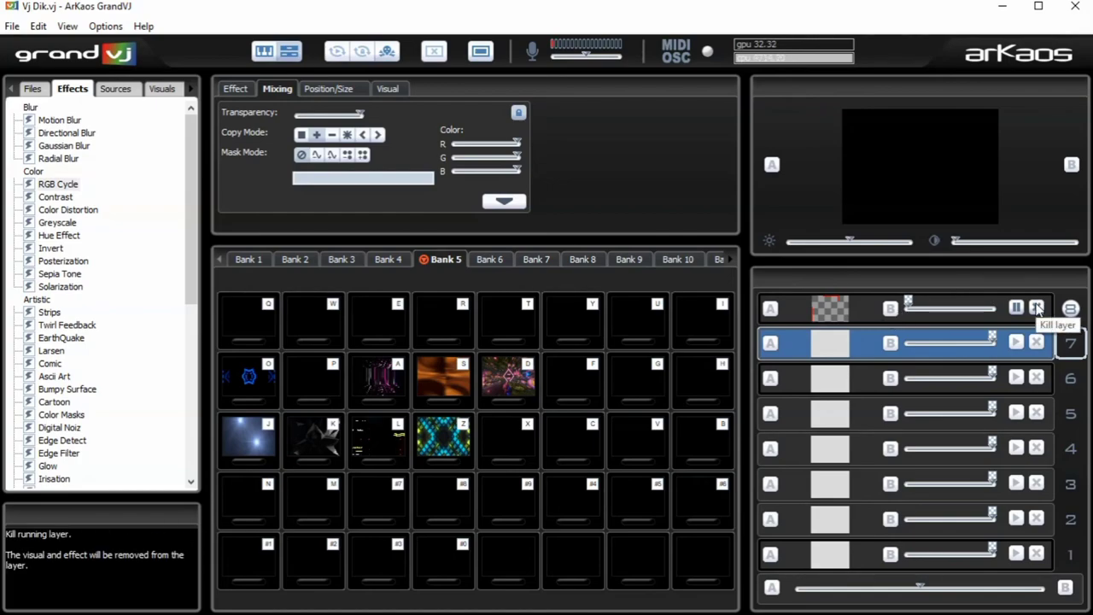
Step: Switch the GrandVJ output to fullscreen using the Toggle Full Screen toolbar button
{"action": "left_click", "coordinate": [479, 53]}
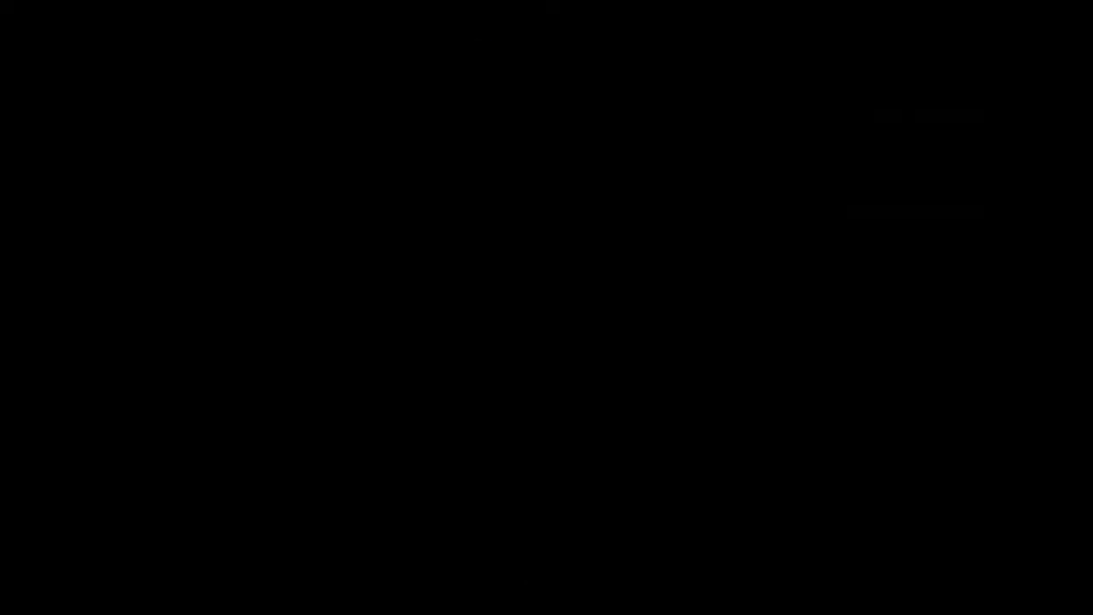